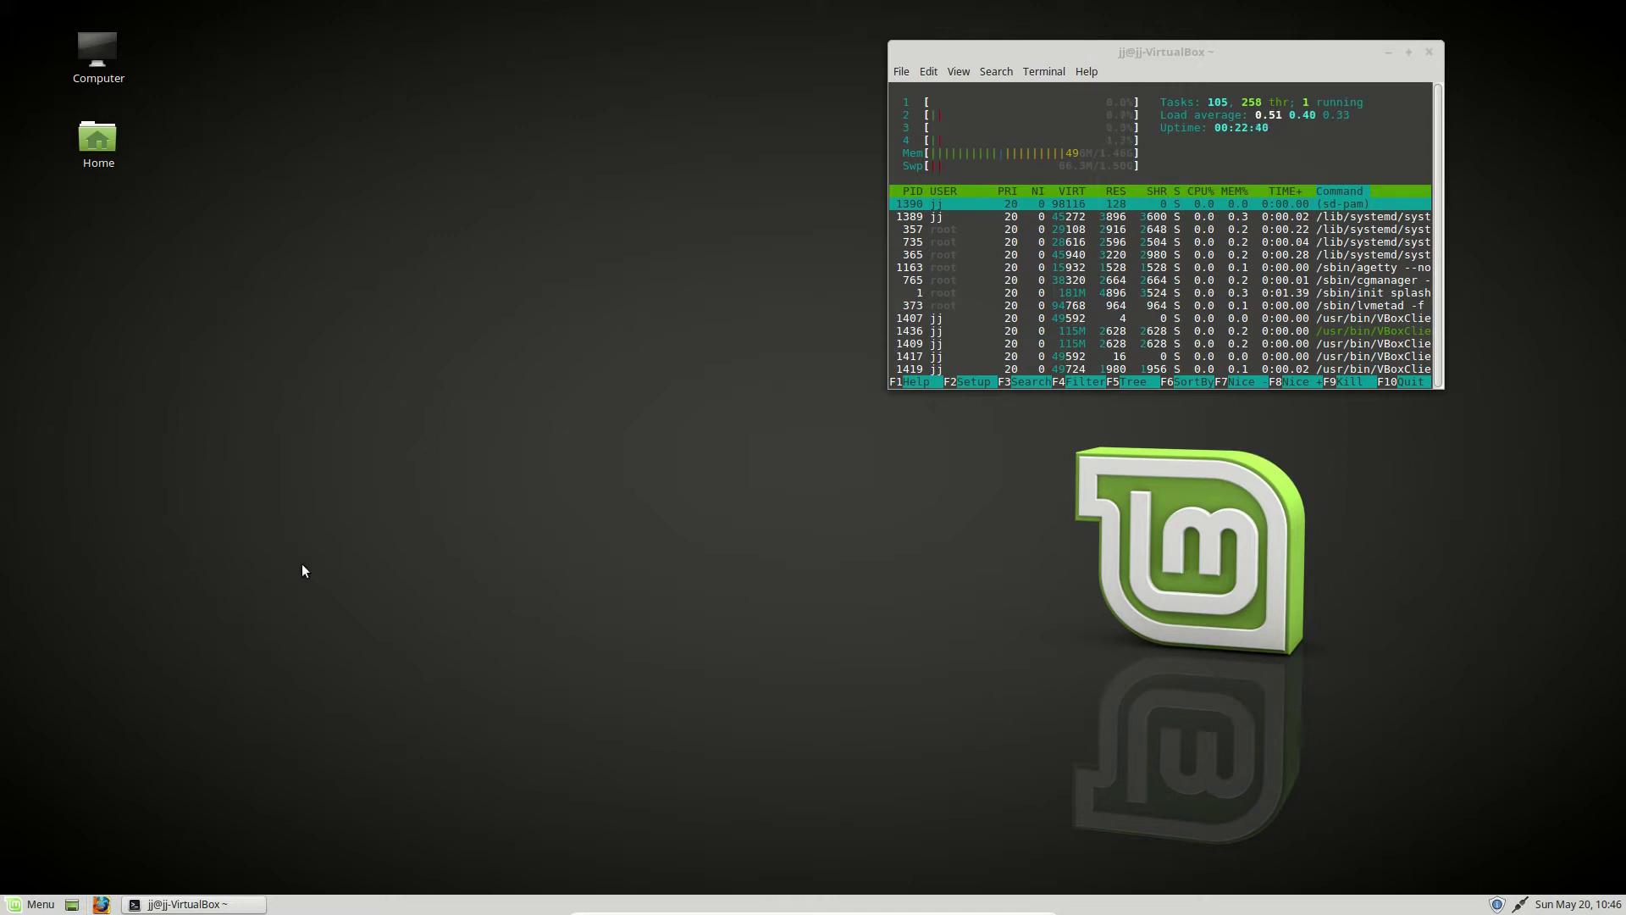
# - Open the Home folder in Nemo and enlarge its window
pyautogui.click(38, 908)
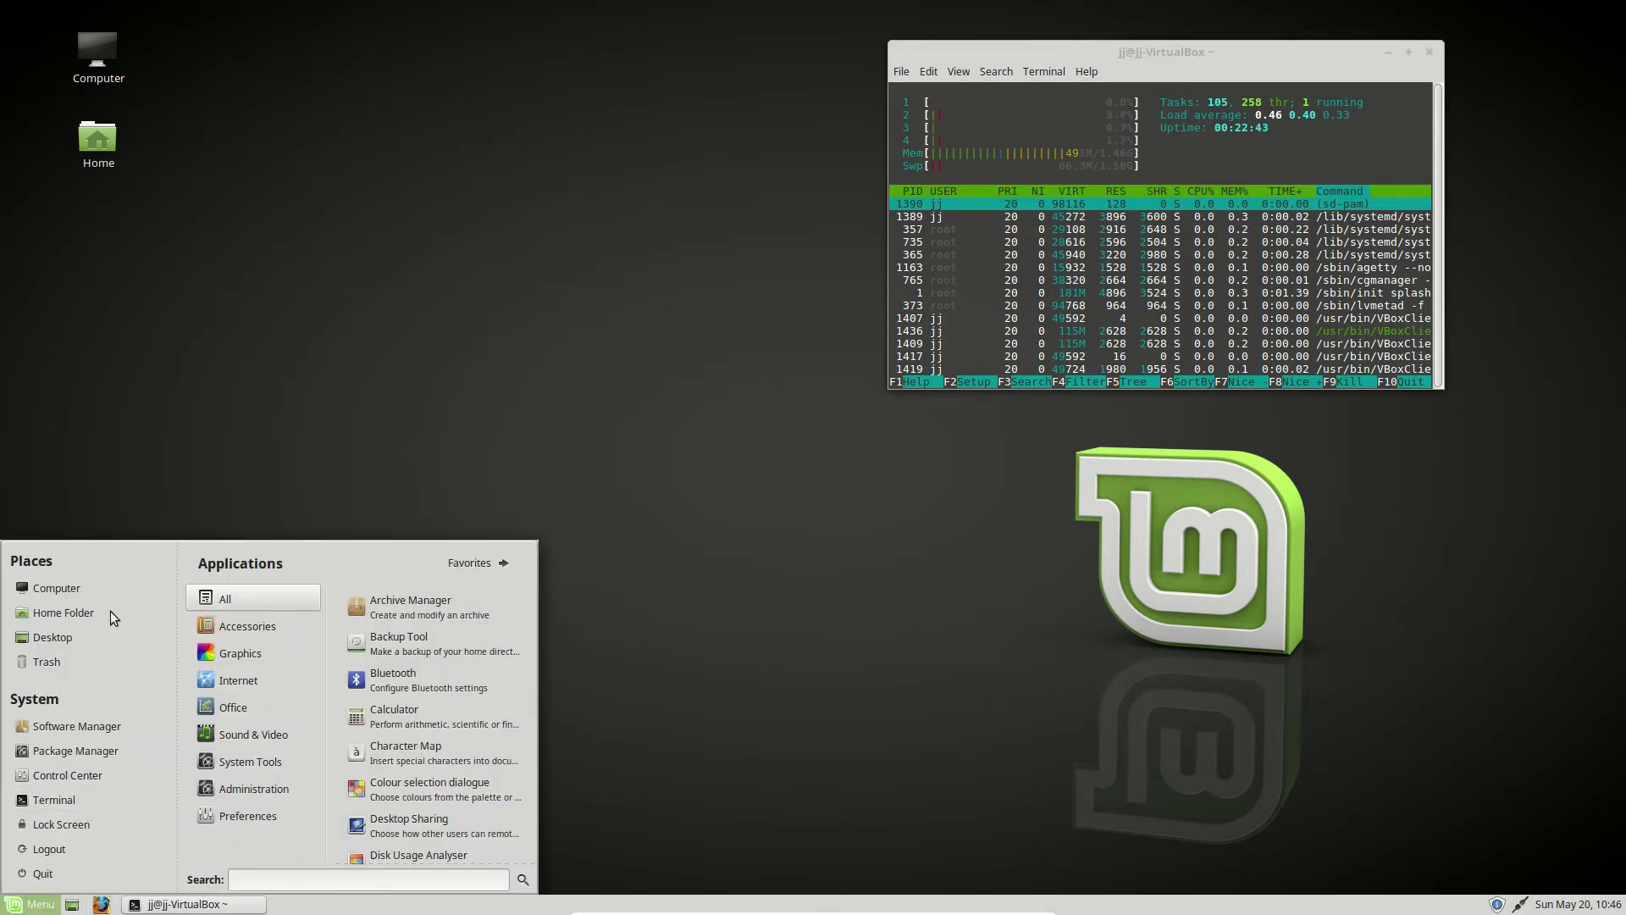
pyautogui.click(89, 618)
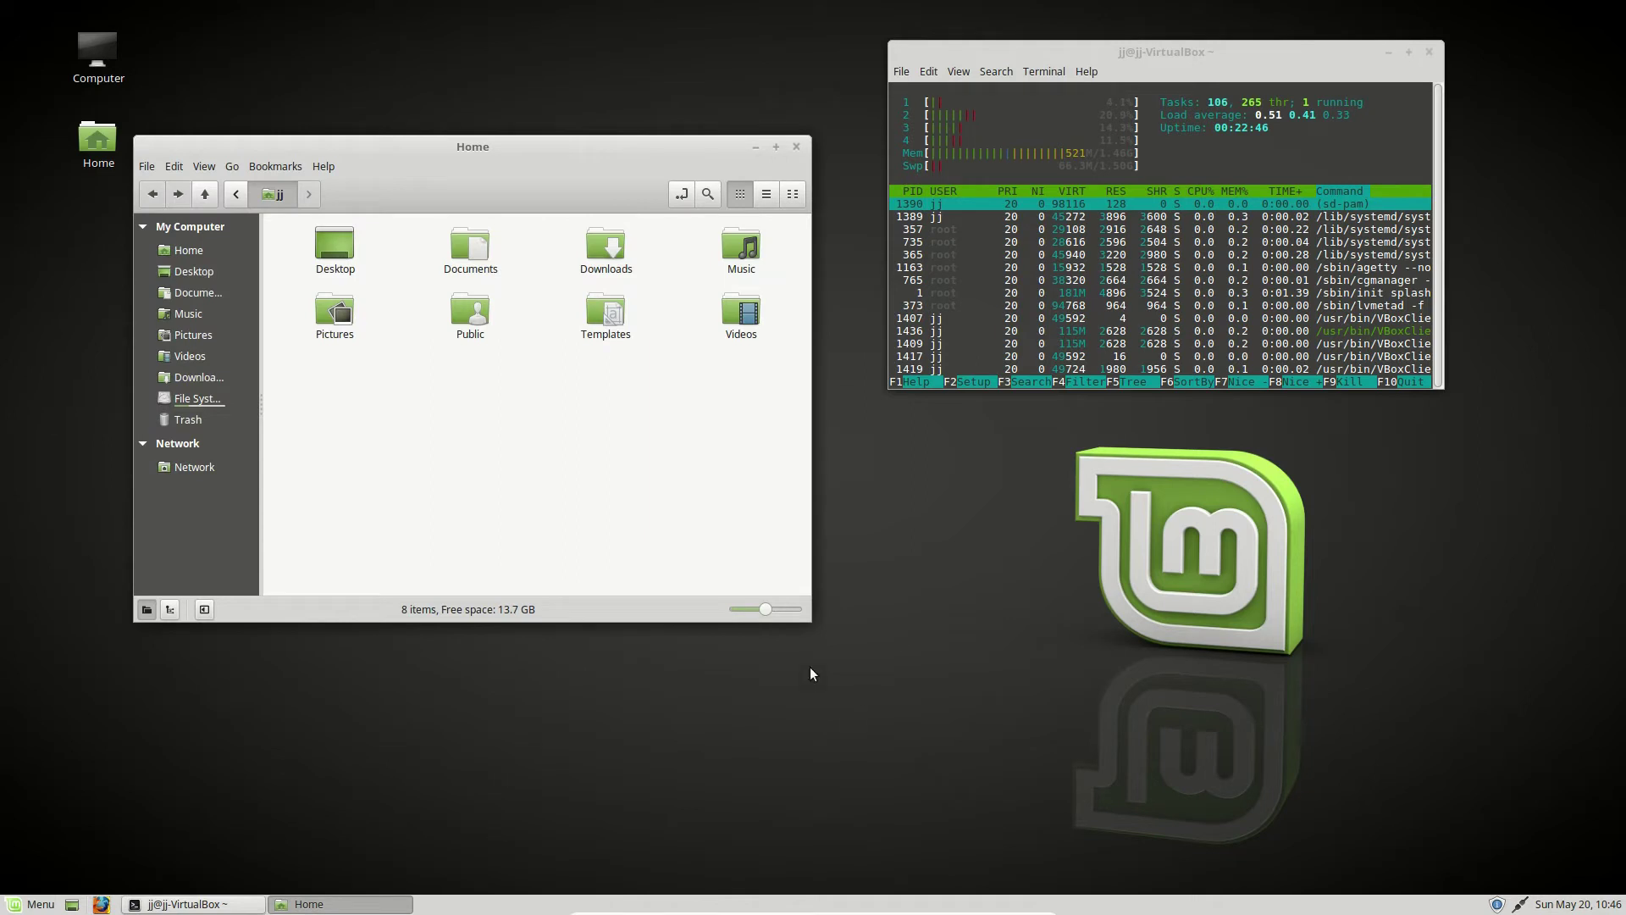
pyautogui.moveTo(803, 623); pyautogui.dragTo(1311, 861)
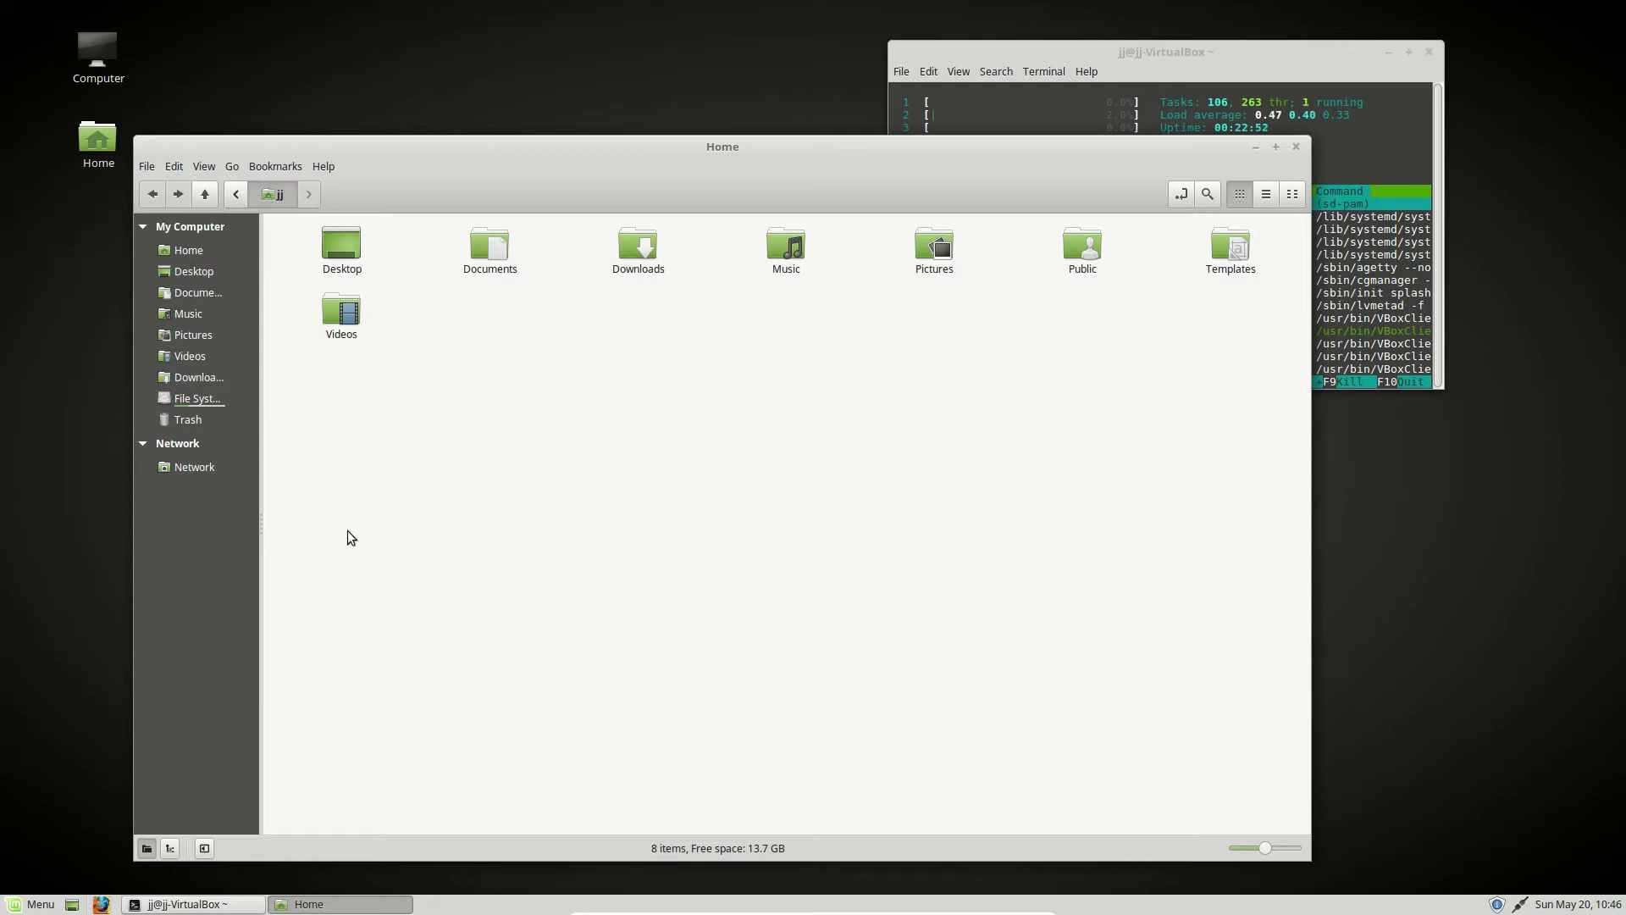
# - Permanently delete the six folders from Documents through Templates
pyautogui.moveTo(354, 487); pyautogui.dragTo(1402, 149)
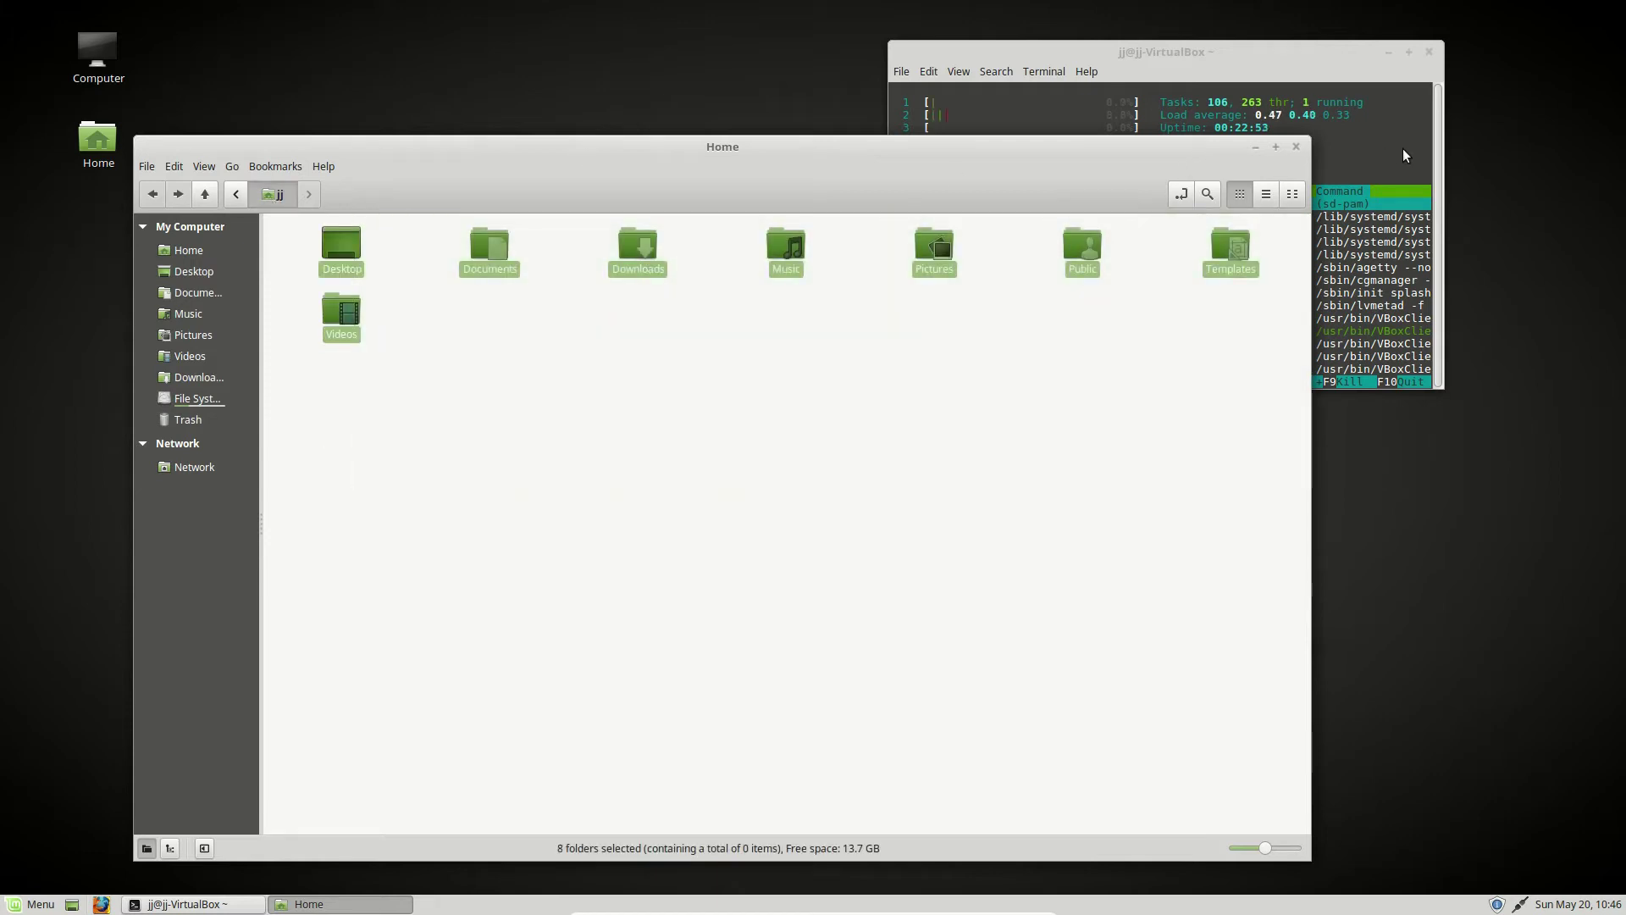
pyautogui.click(1141, 481)
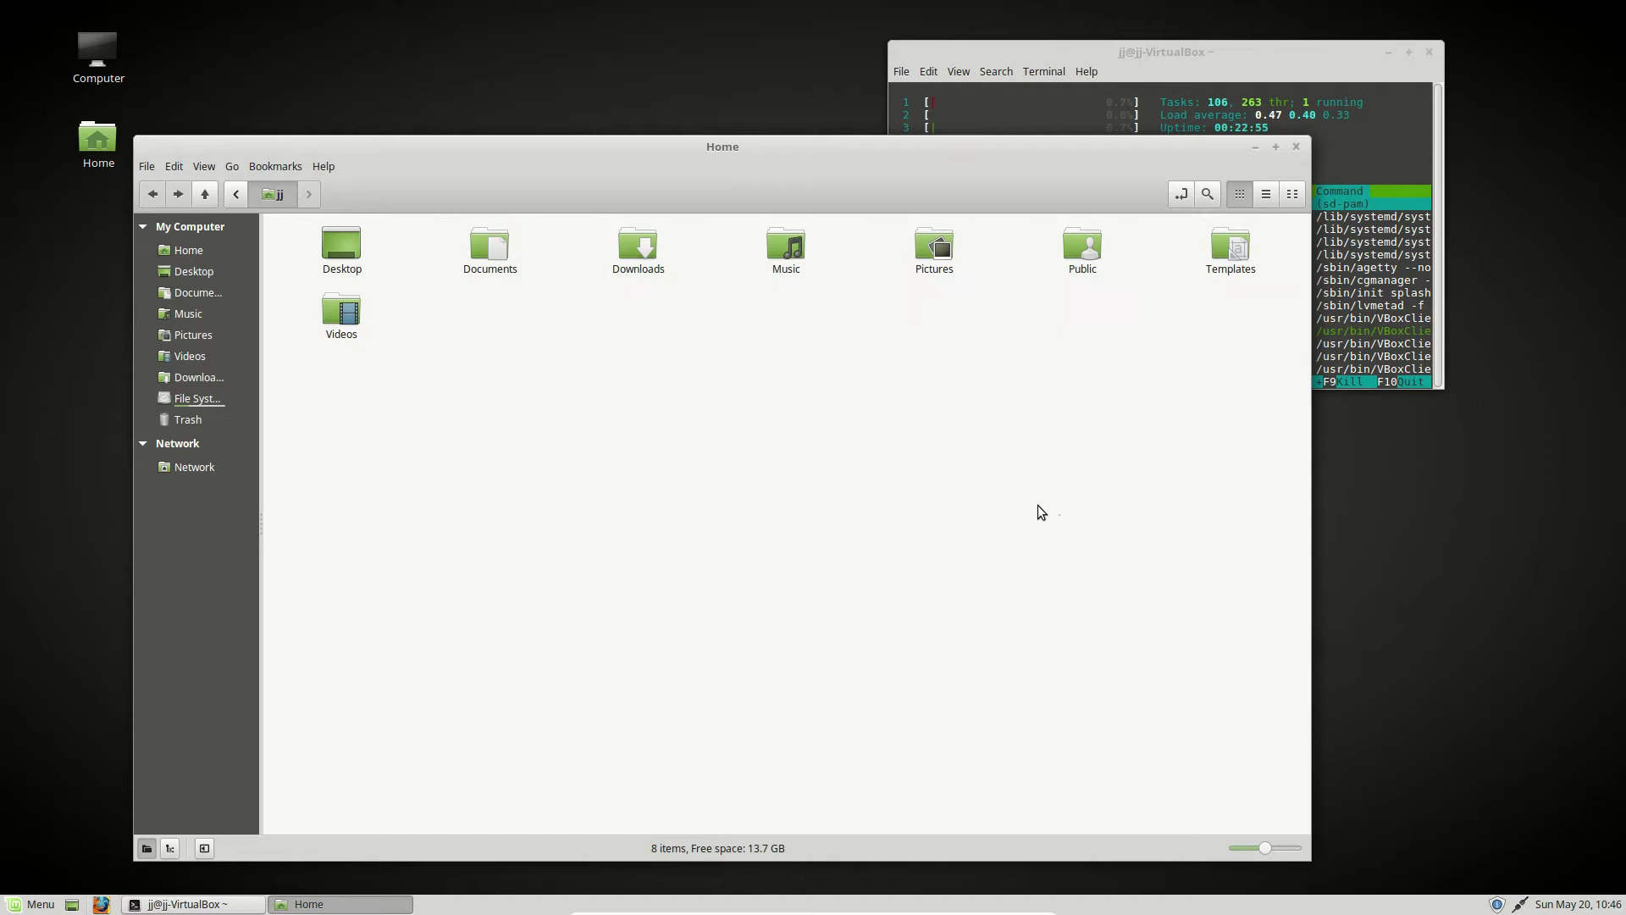
pyautogui.moveTo(370, 462); pyautogui.dragTo(1359, 140)
pyautogui.hotkey('shift', 'Delete')
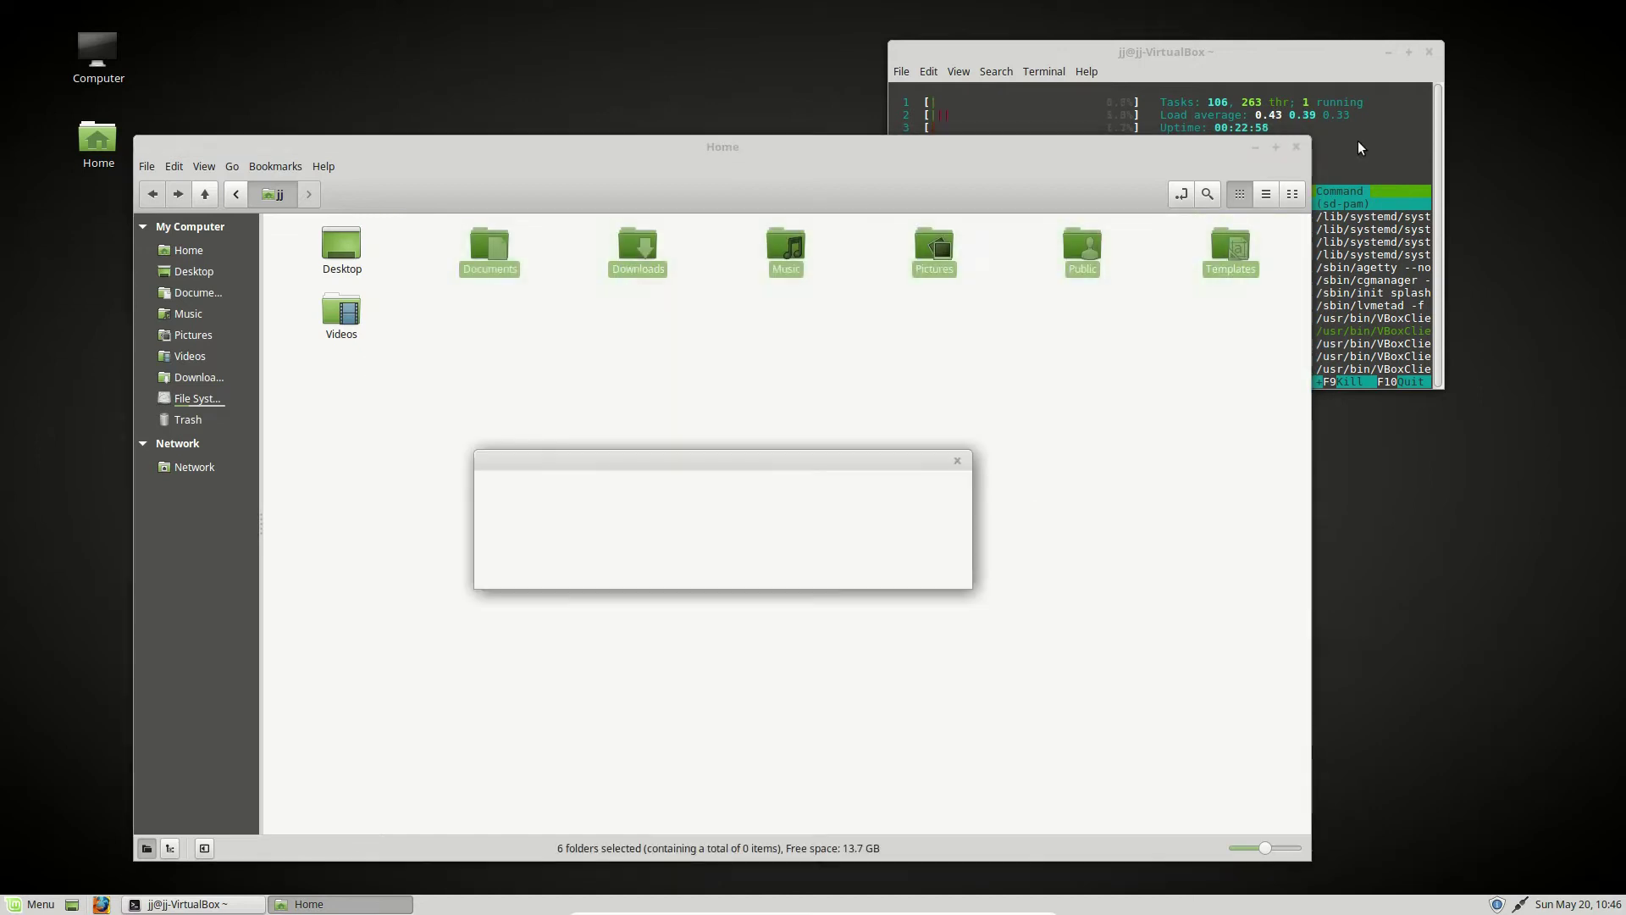
pyautogui.click(852, 562)
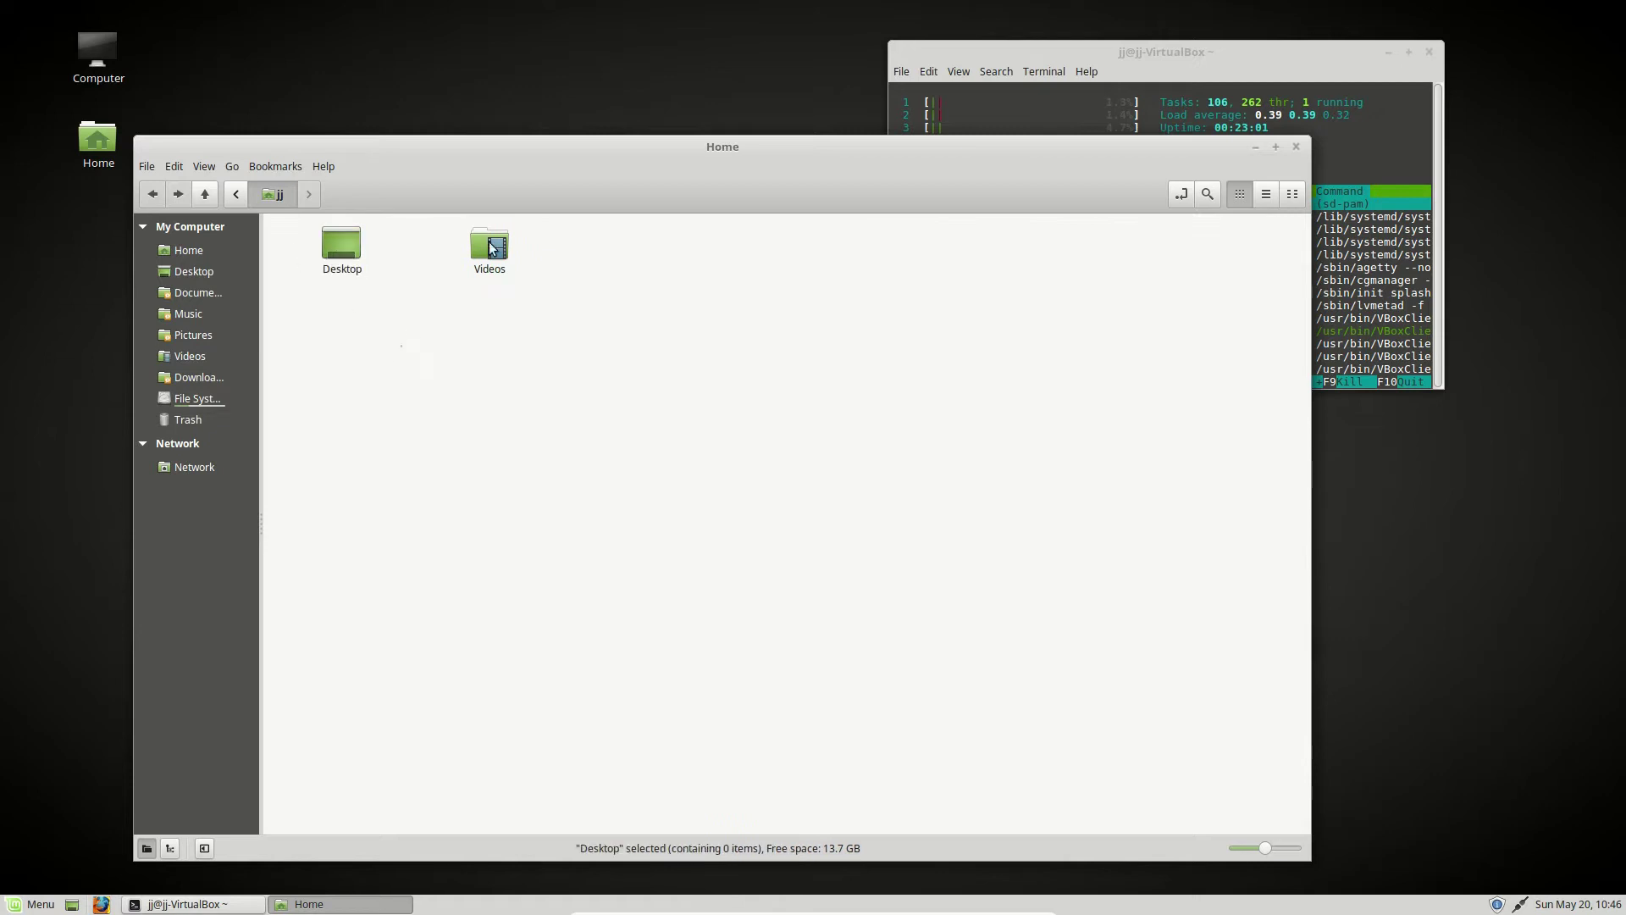
# - Permanently delete the Videos folder as well
pyautogui.click(502, 242)
pyautogui.hotkey('shift', 'Delete')
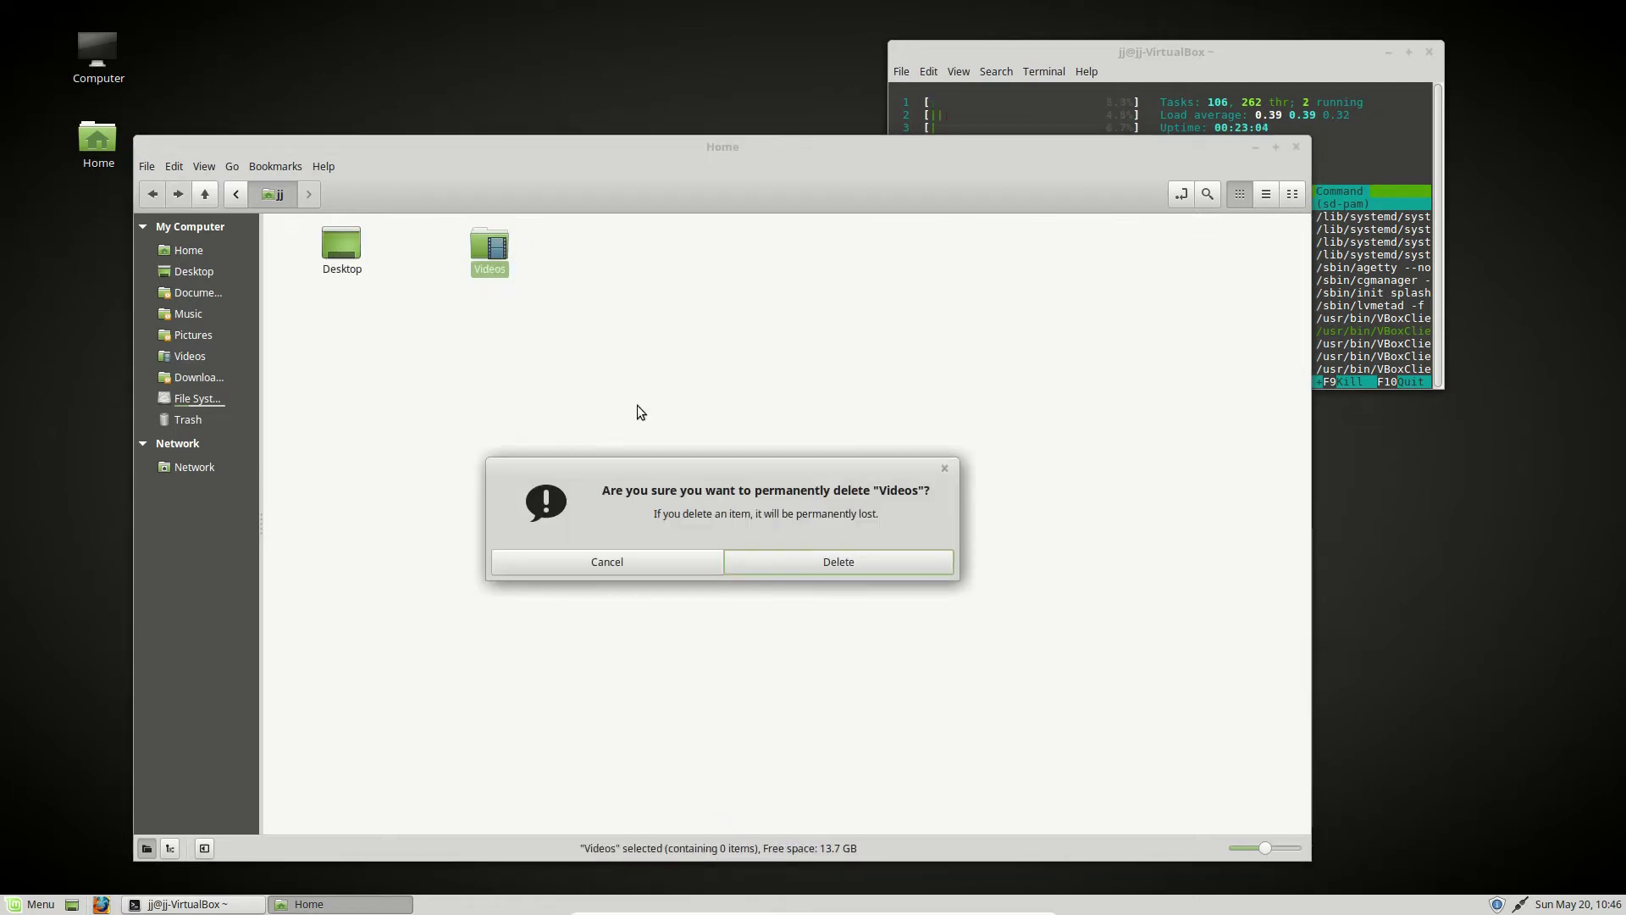
pyautogui.click(824, 562)
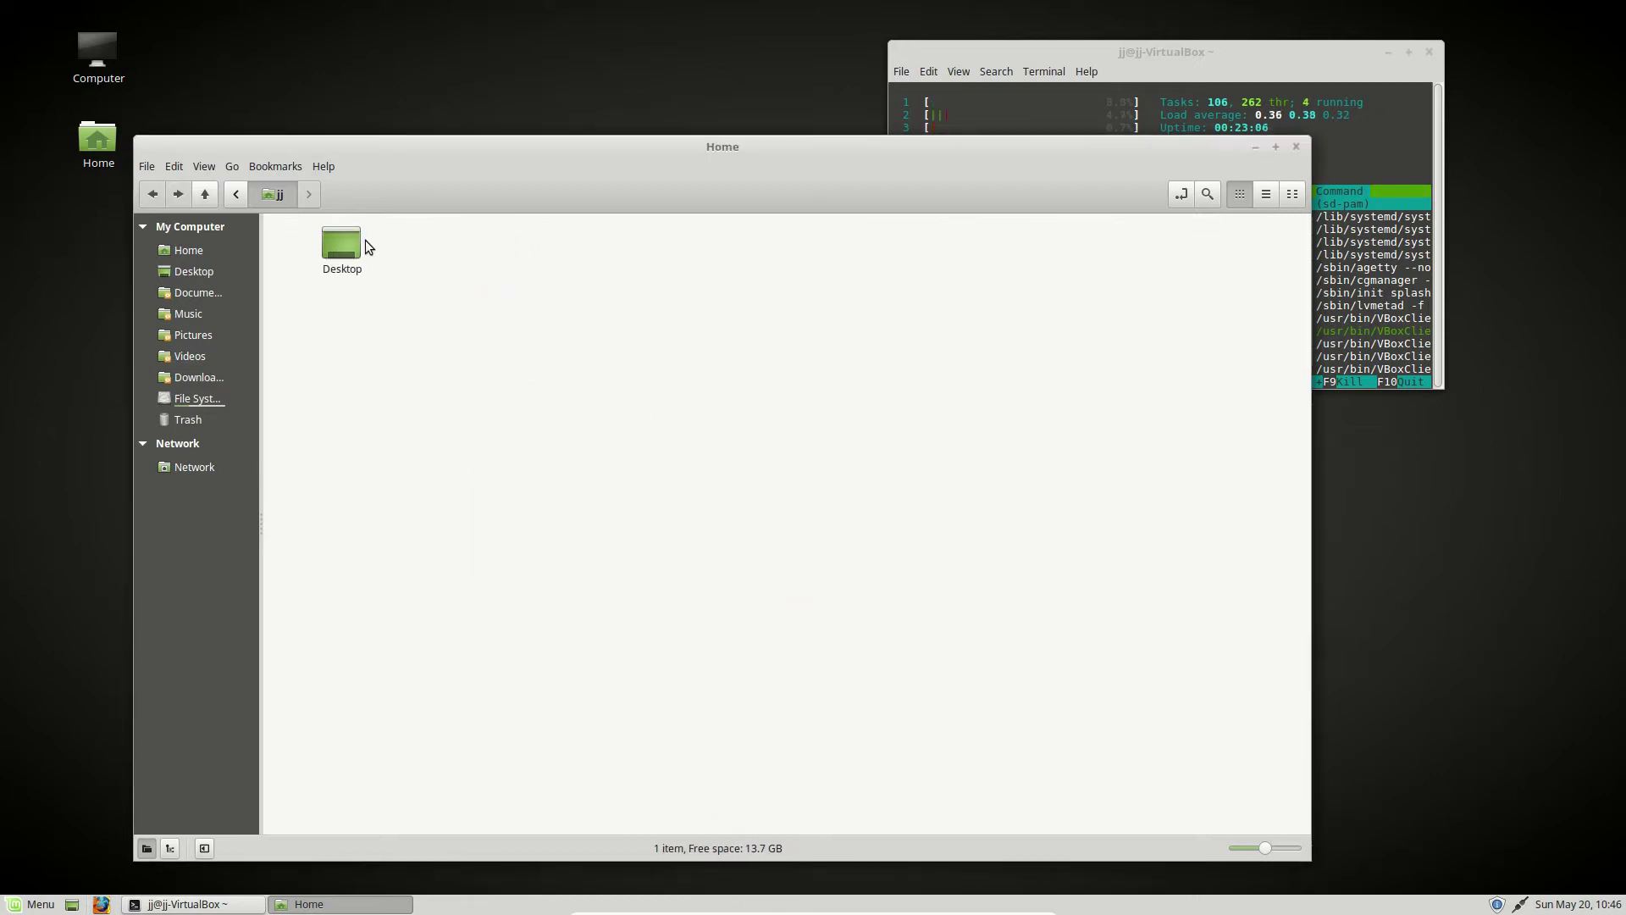
# - Check the Desktop folder's actions, where Delete is unavailable
pyautogui.click(343, 230)
pyautogui.rightClick(344, 230)
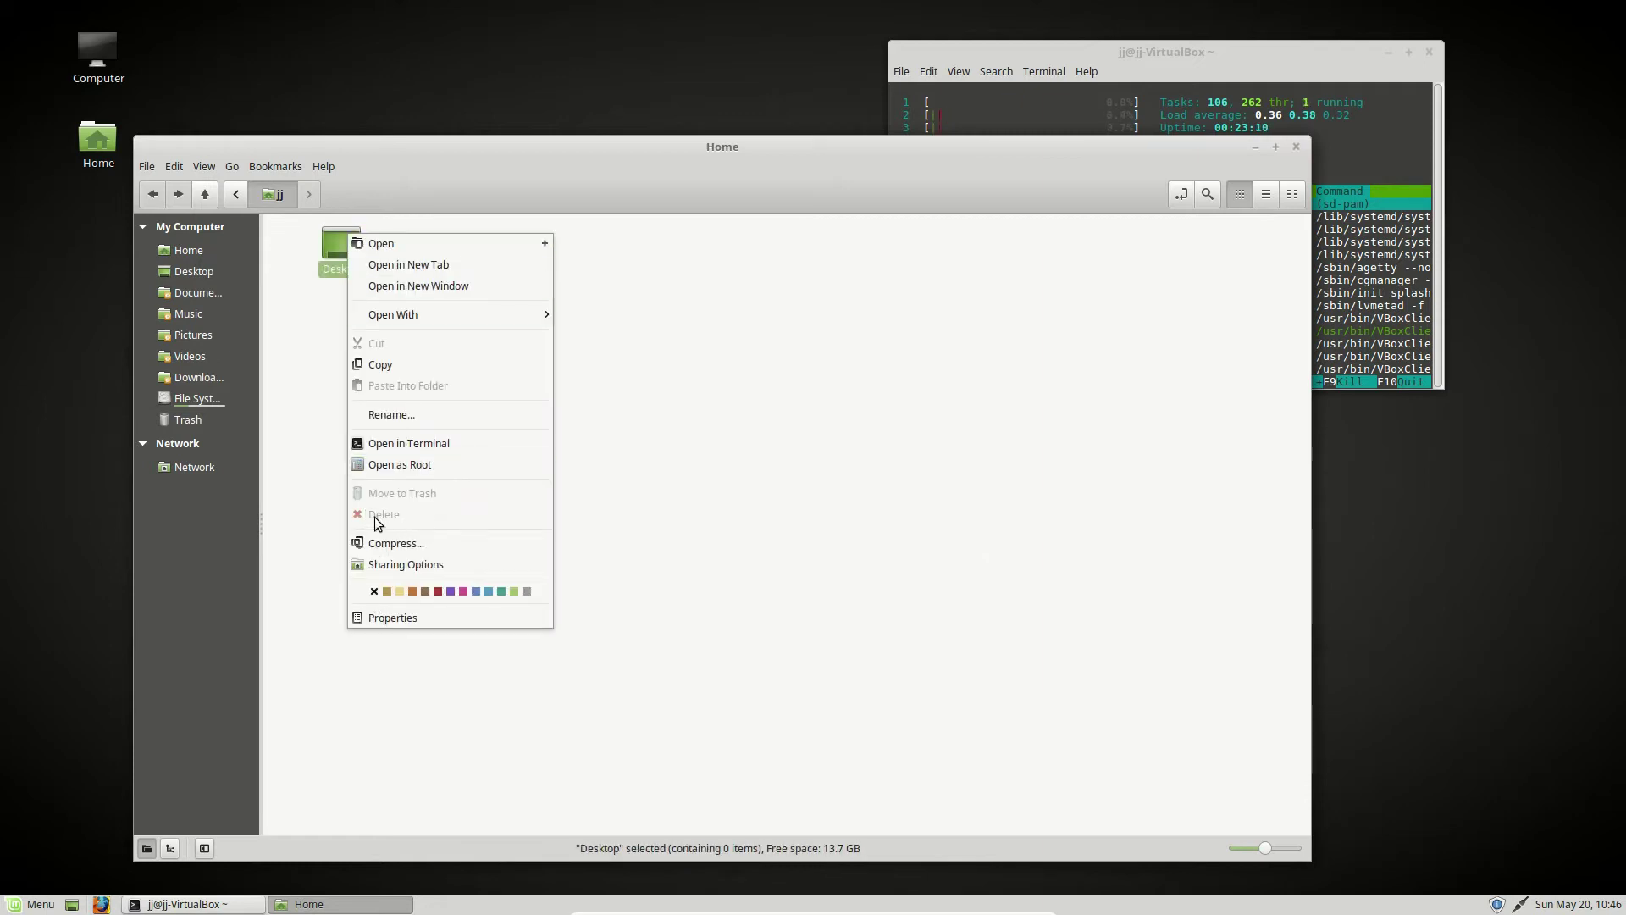
pyautogui.press('Escape')
pyautogui.click(170, 259)
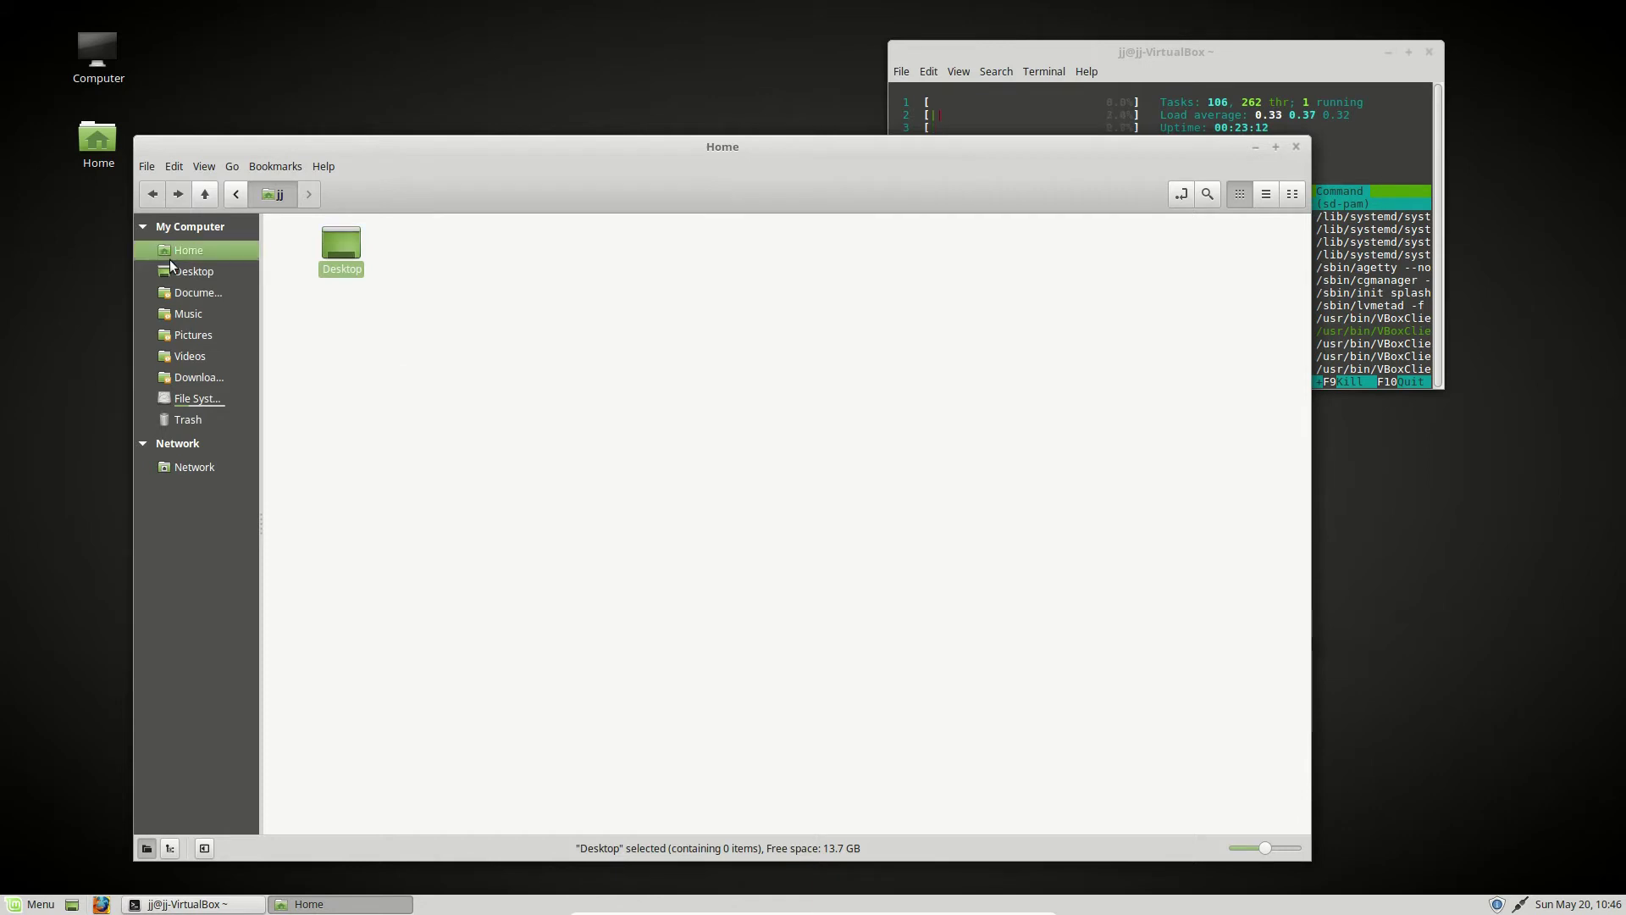
# - Open the empty Desktop folder, check its actions, and close the file manager
pyautogui.click(178, 272)
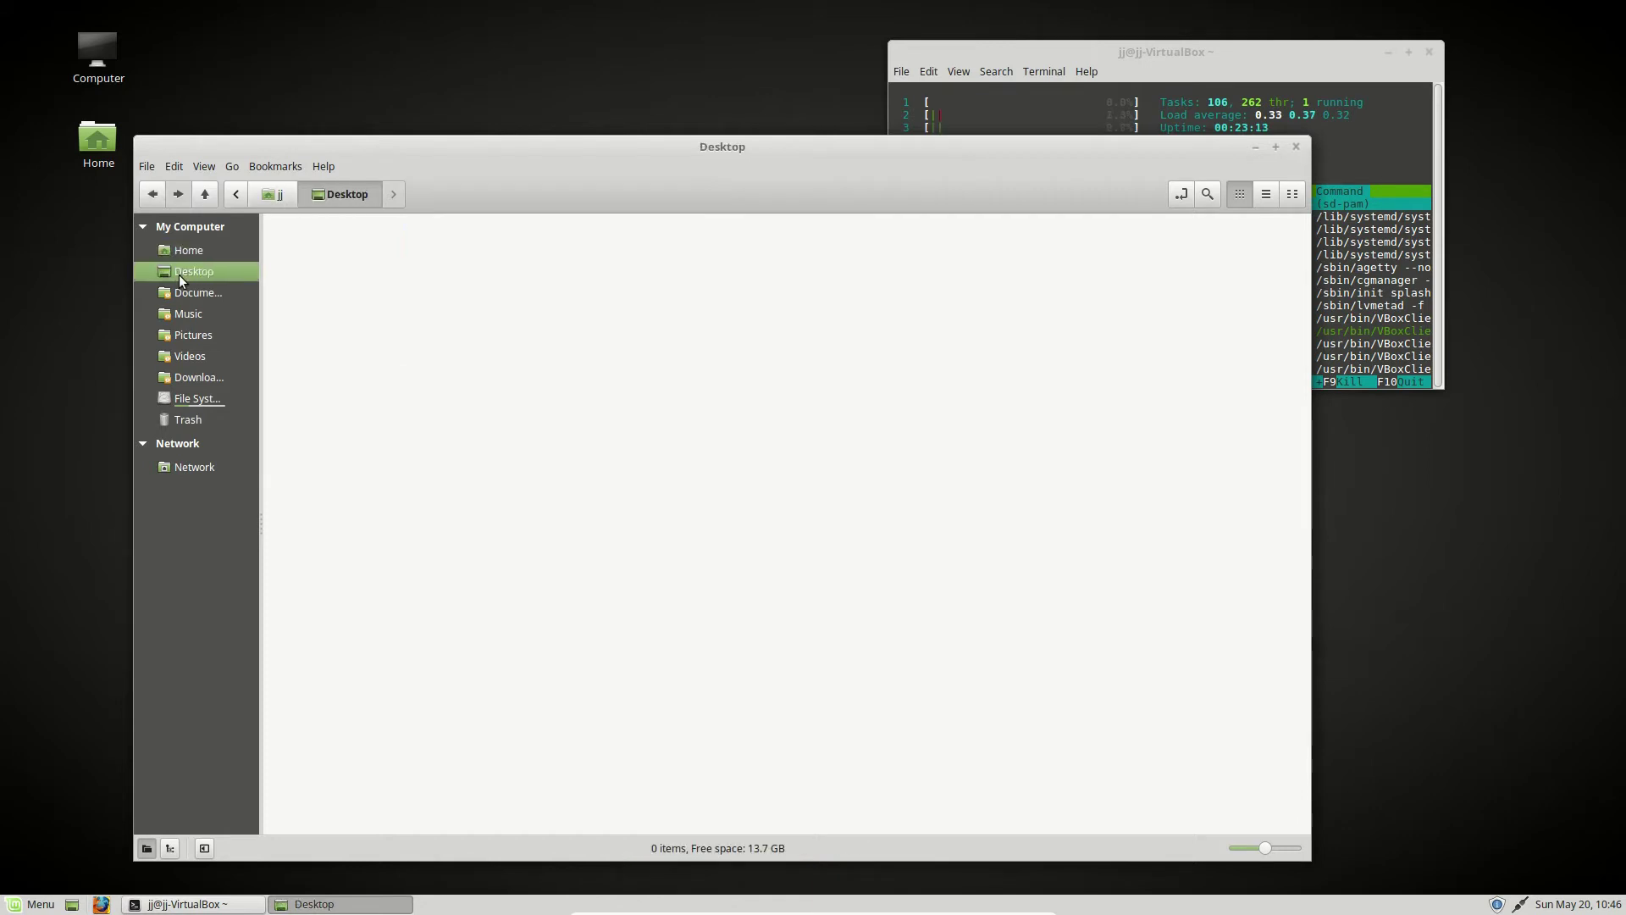
pyautogui.rightClick(363, 325)
pyautogui.press('Escape')
pyautogui.click(1296, 146)
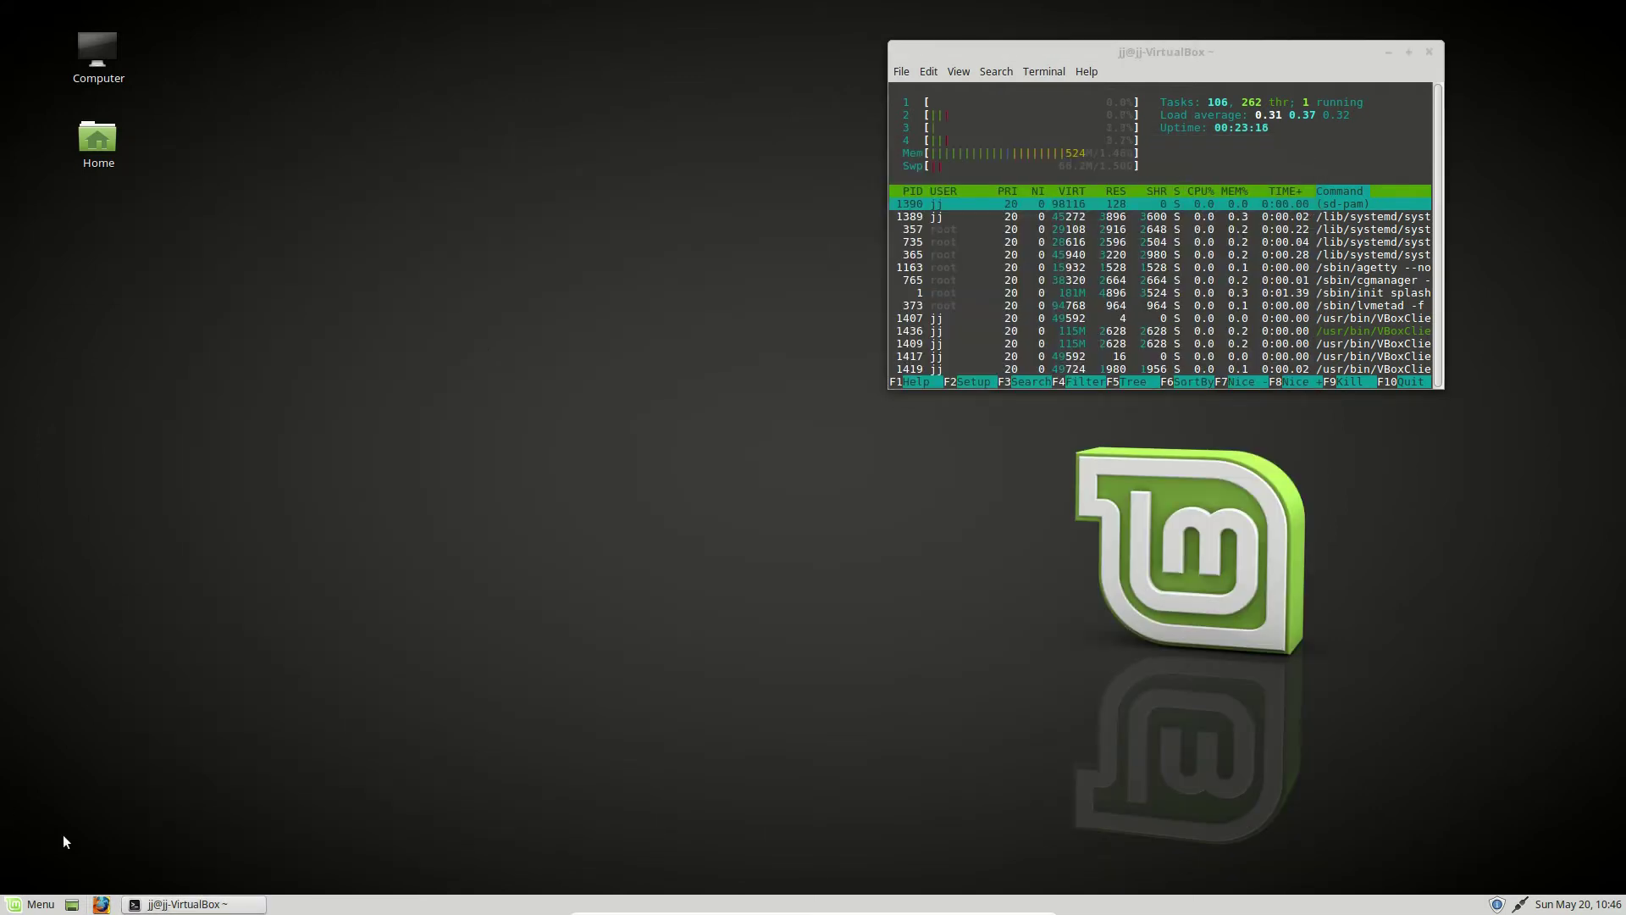
# - Reopen the file manager from Home and browse the root File System
pyautogui.click(34, 904)
pyautogui.click(154, 188)
pyautogui.doubleClick(90, 134)
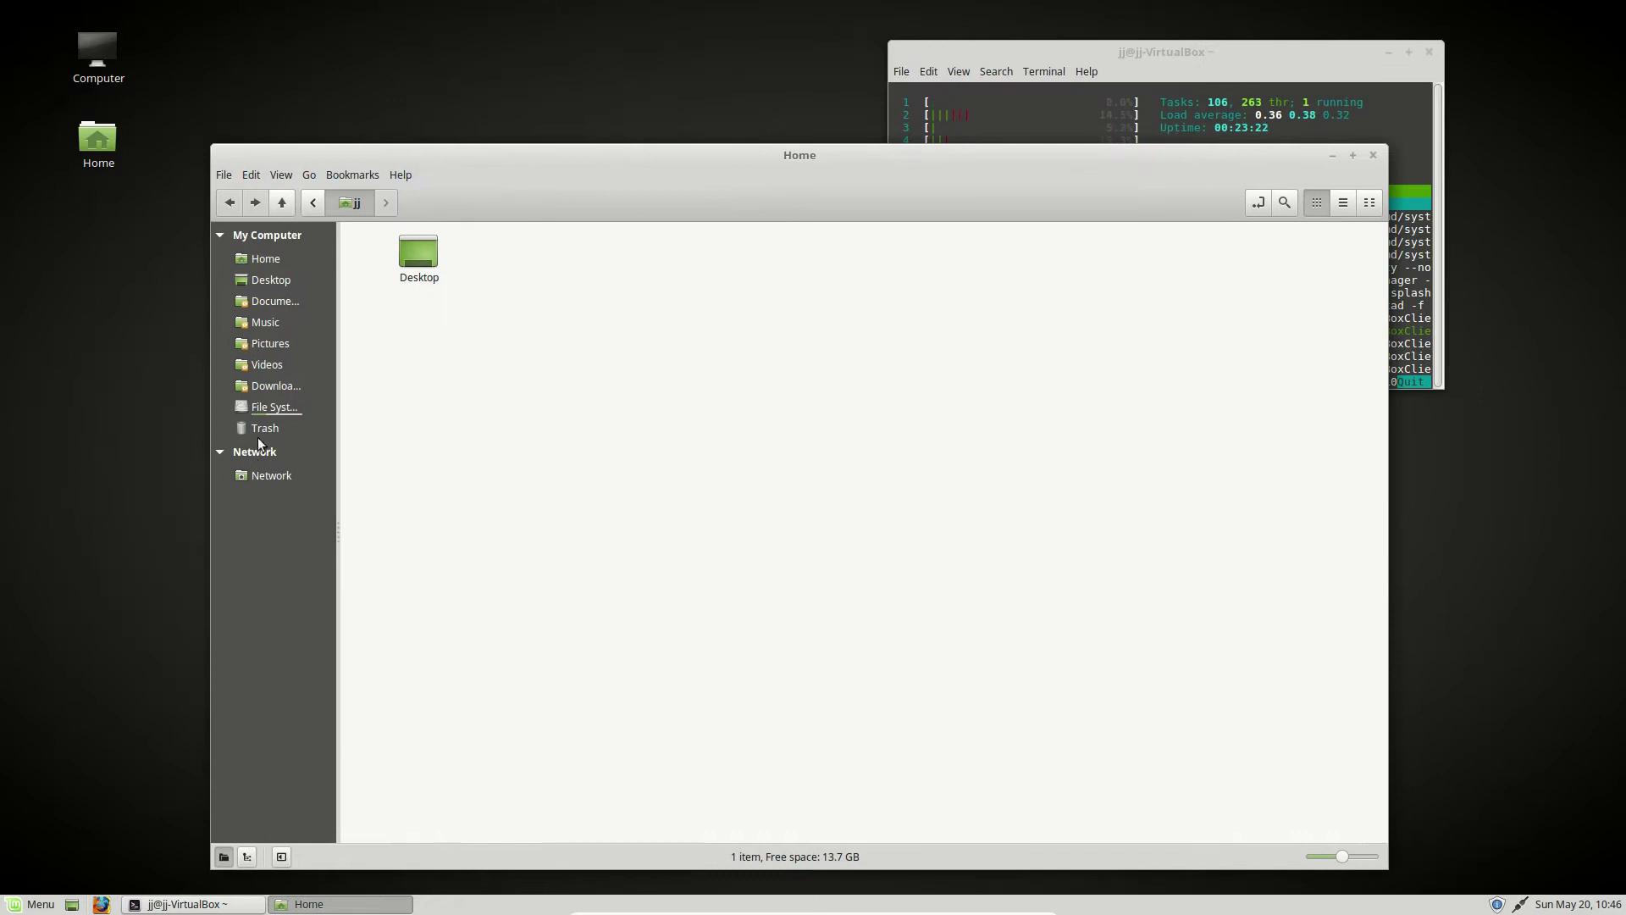
pyautogui.click(269, 407)
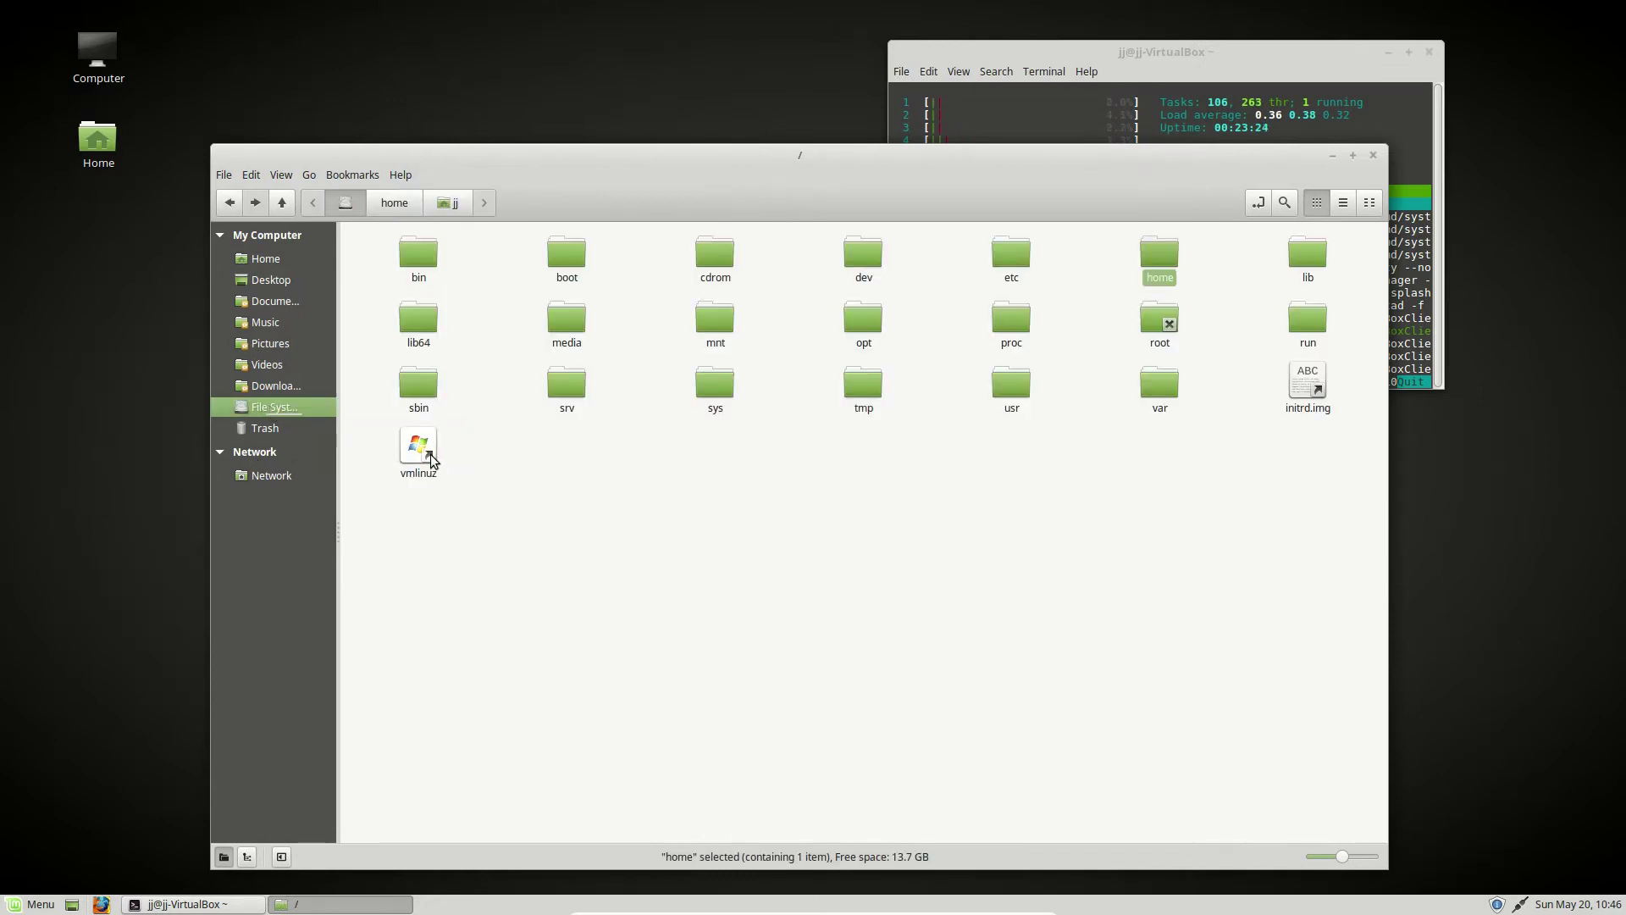
pyautogui.click(431, 460)
pyautogui.click(974, 578)
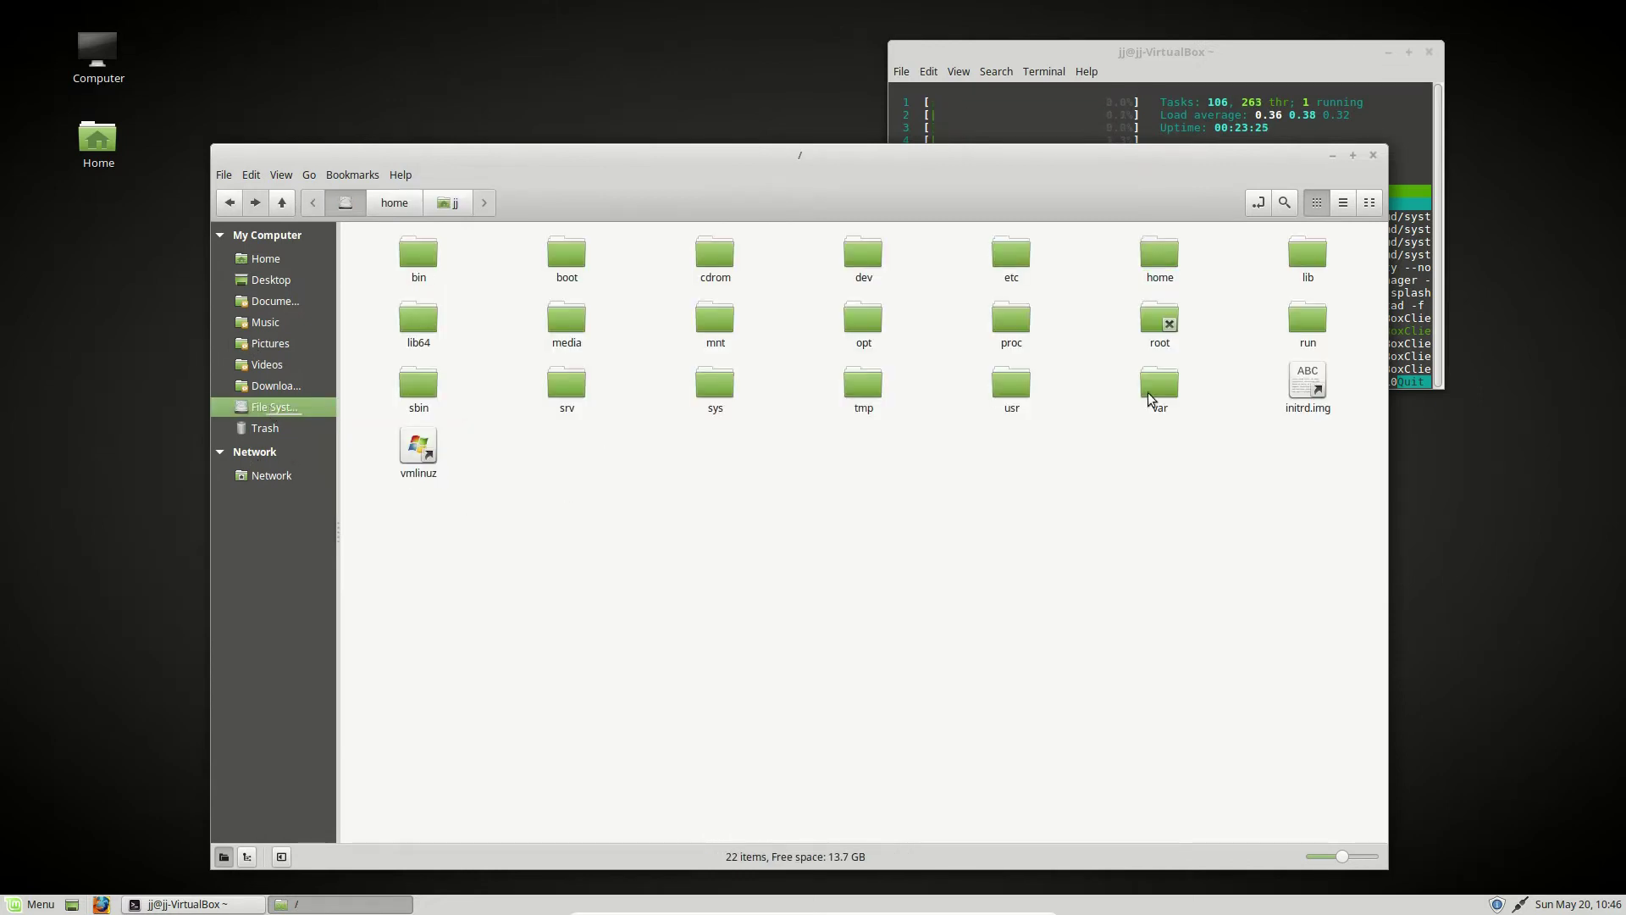
# - Open the var folder, return to /, and inspect var's available actions
pyautogui.click(1145, 383)
pyautogui.doubleClick(1145, 382)
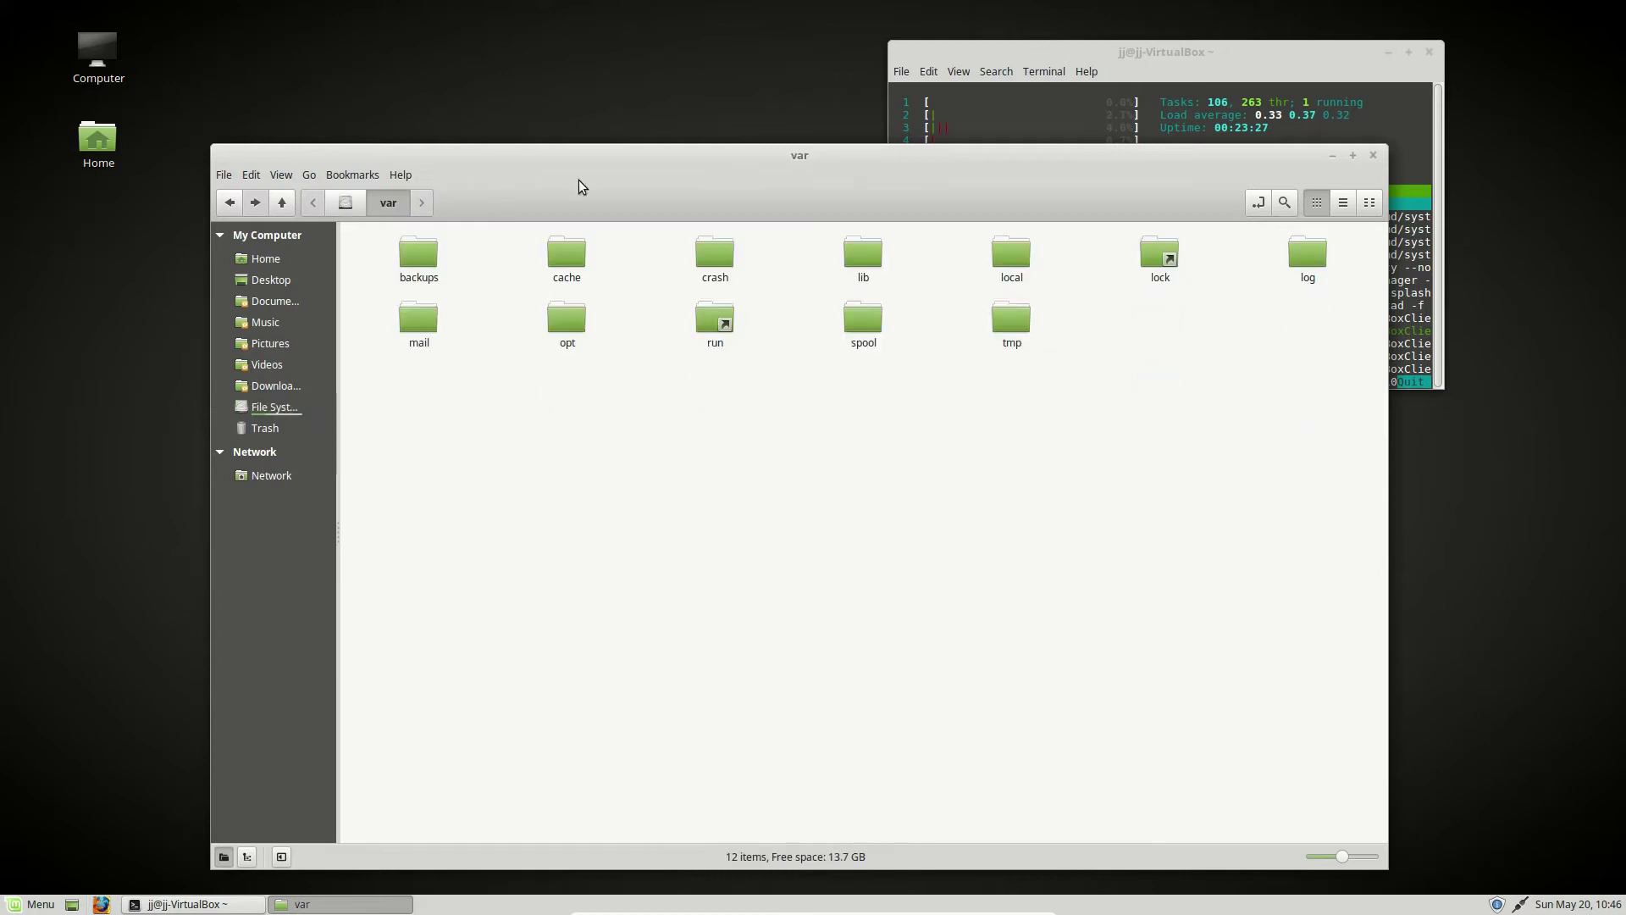
pyautogui.click(348, 204)
pyautogui.rightClick(1174, 393)
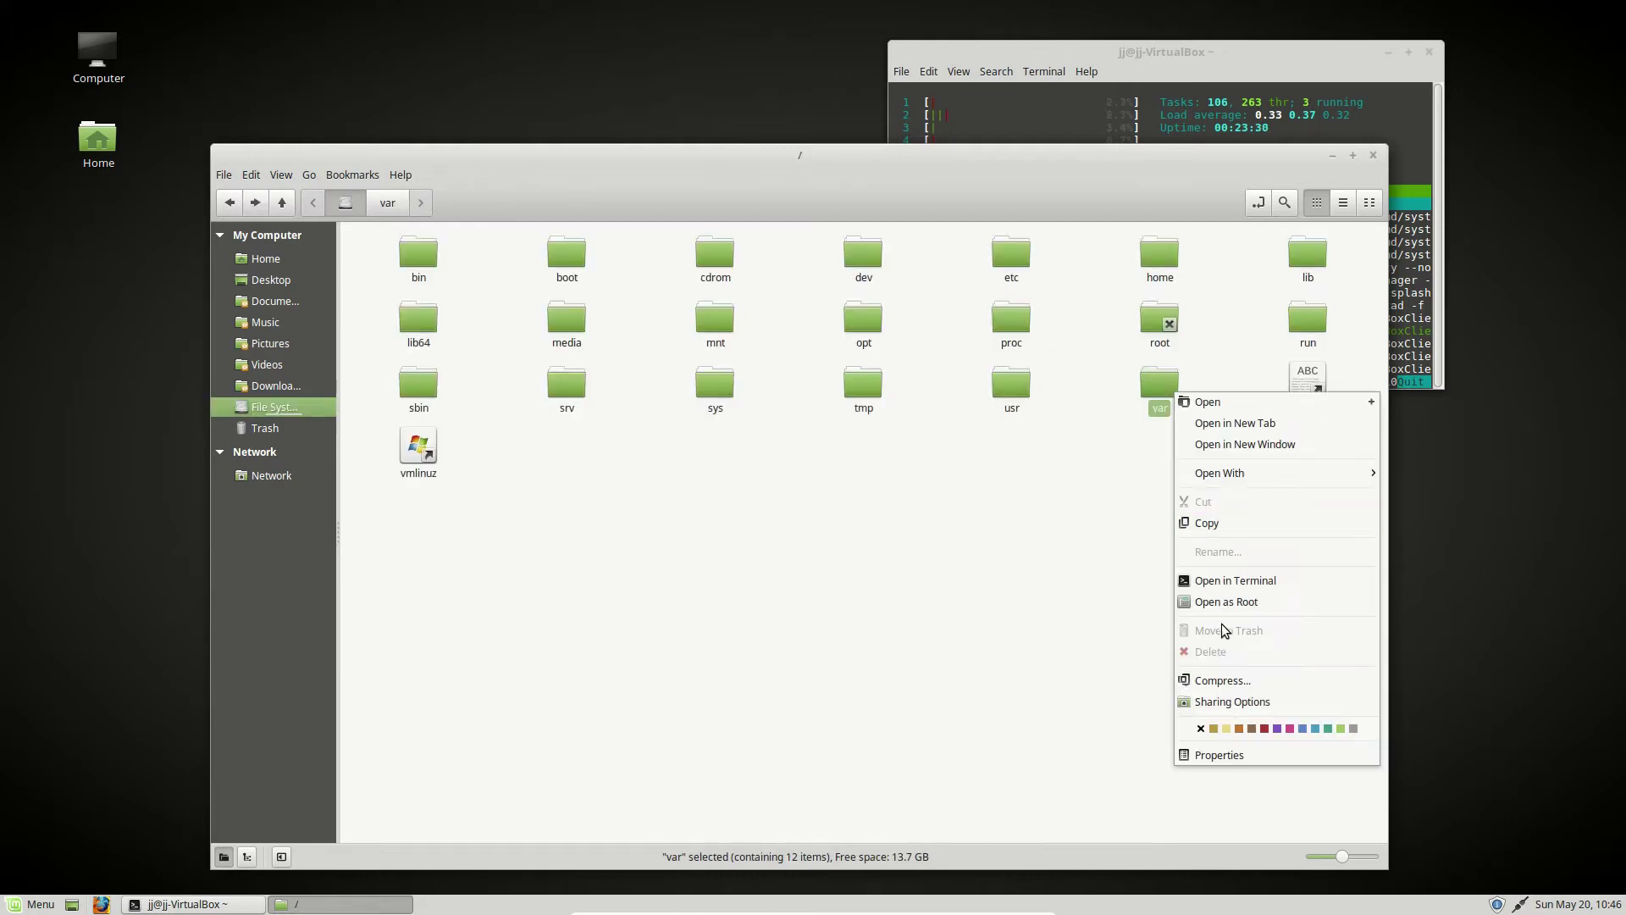
pyautogui.click(761, 429)
pyautogui.click(697, 516)
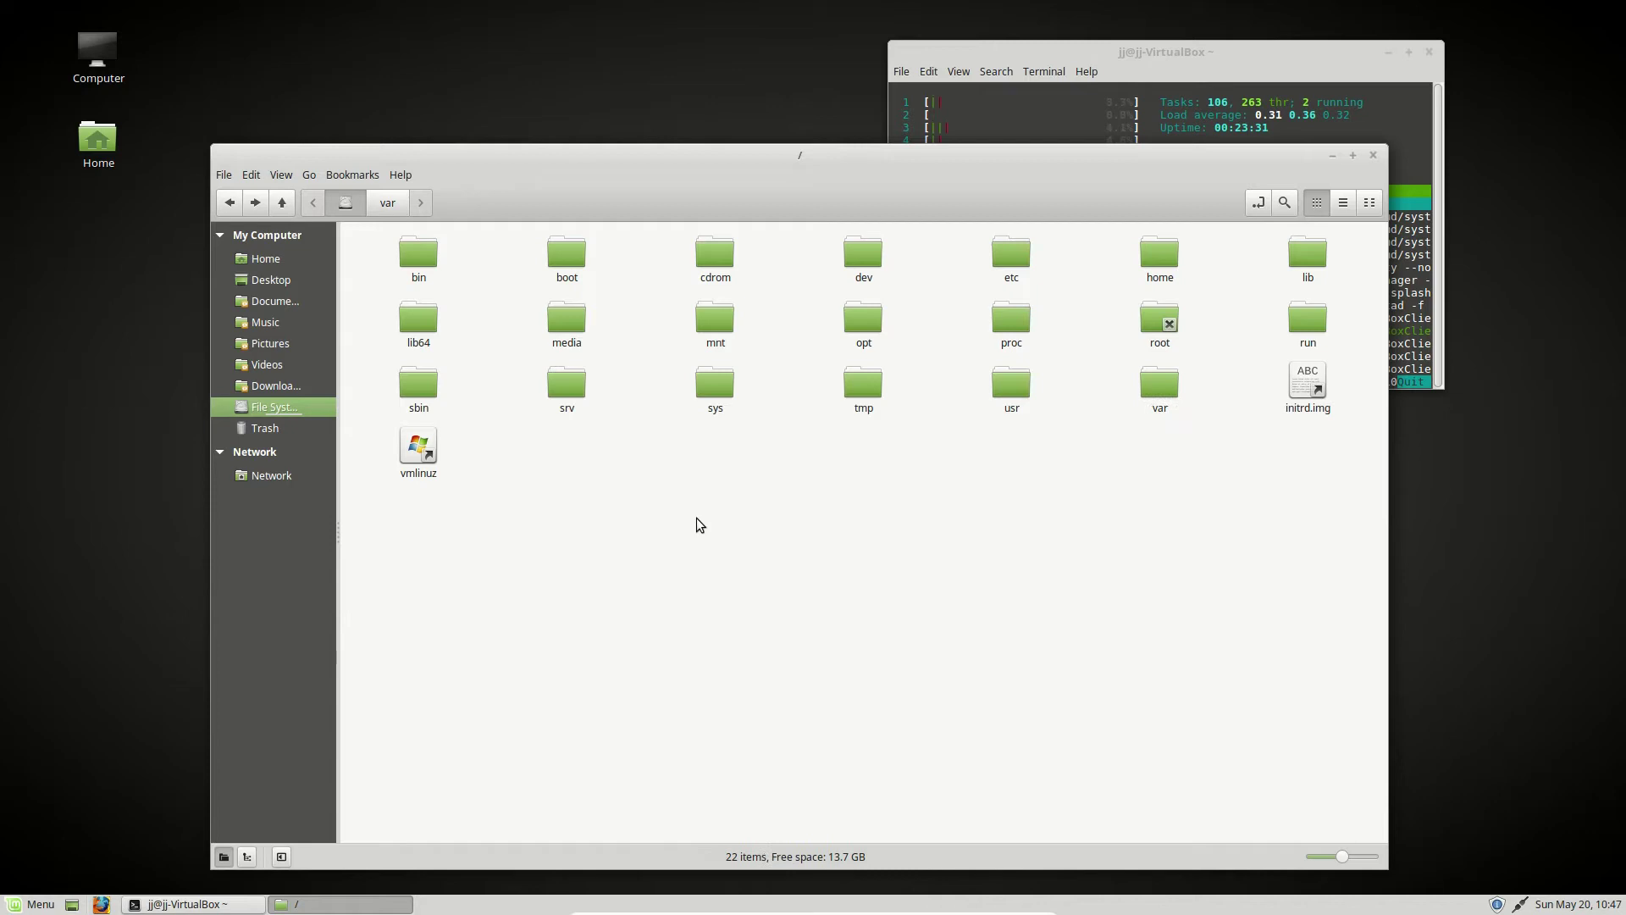
# - Select all 22 root items, then inspect the boot folder's actions without changing anything
pyautogui.hotkey('ctrl', 'a')
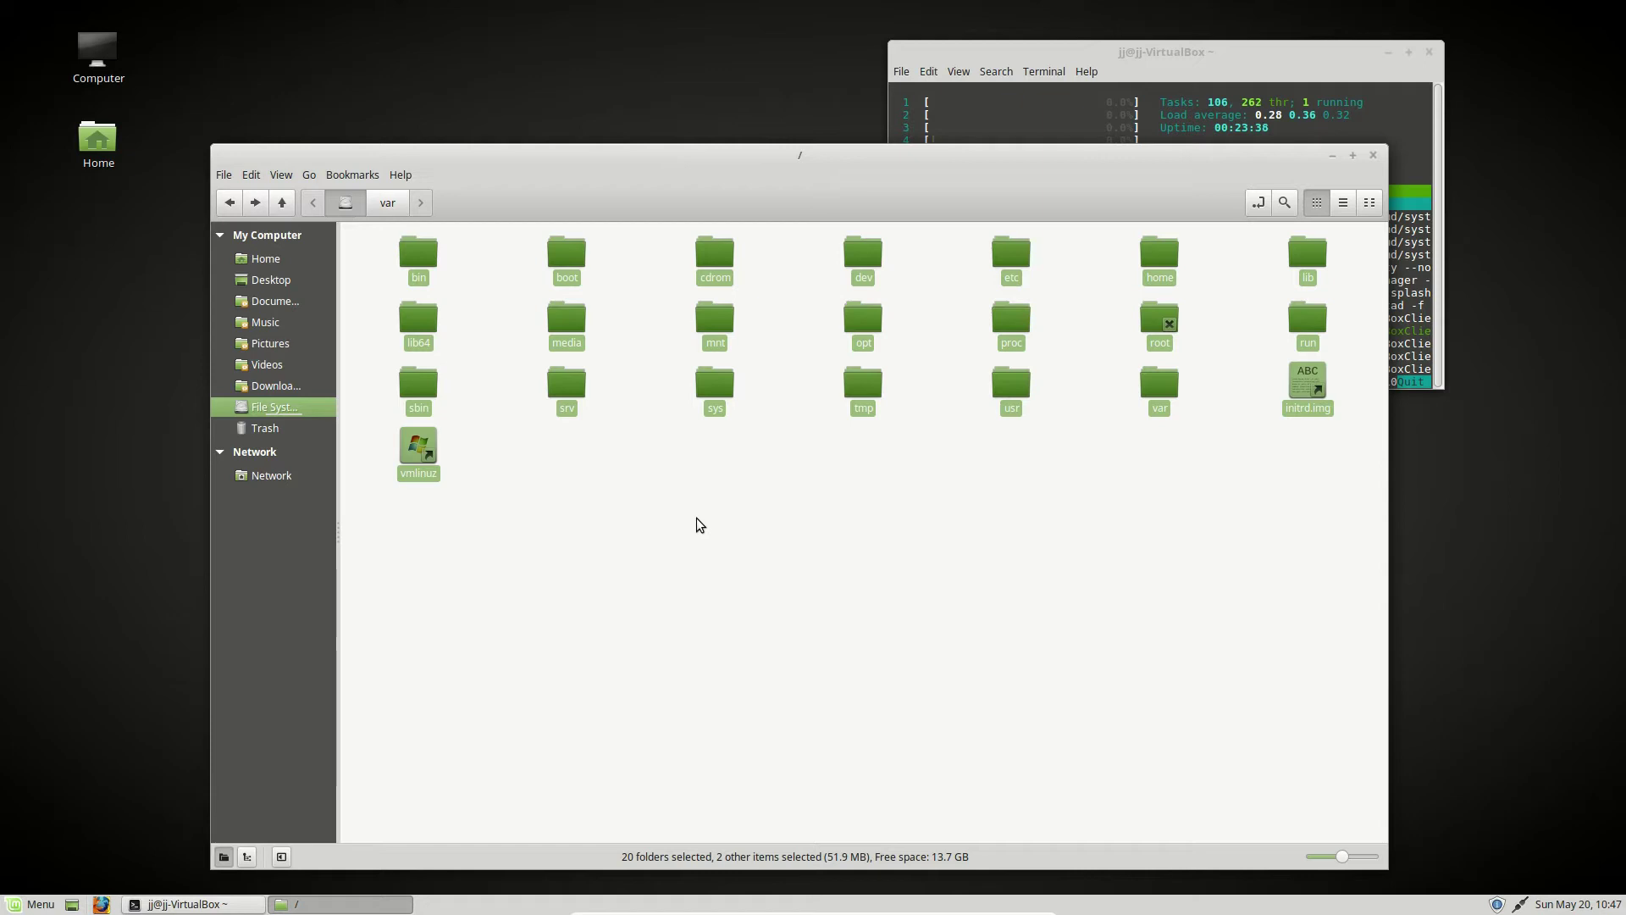
pyautogui.click(697, 516)
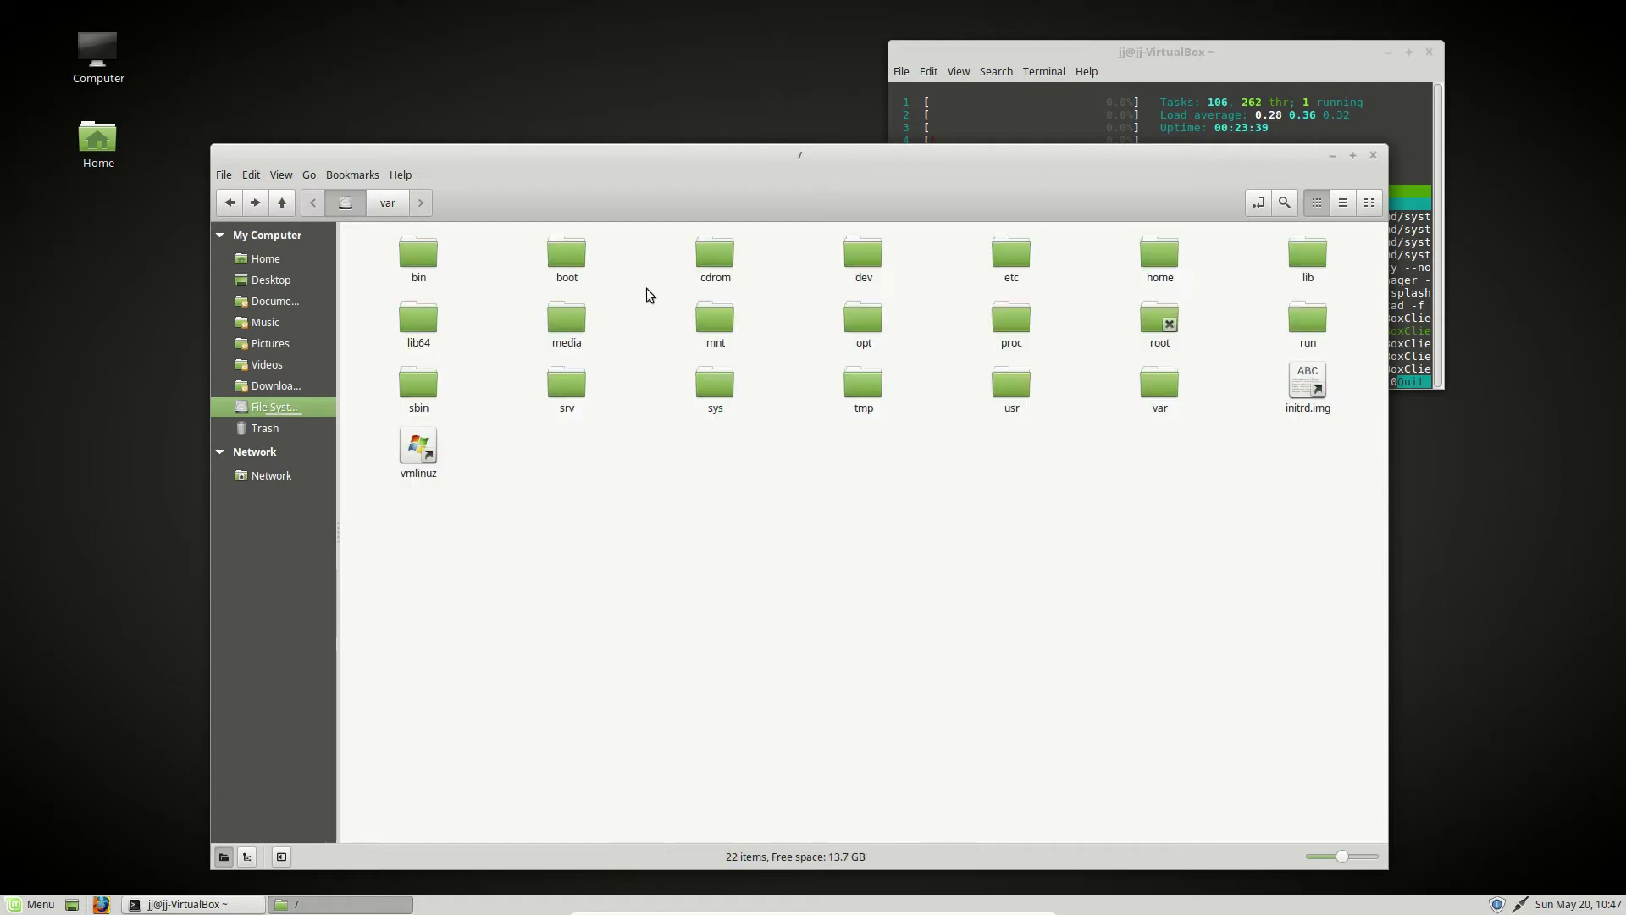
pyautogui.rightClick(570, 257)
pyautogui.click(492, 520)
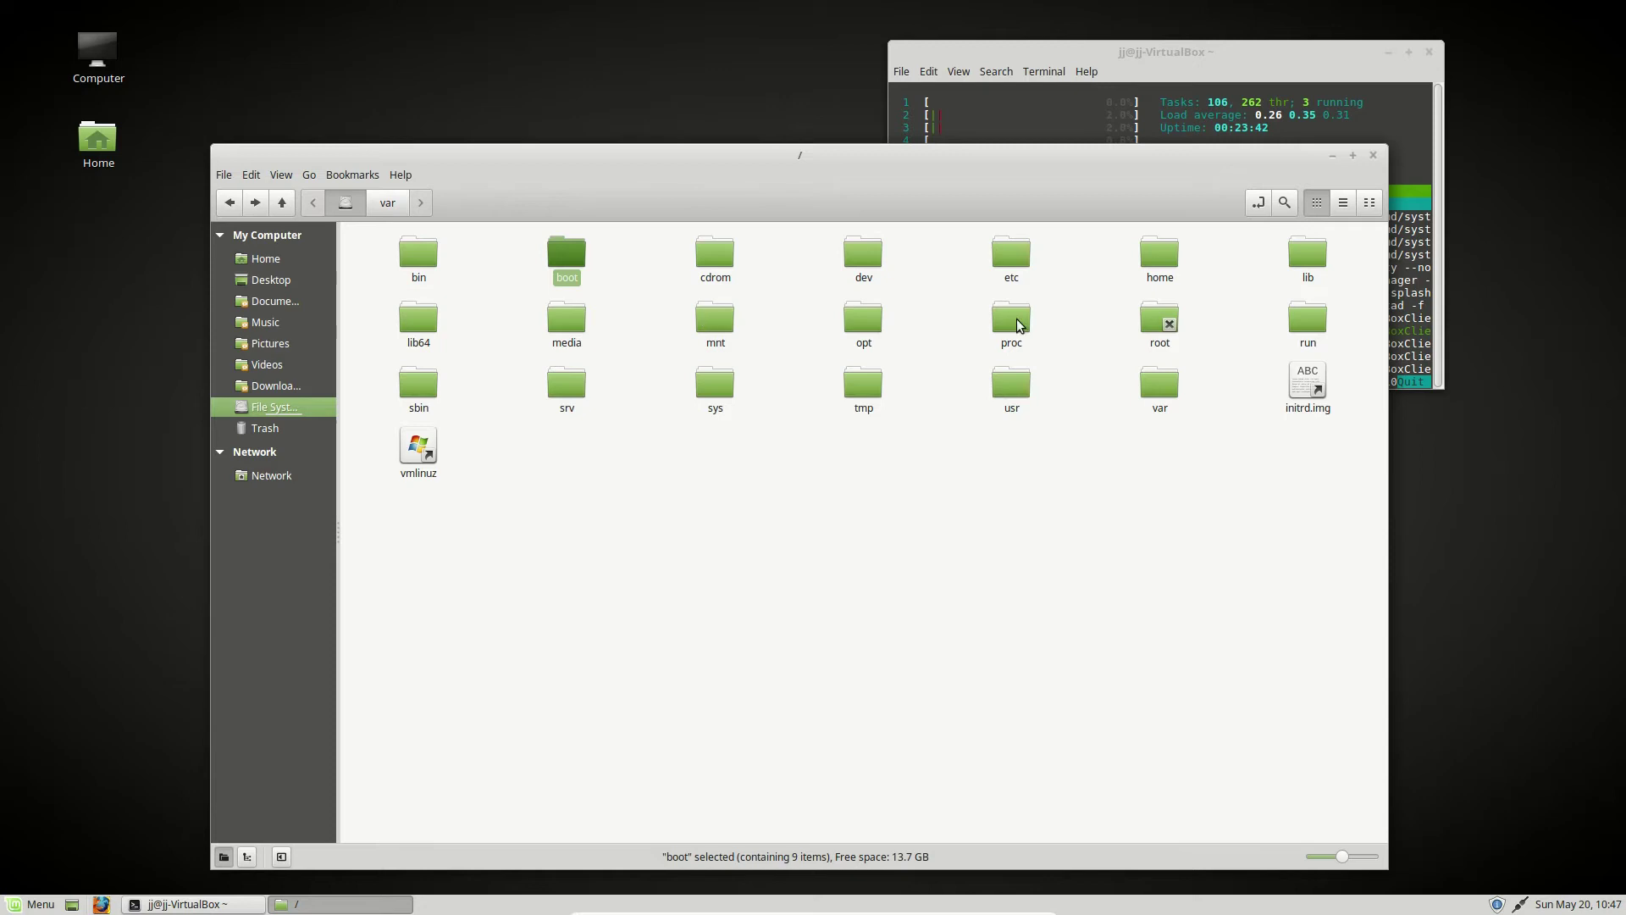
pyautogui.click(898, 532)
pyautogui.click(55, 903)
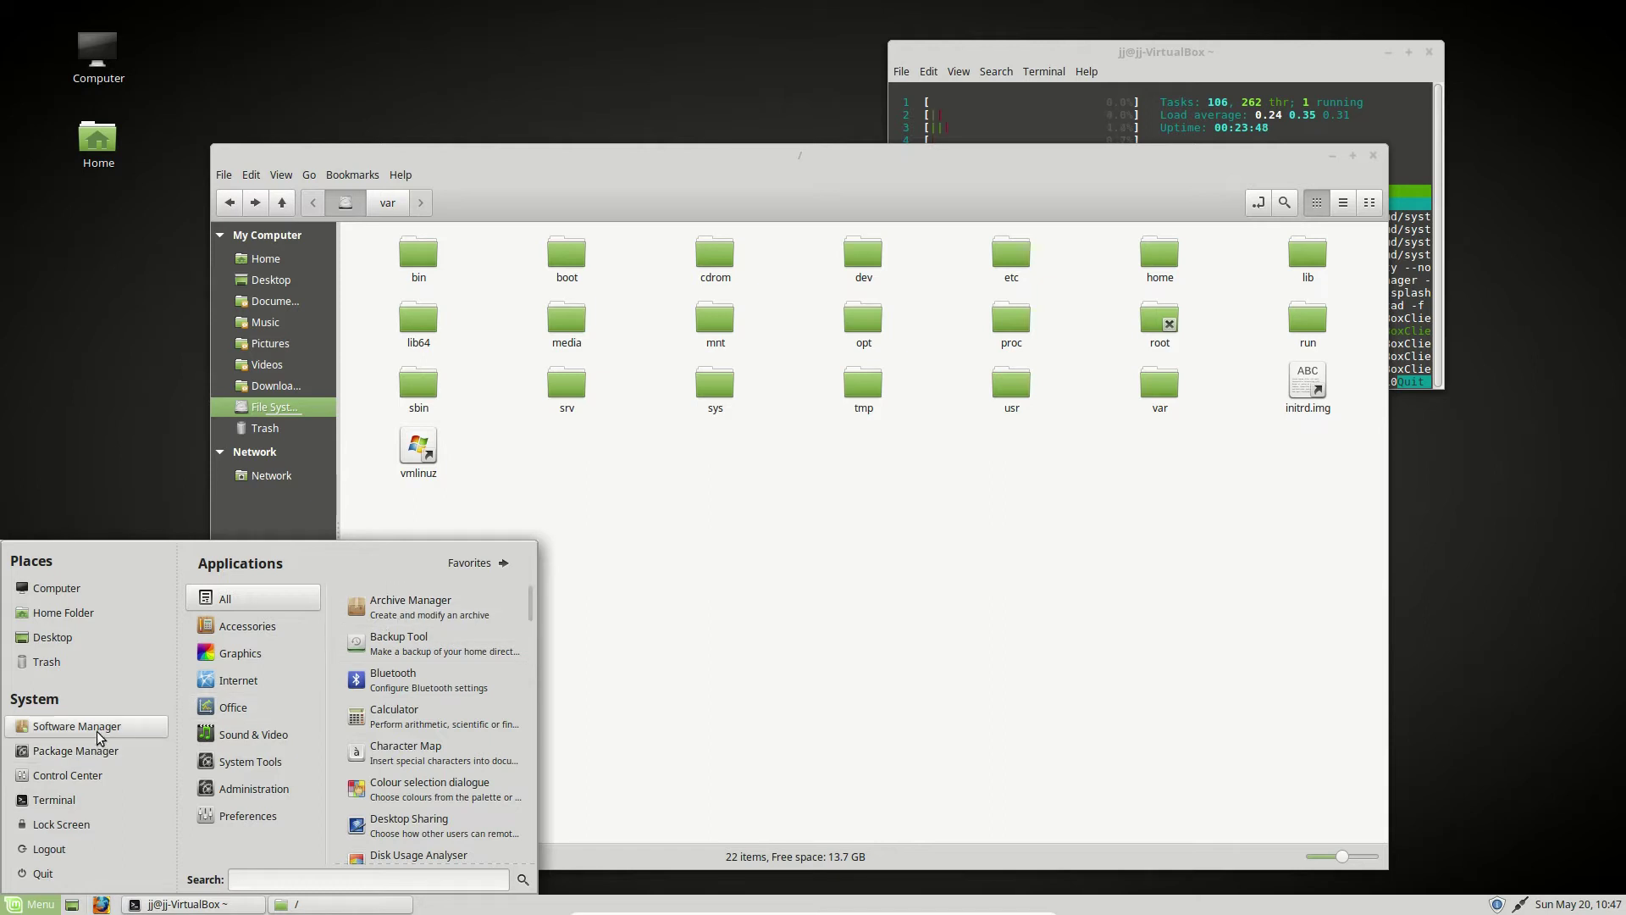
pyautogui.click(112, 732)
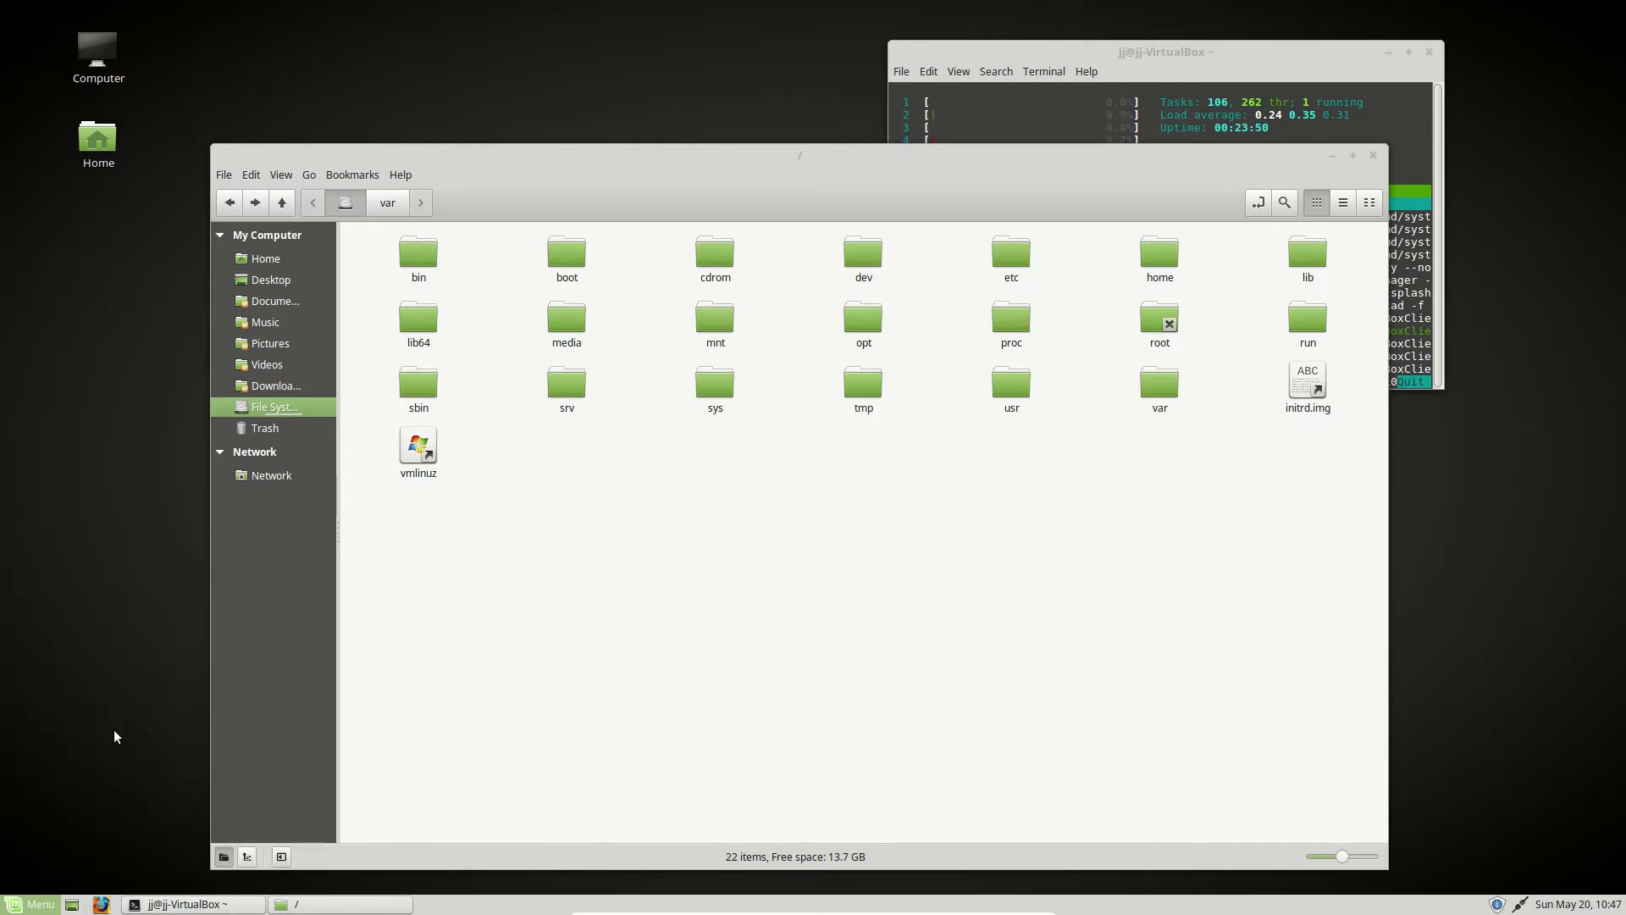
pyautogui.click(47, 903)
pyautogui.click(92, 747)
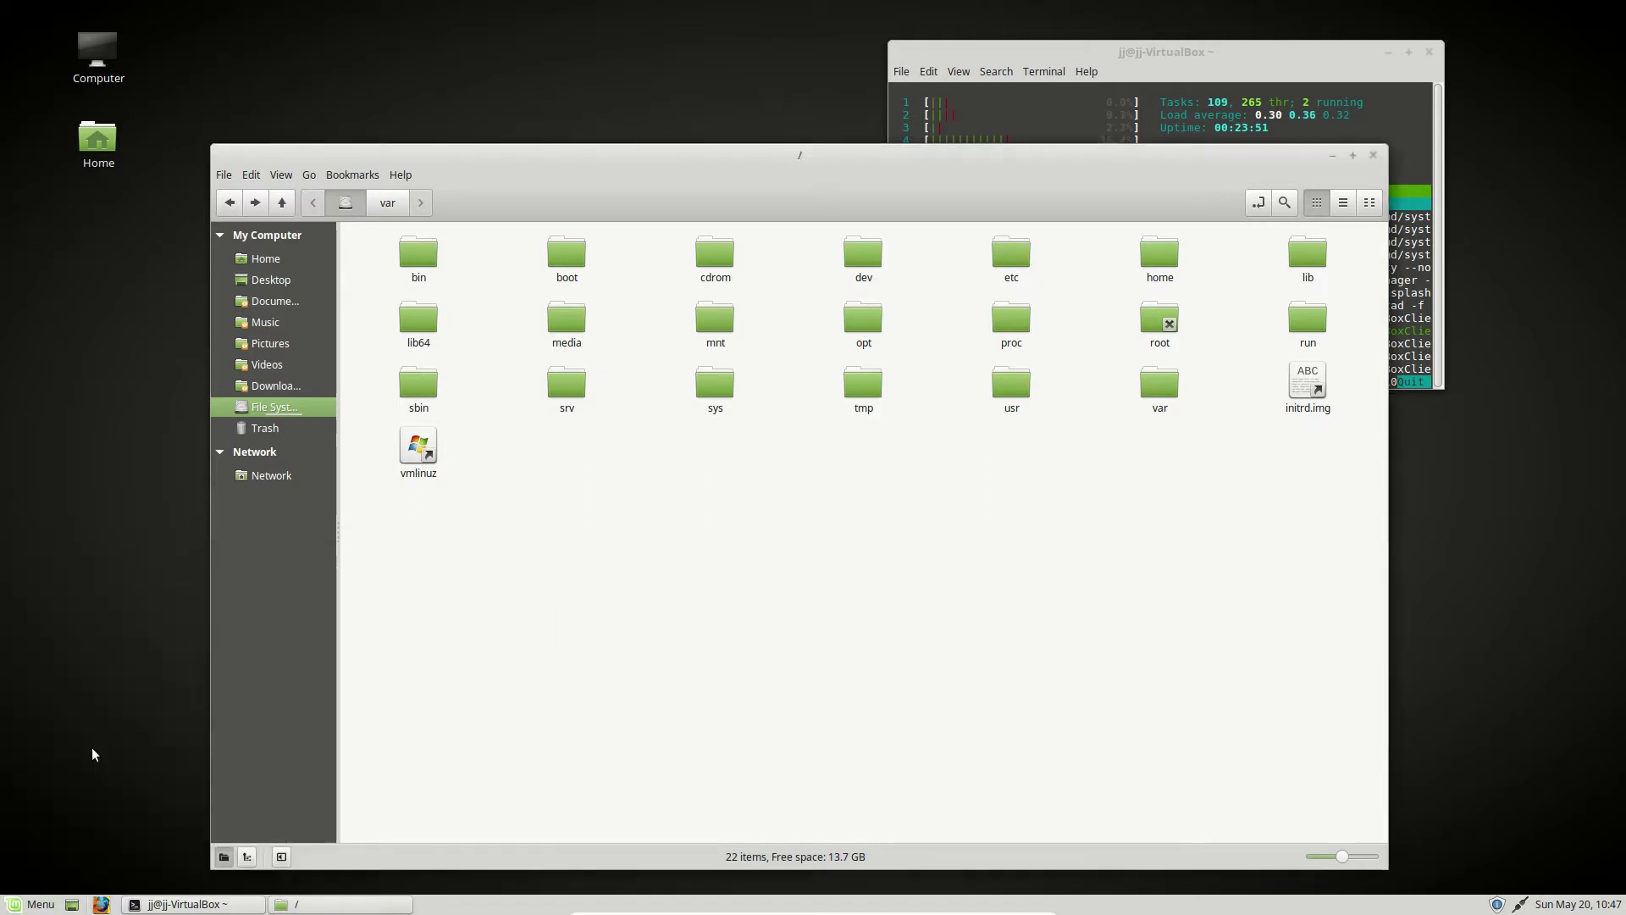
pyautogui.write('password')
pyautogui.press('Return')
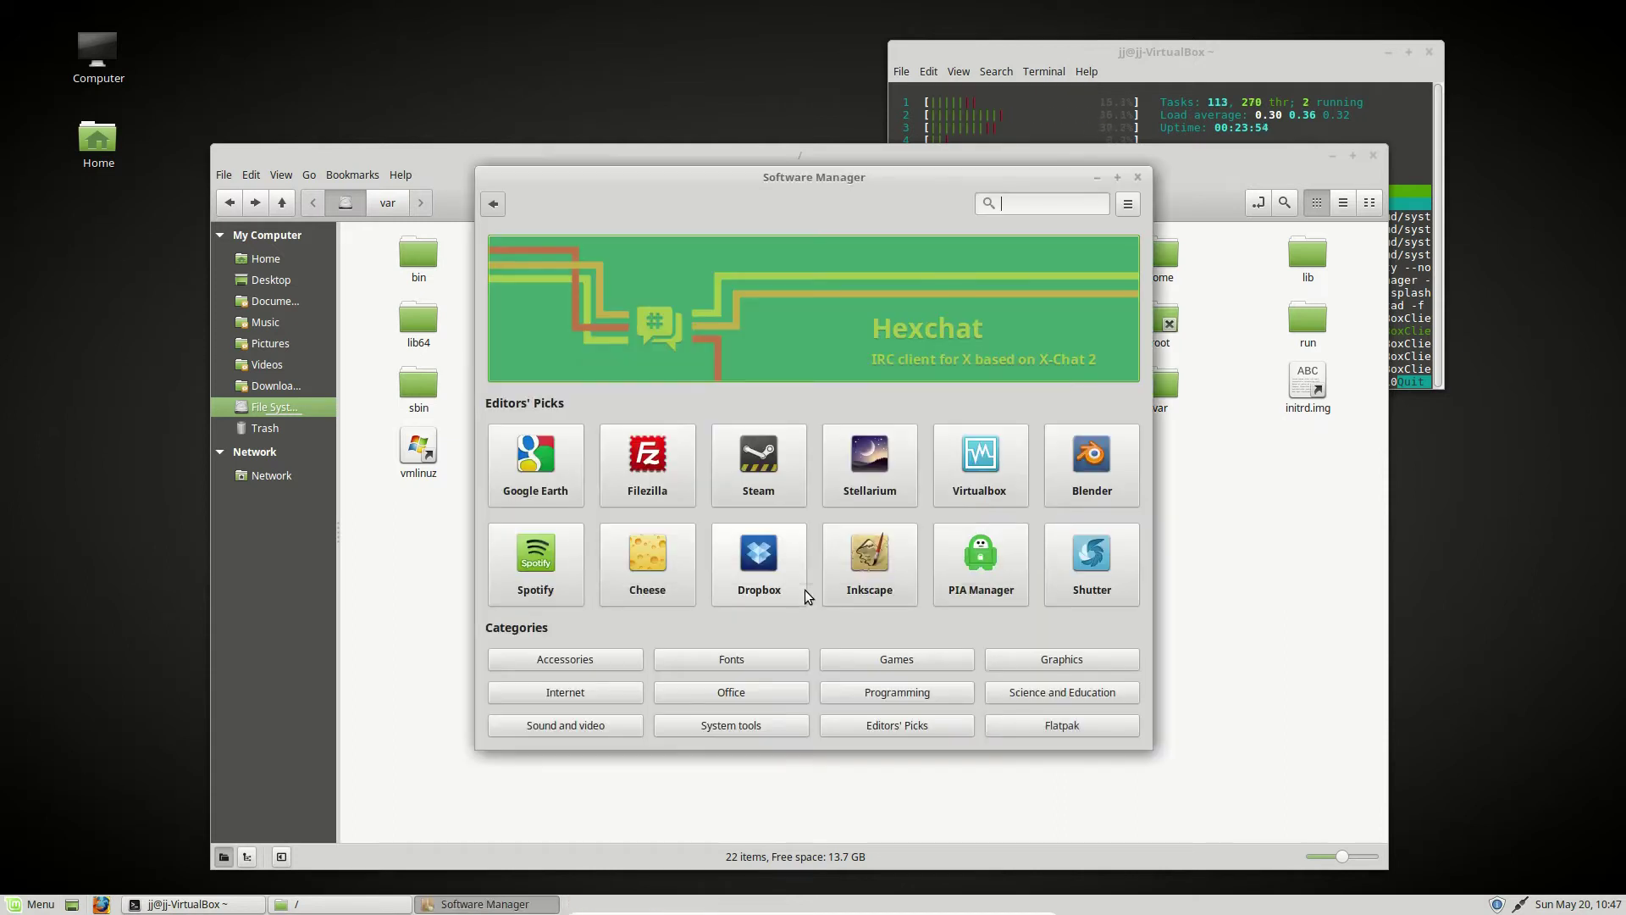
pyautogui.moveTo(829, 196)
pyautogui.mouseDown()
pyautogui.moveTo(1073, 211)
pyautogui.moveTo(797, 202)
pyautogui.mouseUp()
pyautogui.click(1021, 208)
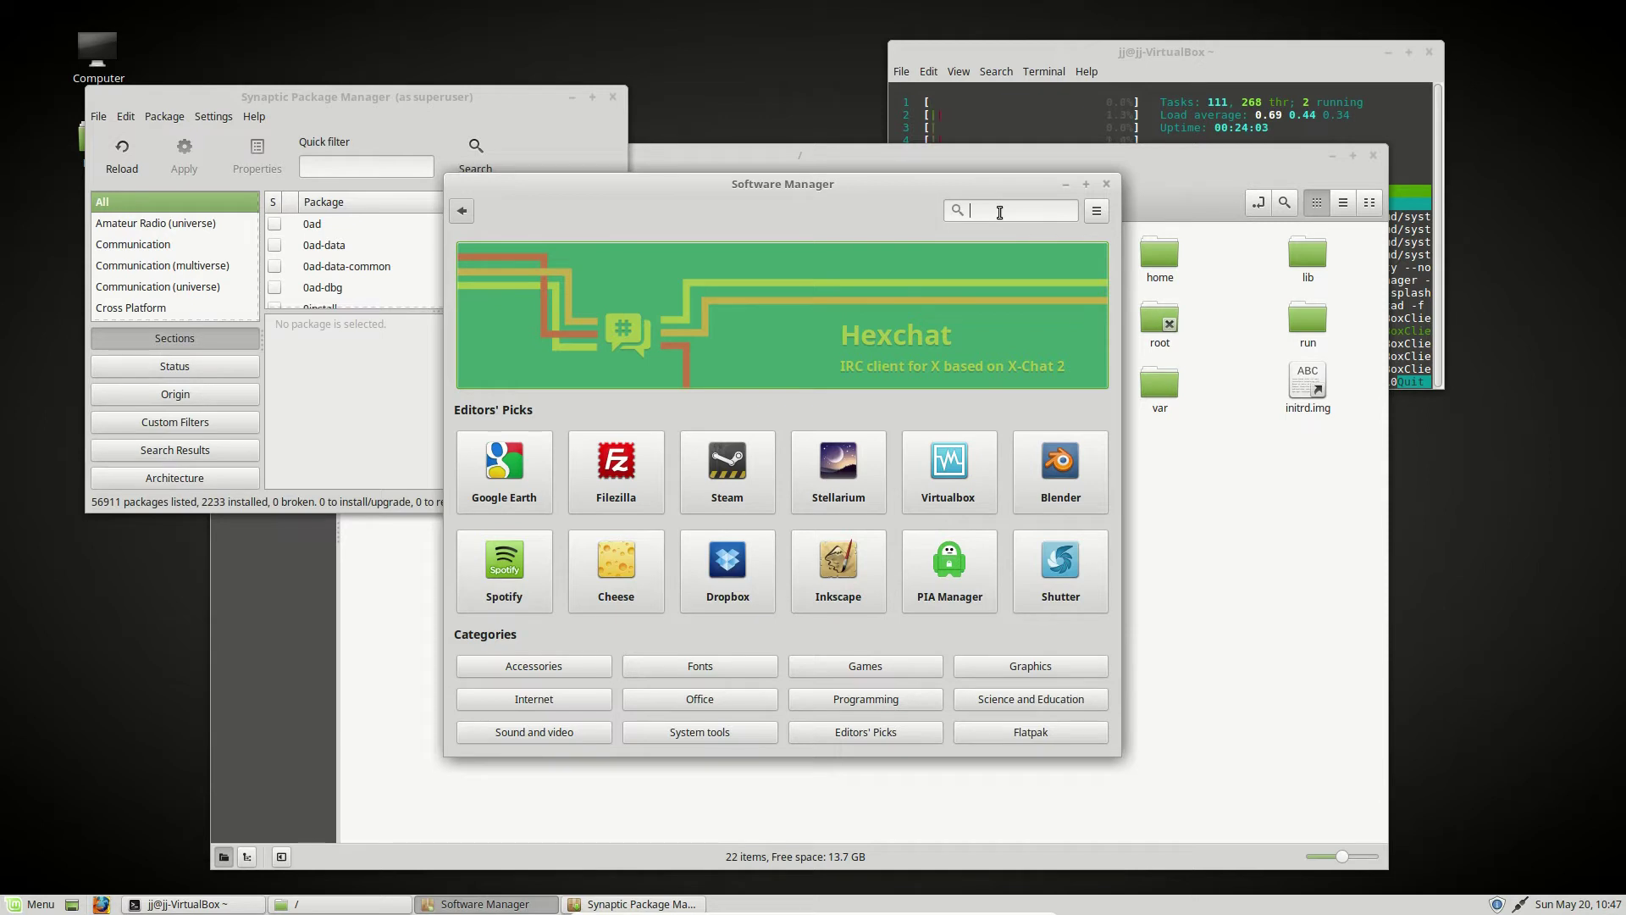
pyautogui.write('kde')
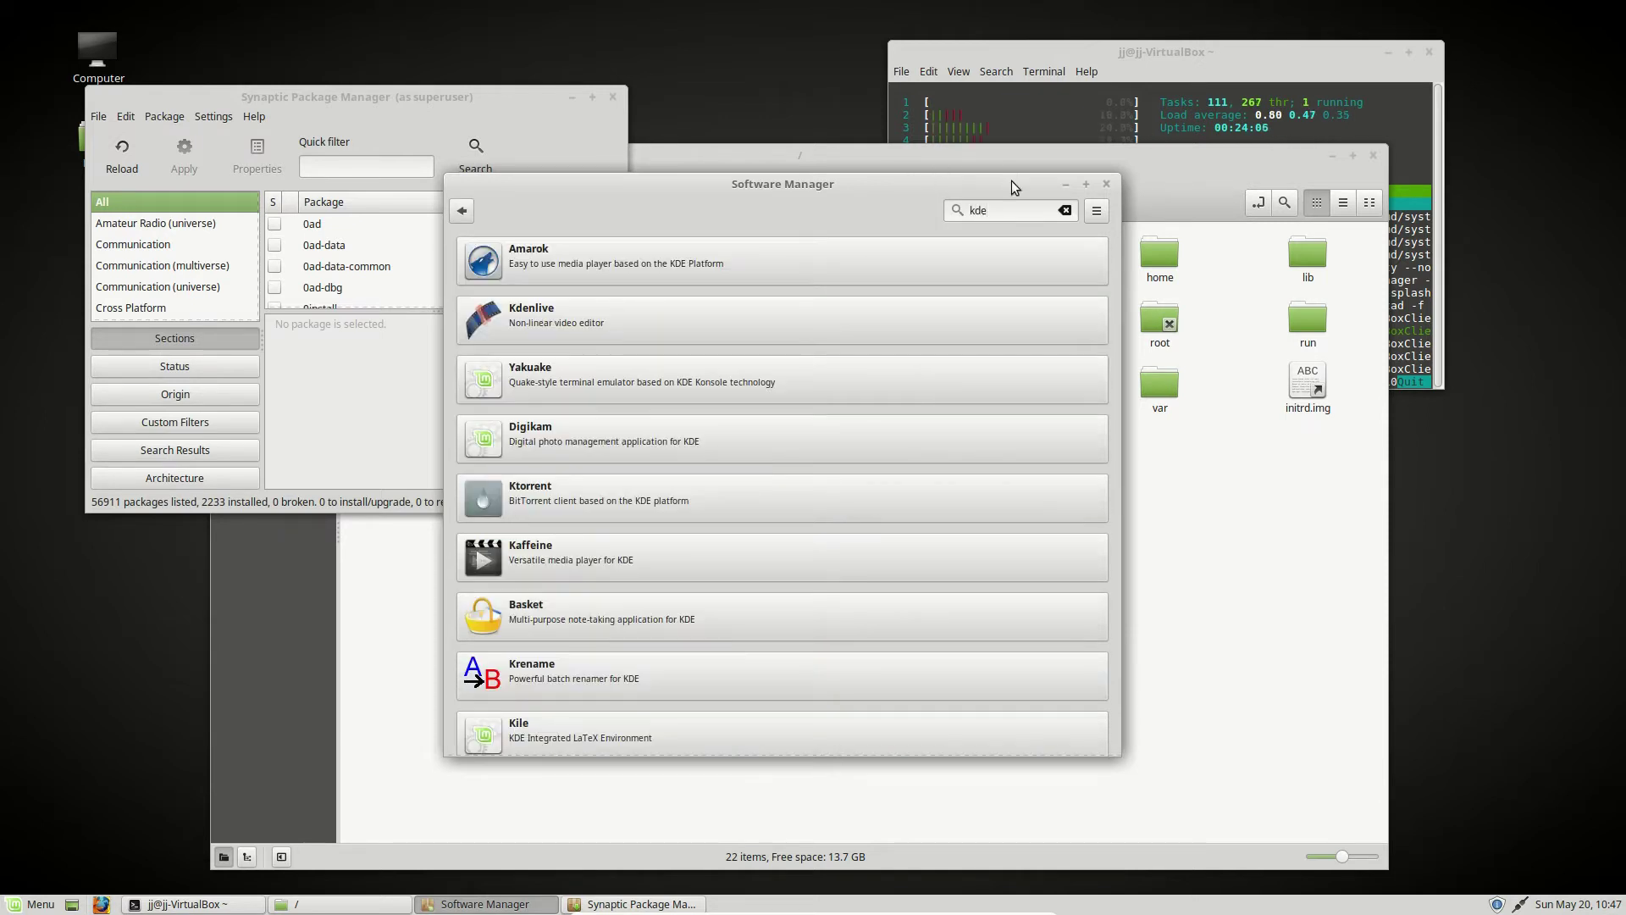
pyautogui.hotkey('ctrl', 'a')
pyautogui.write('plasma')
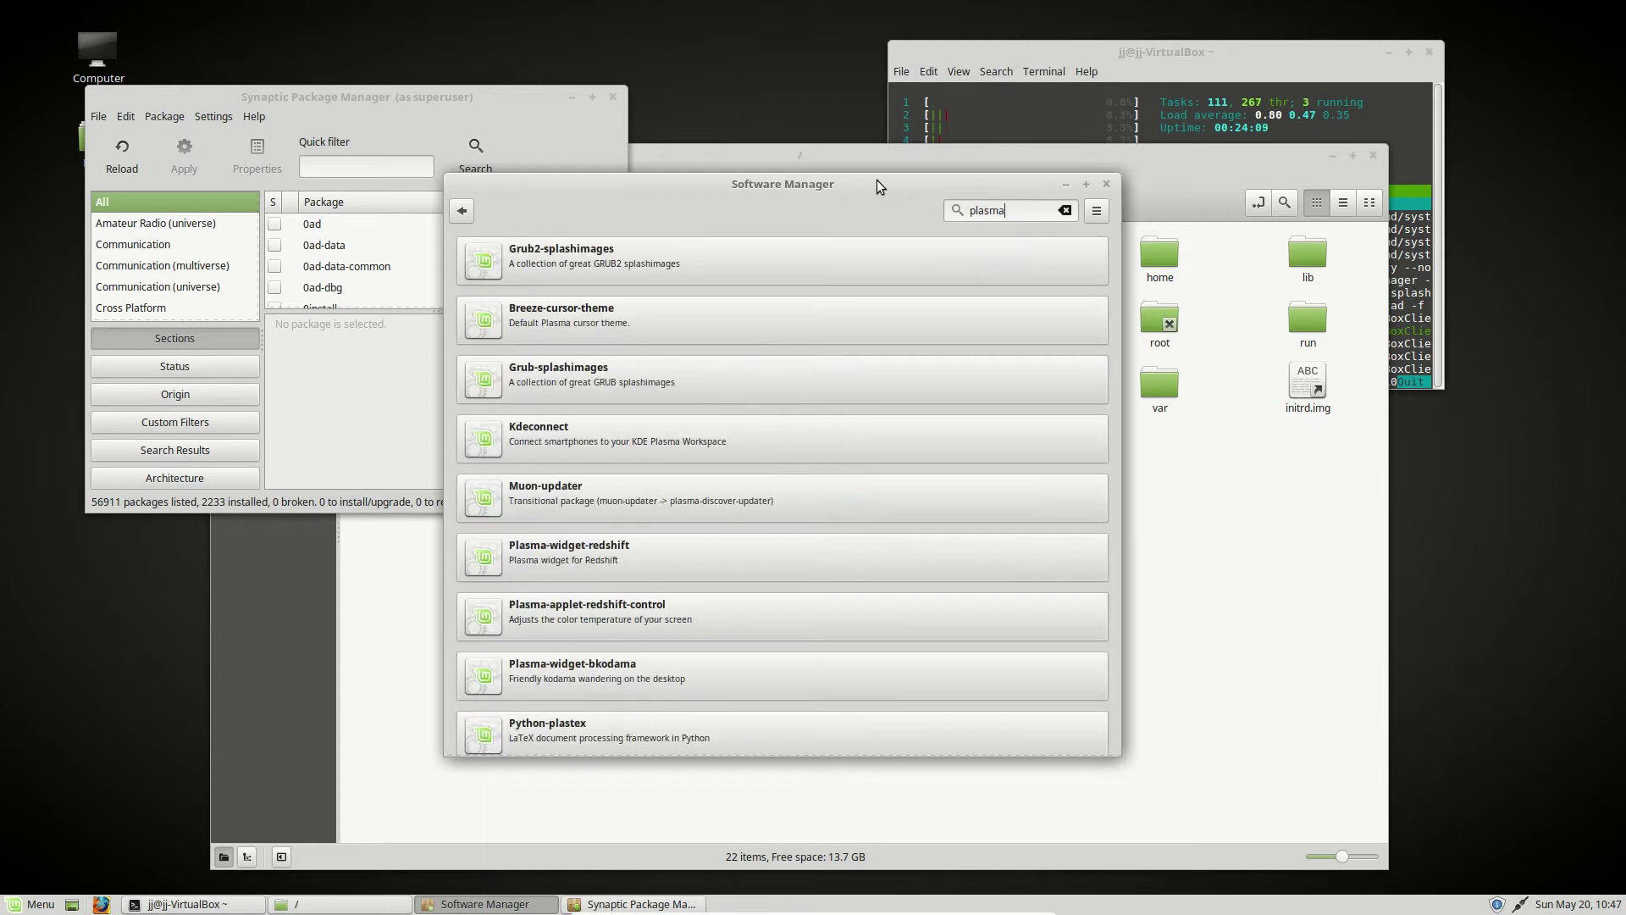
pyautogui.scroll(-3, 820, 403)
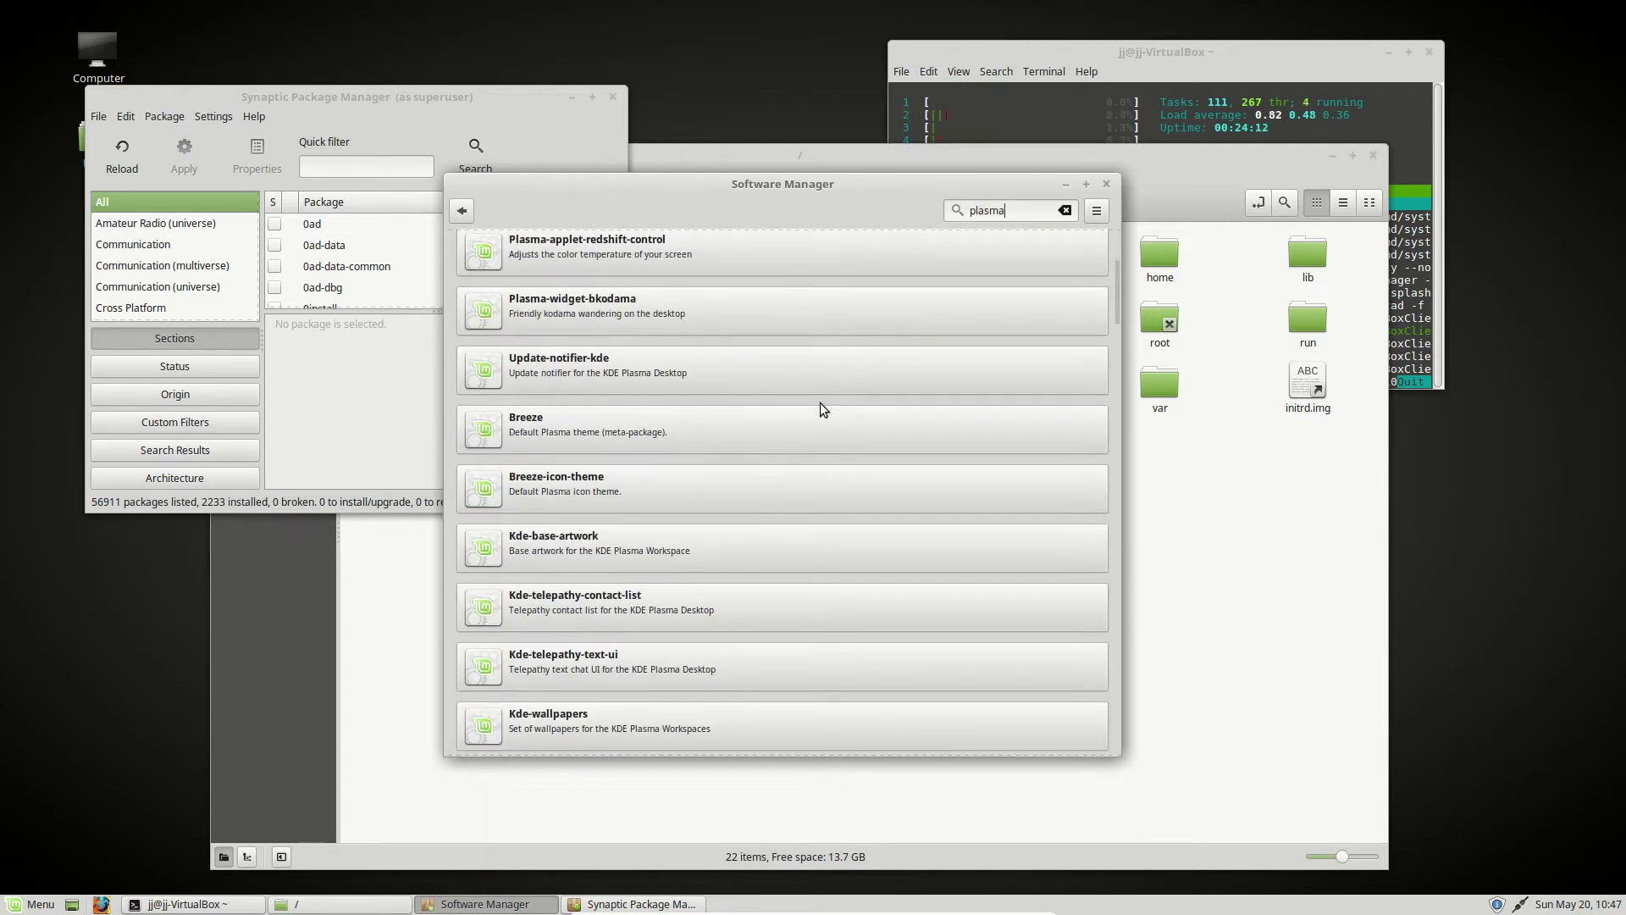
pyautogui.scroll(3, 820, 403)
pyautogui.scroll(-5, 669, 469)
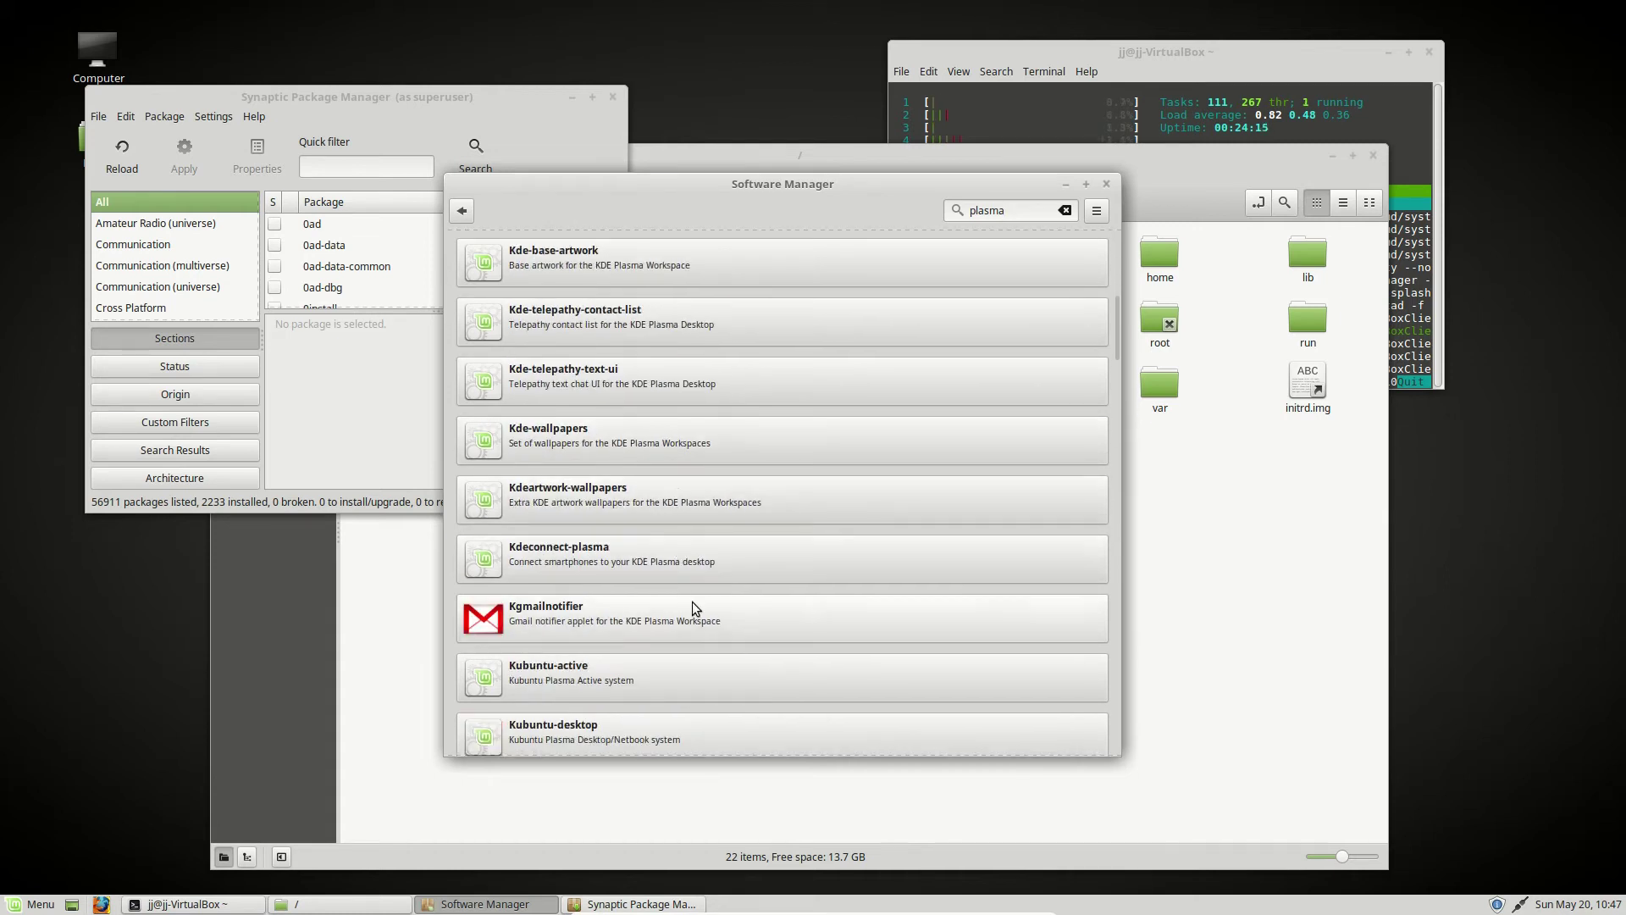
pyautogui.doubleClick(1008, 209)
pyautogui.write('gnome')
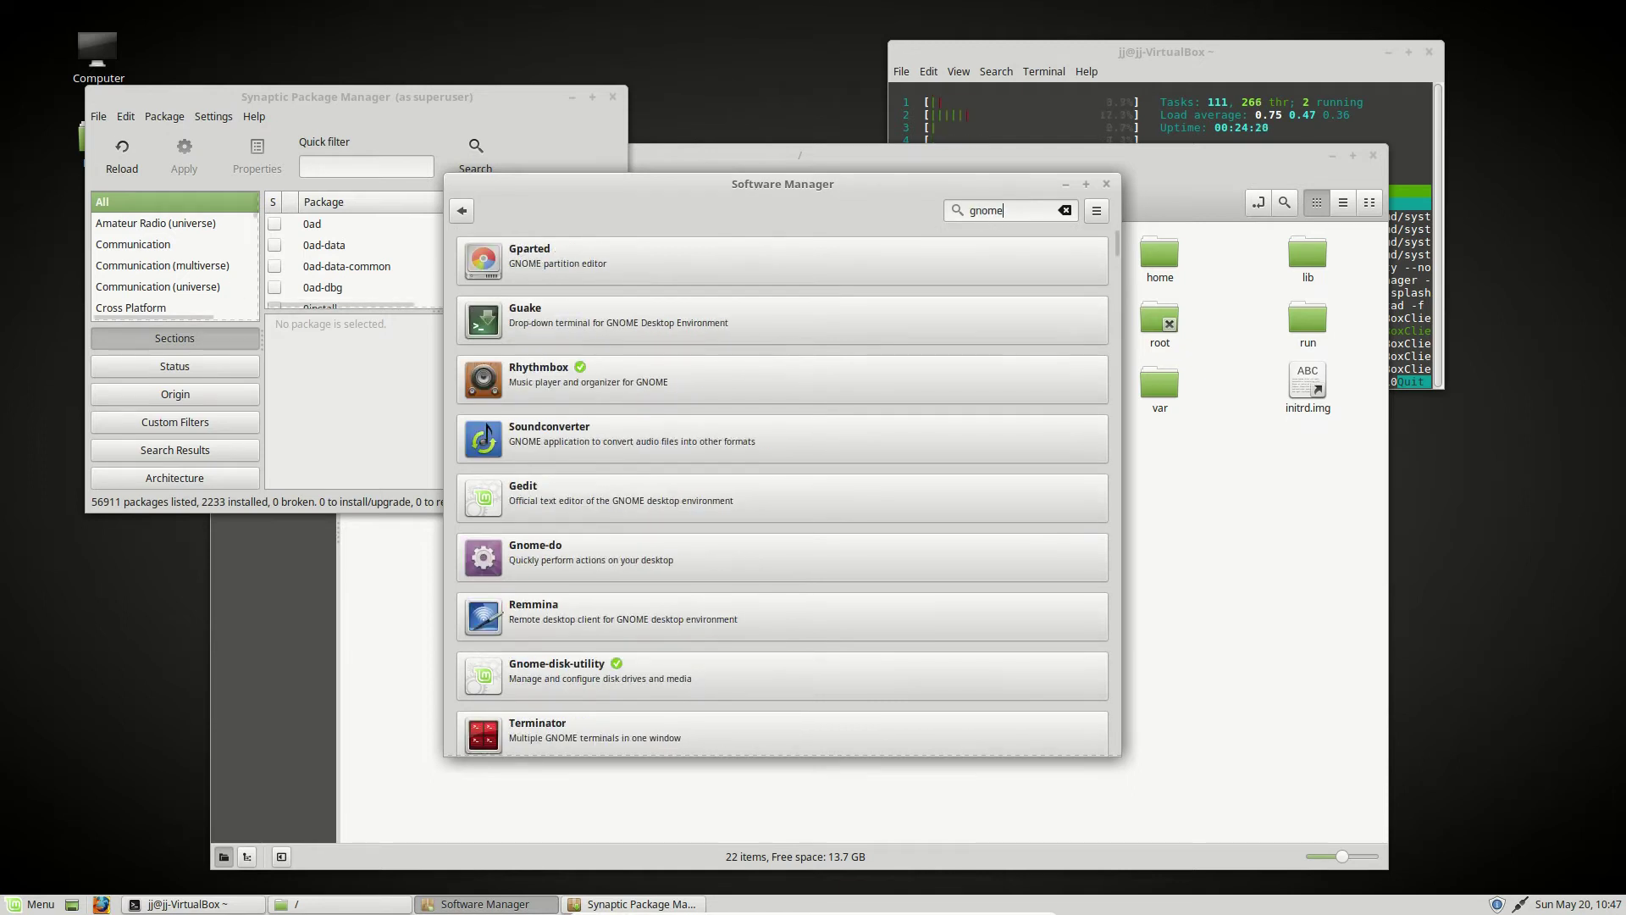
pyautogui.click(57, 904)
pyautogui.click(56, 905)
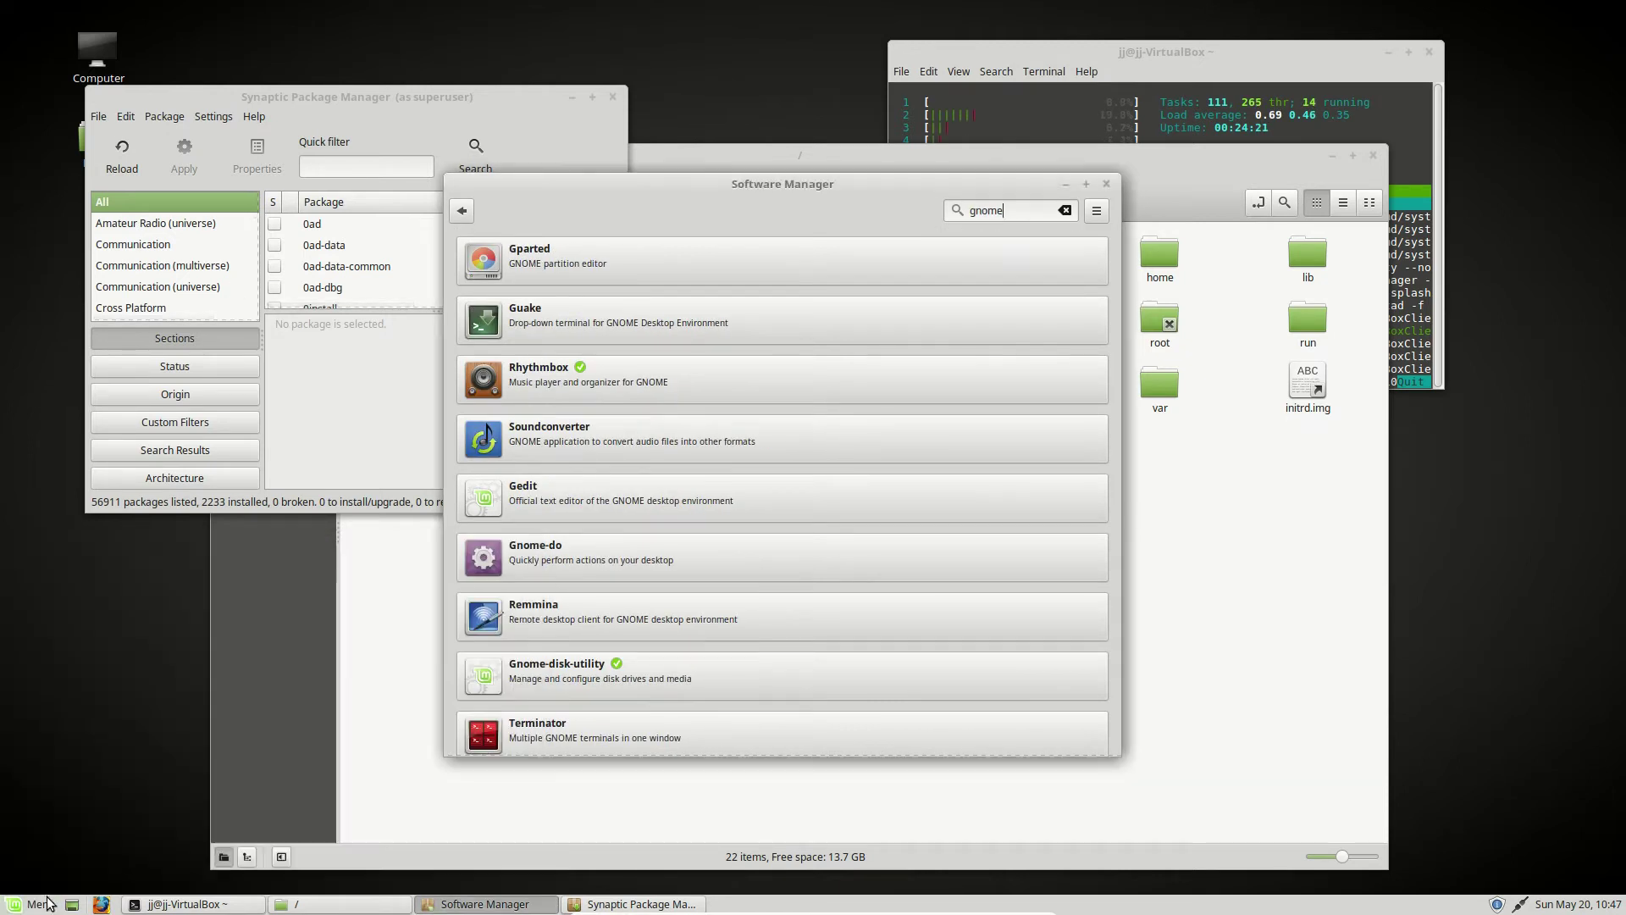
pyautogui.scroll(-15, 683, 599)
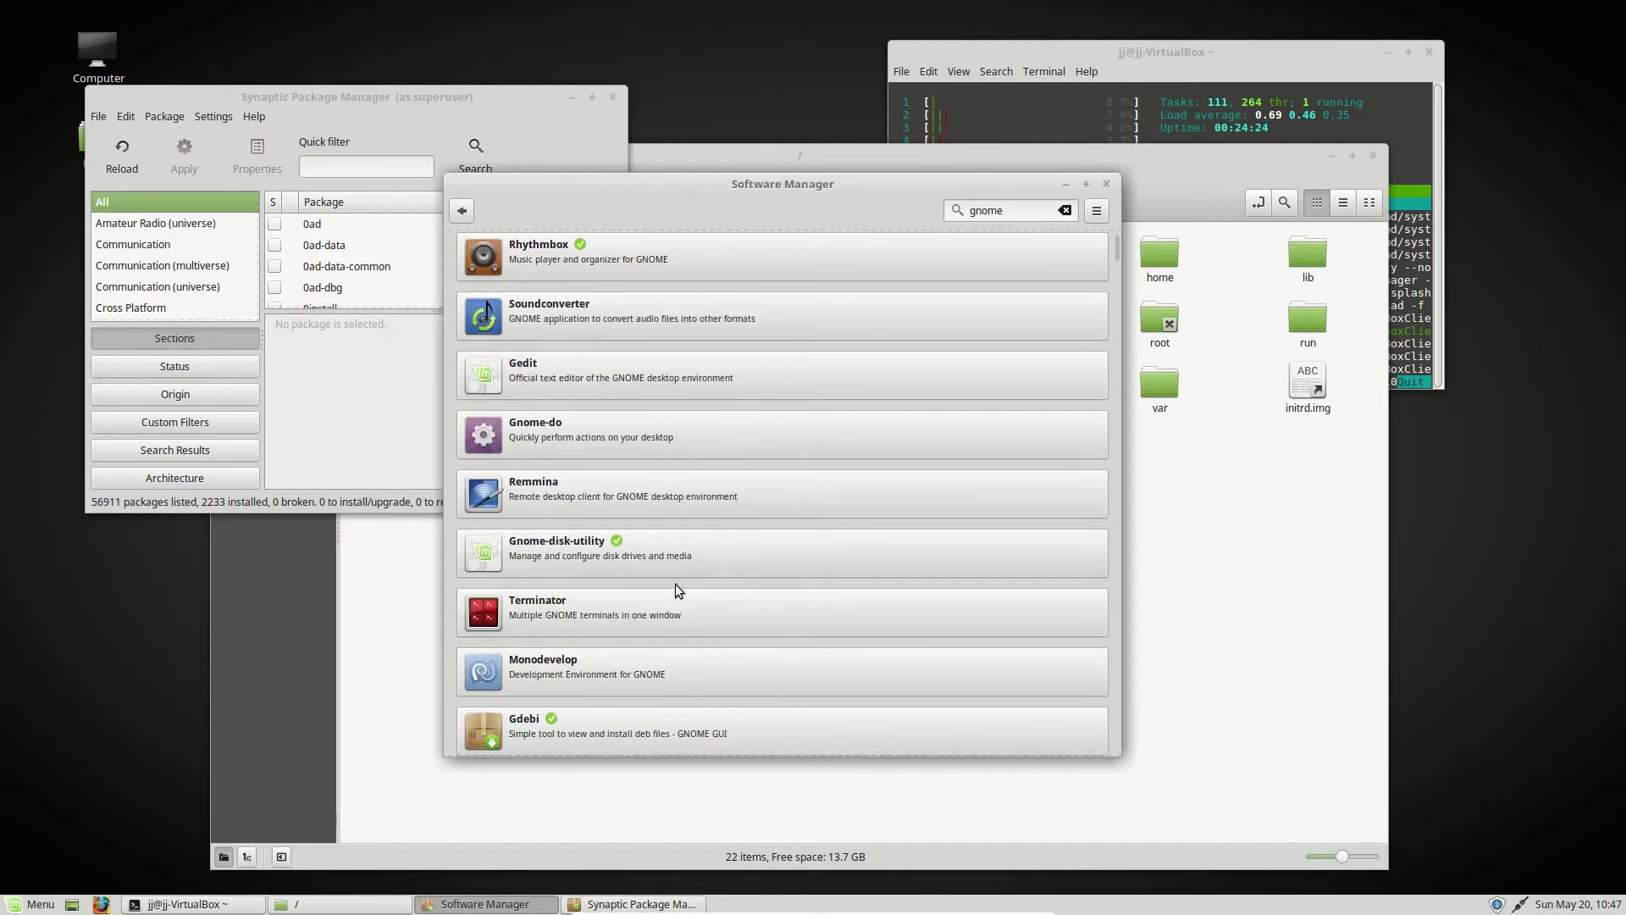
pyautogui.scroll(-15, 683, 600)
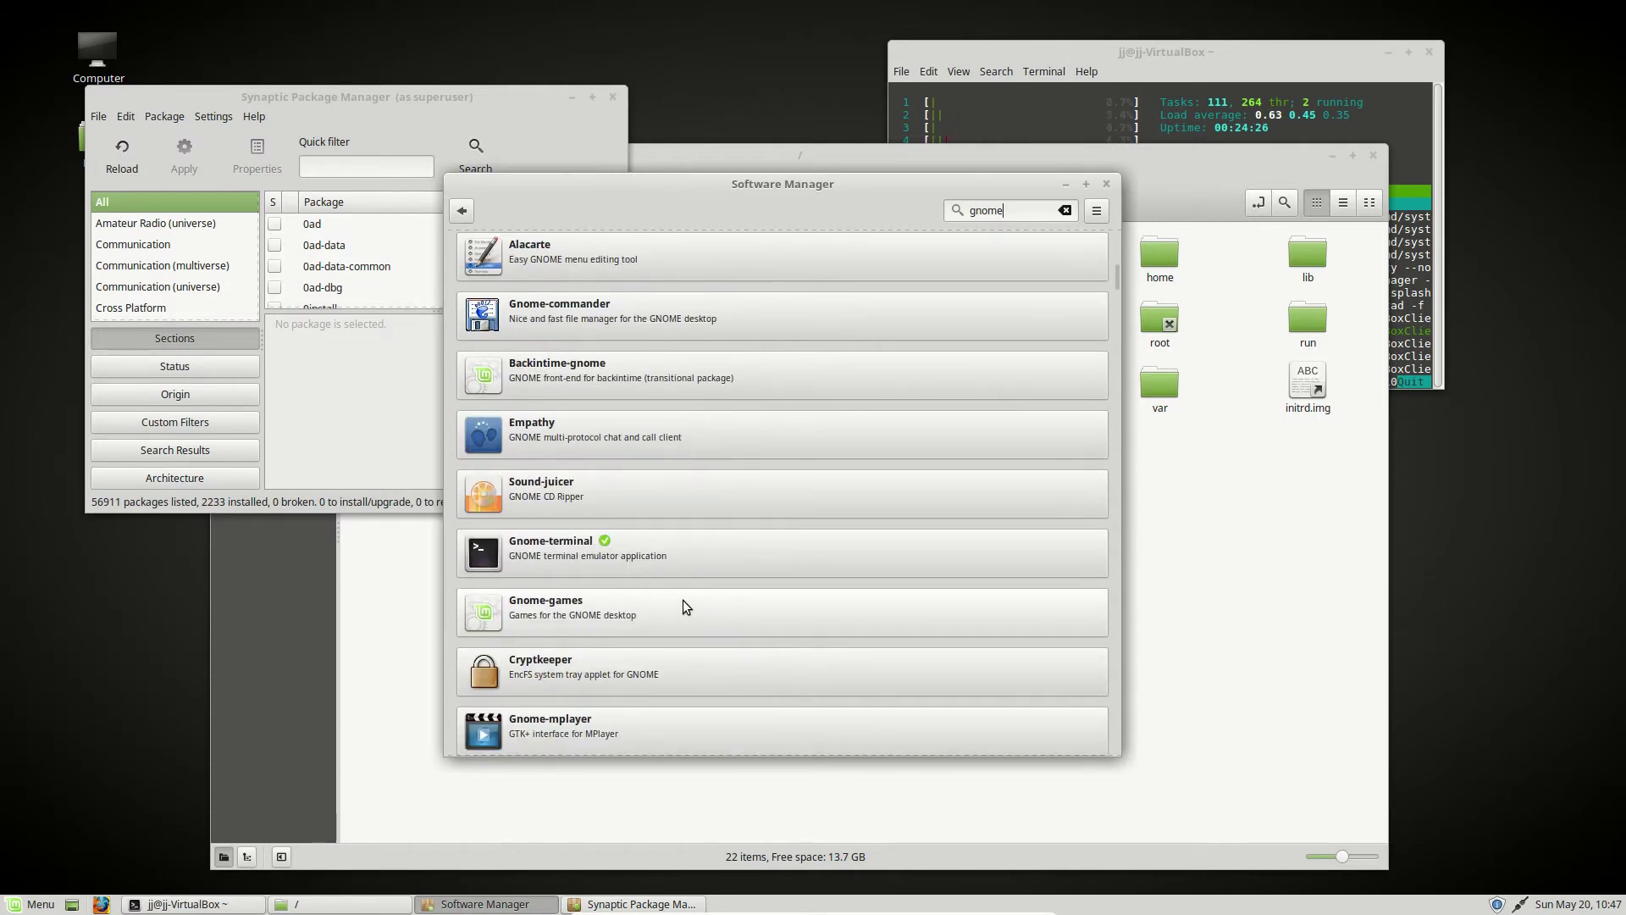
pyautogui.click(1106, 184)
pyautogui.click(825, 667)
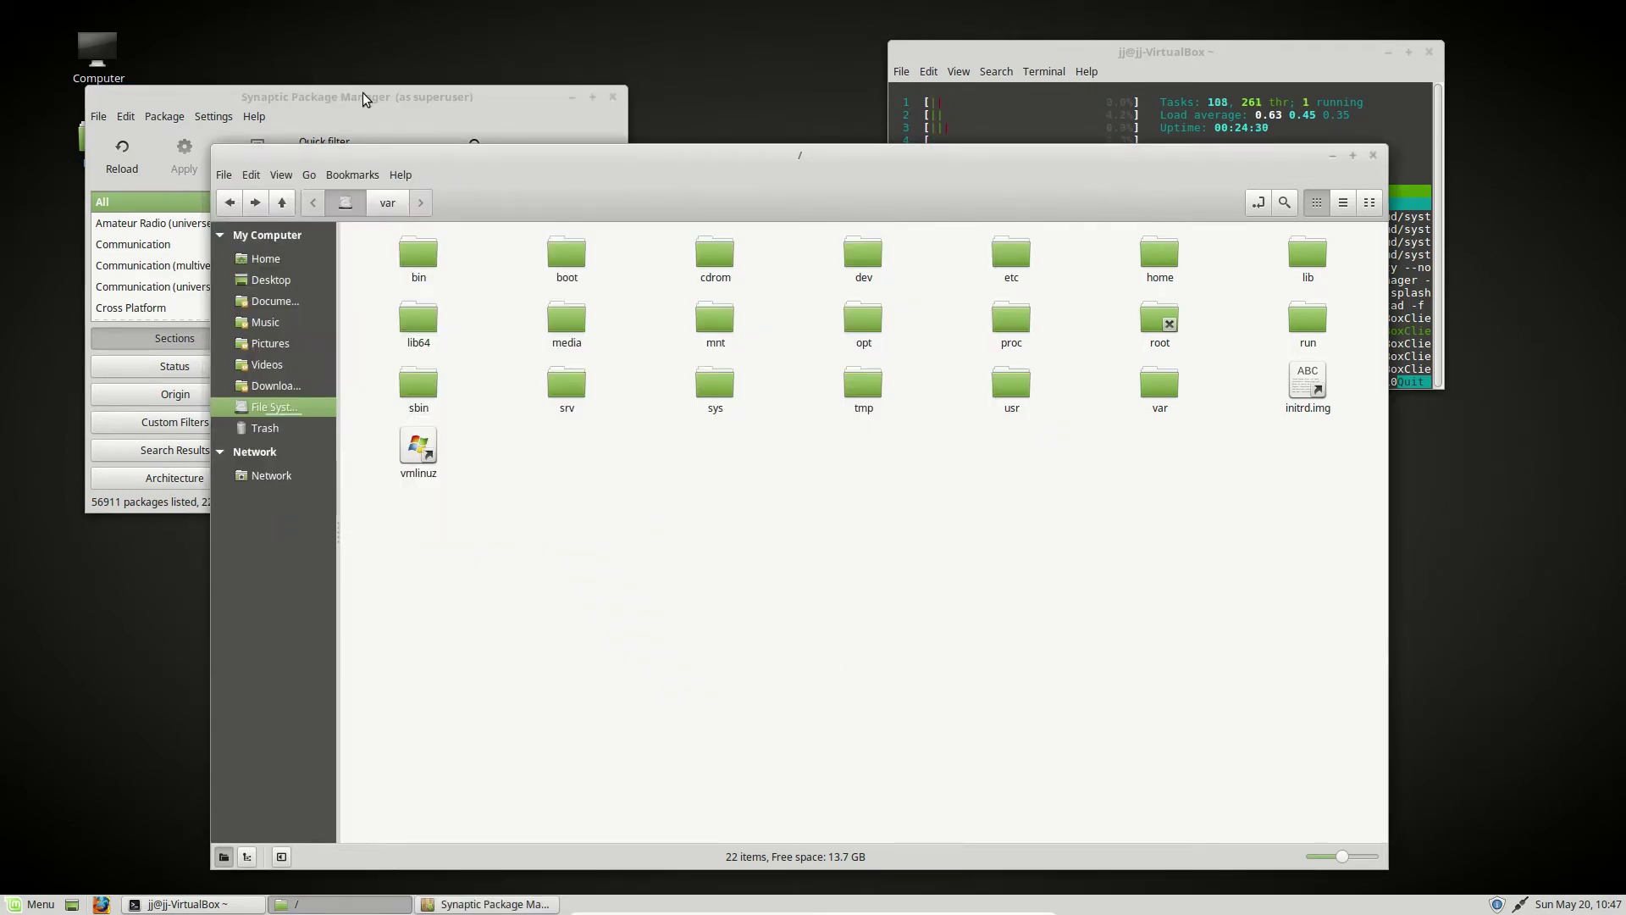
pyautogui.click(410, 97)
pyautogui.moveTo(410, 98); pyautogui.dragTo(492, 154)
pyautogui.click(273, 282)
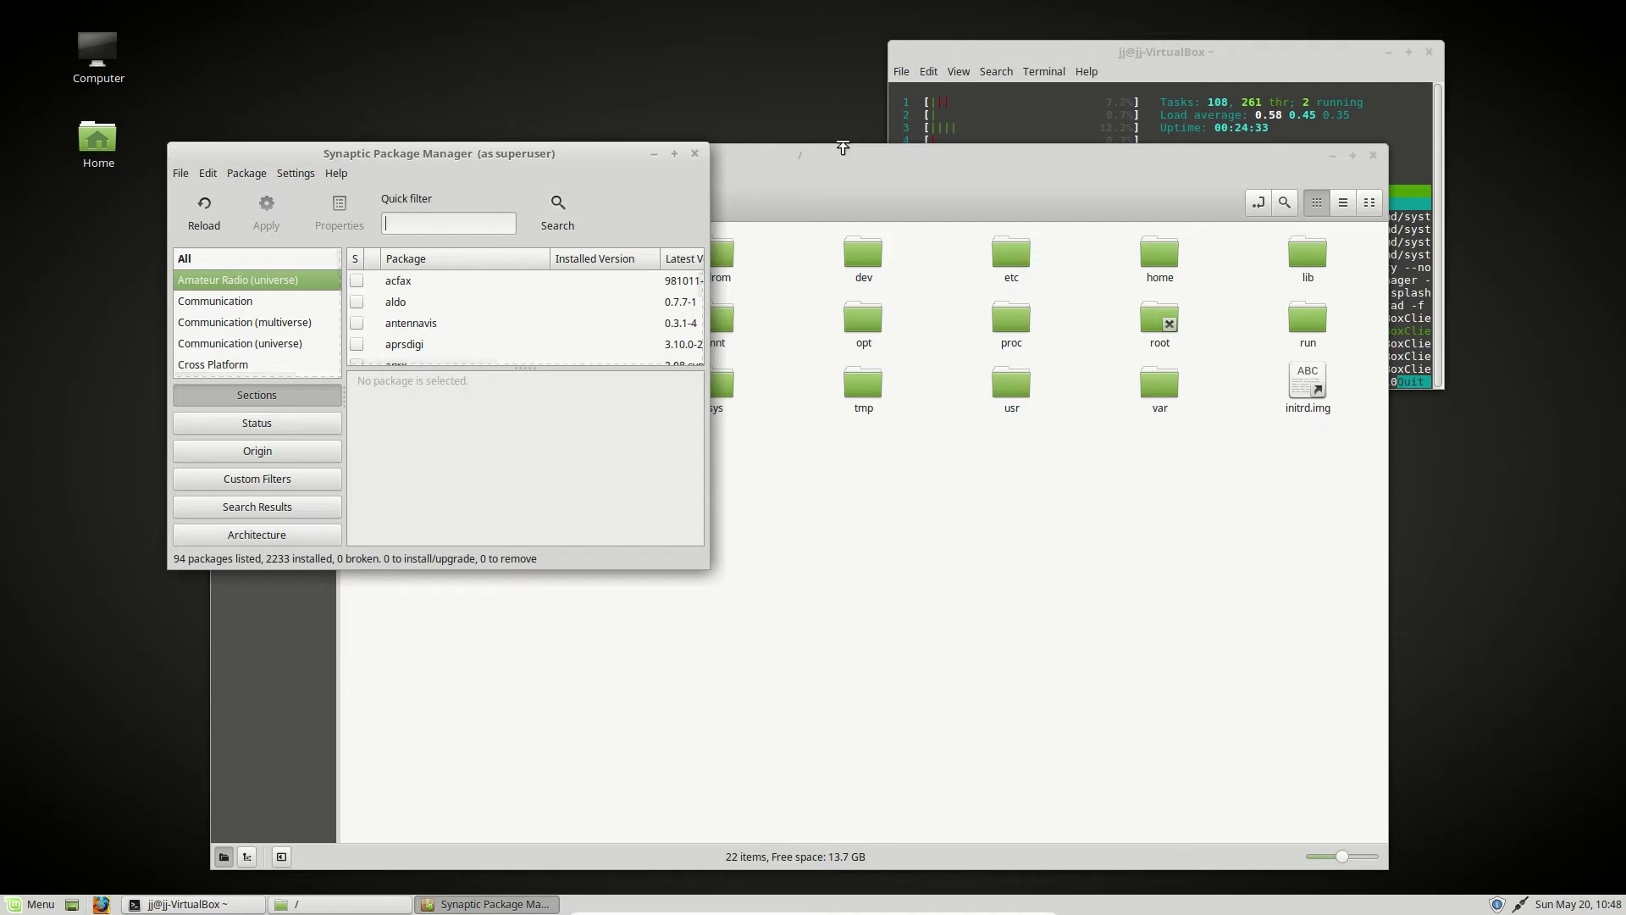
pyautogui.click(695, 155)
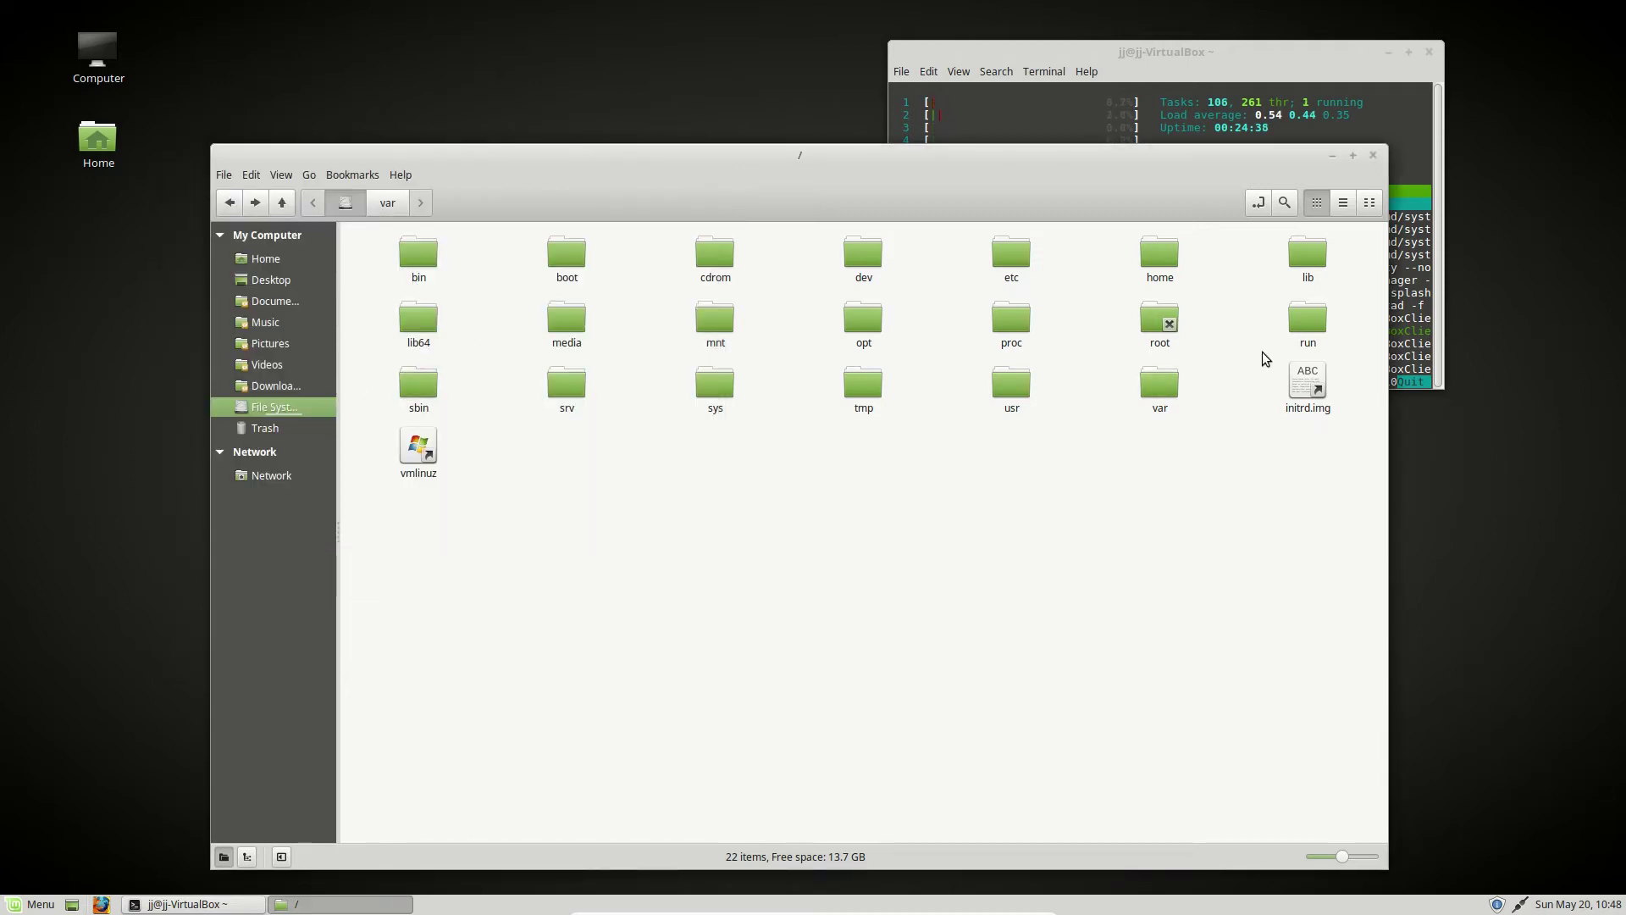
# - Open tmp and permanently delete its mintUpdate folder
pyautogui.doubleClick(863, 383)
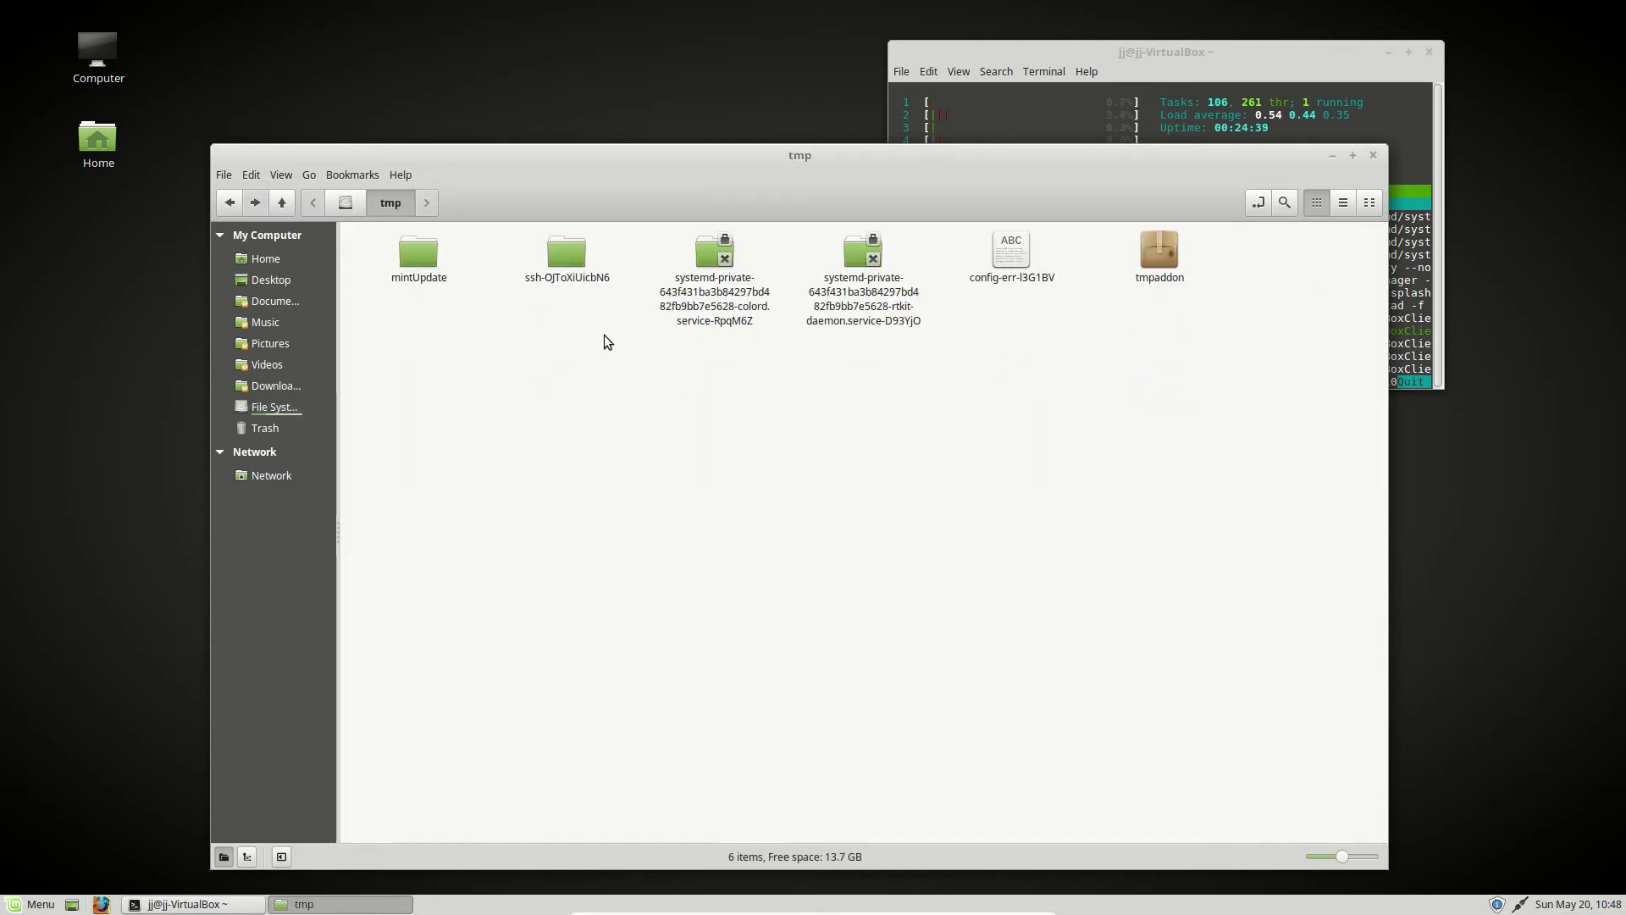
pyautogui.moveTo(1223, 401); pyautogui.dragTo(251, 77)
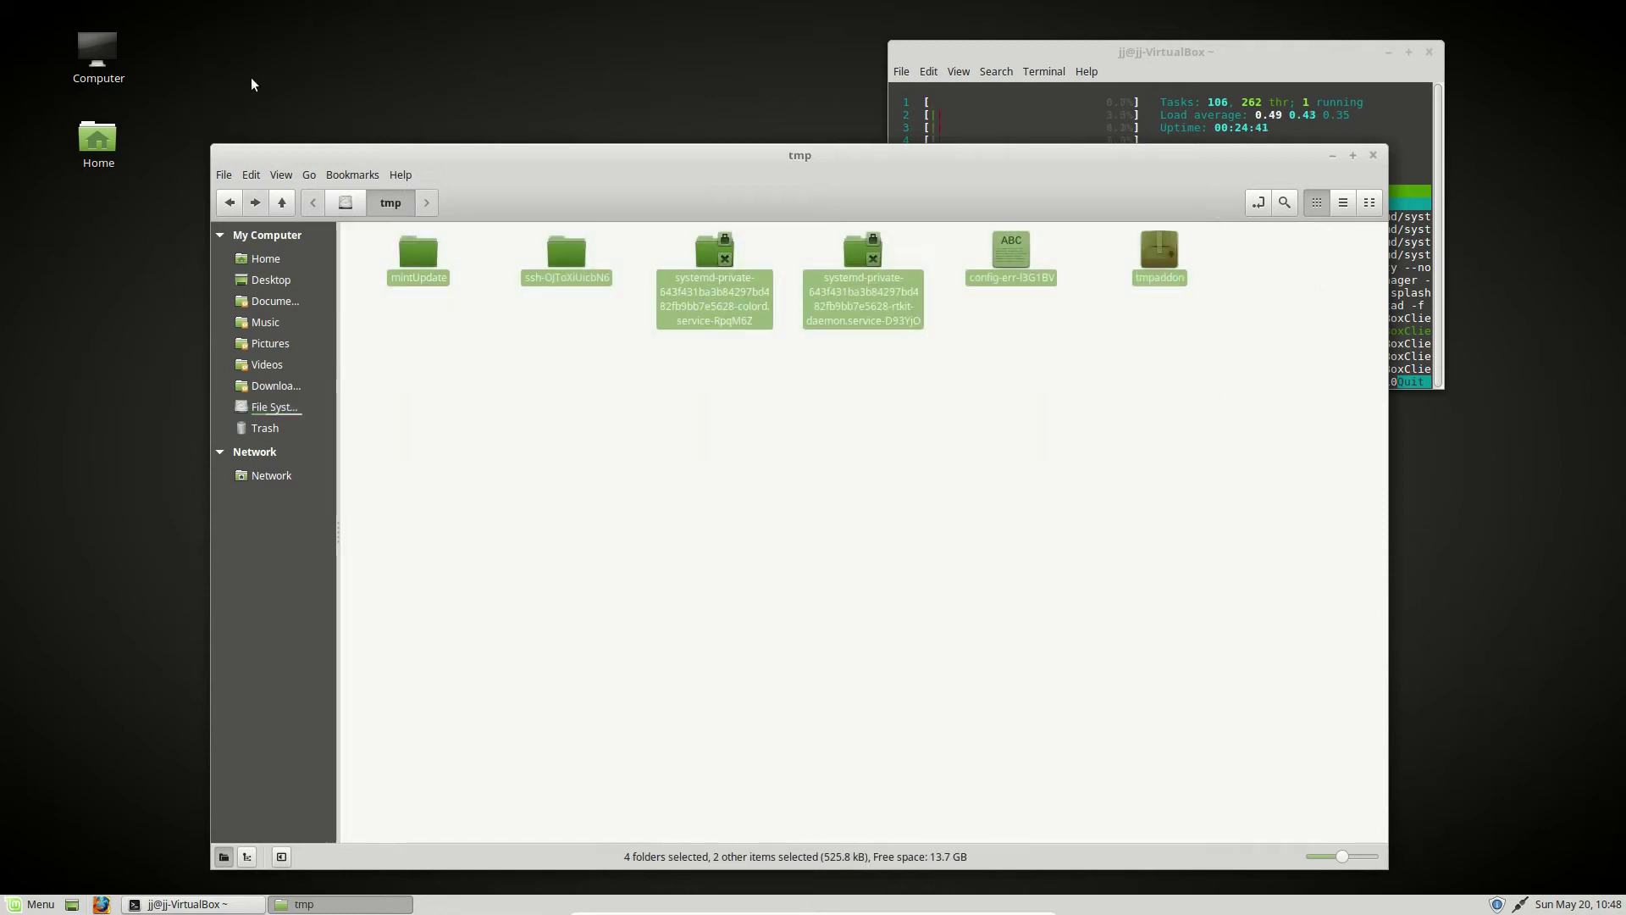
pyautogui.click(526, 486)
pyautogui.rightClick(432, 255)
pyautogui.click(476, 539)
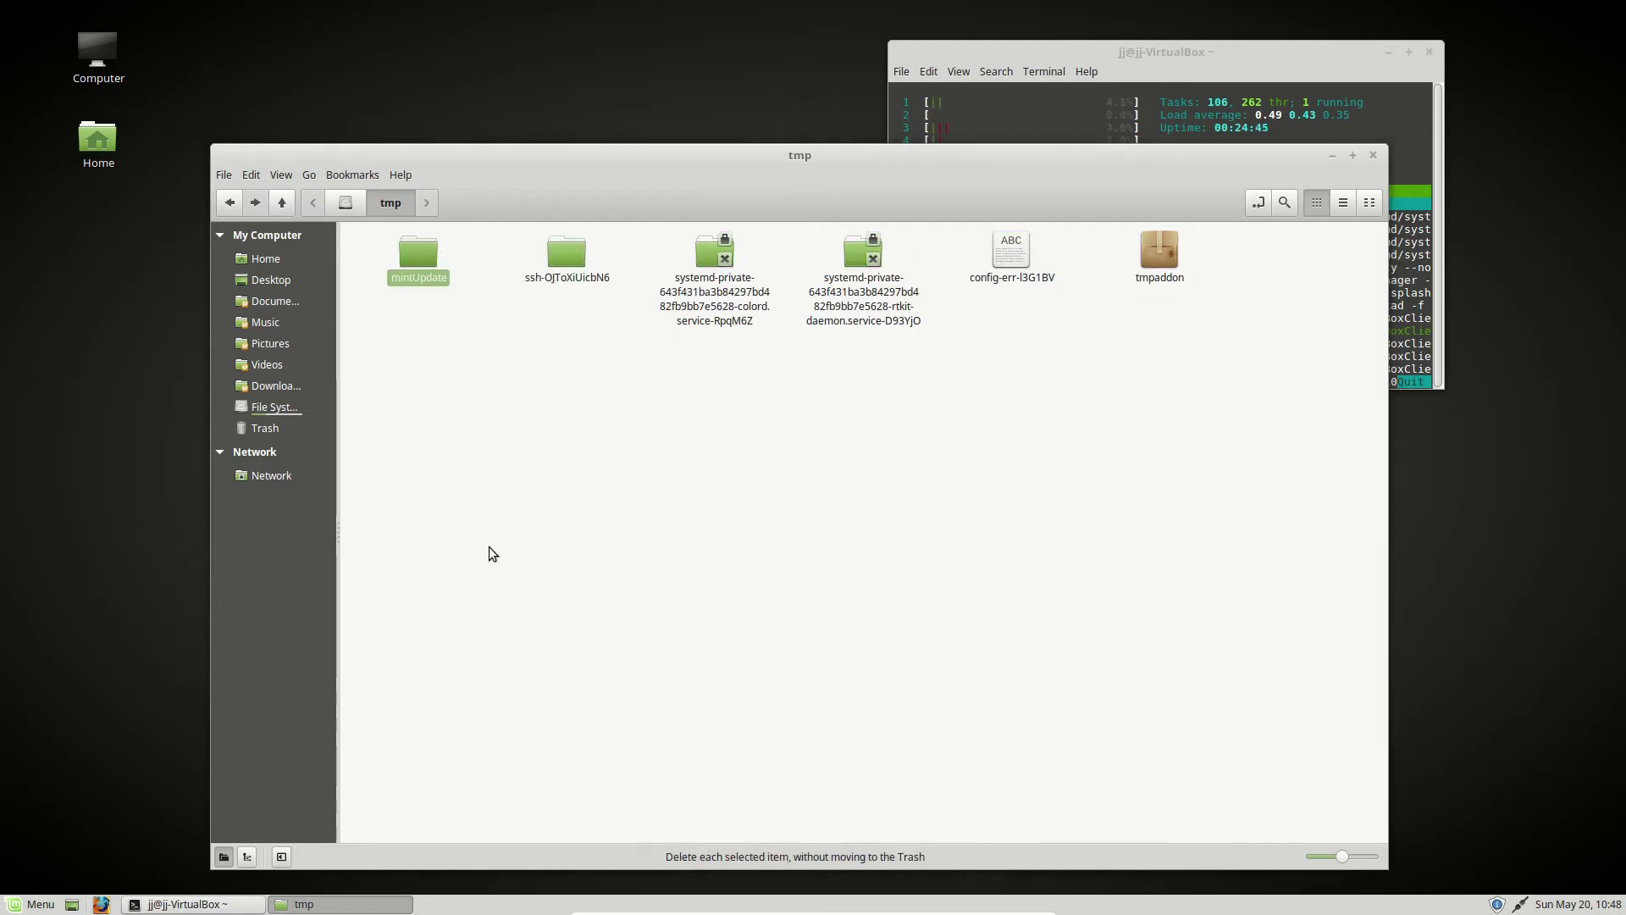
pyautogui.click(935, 577)
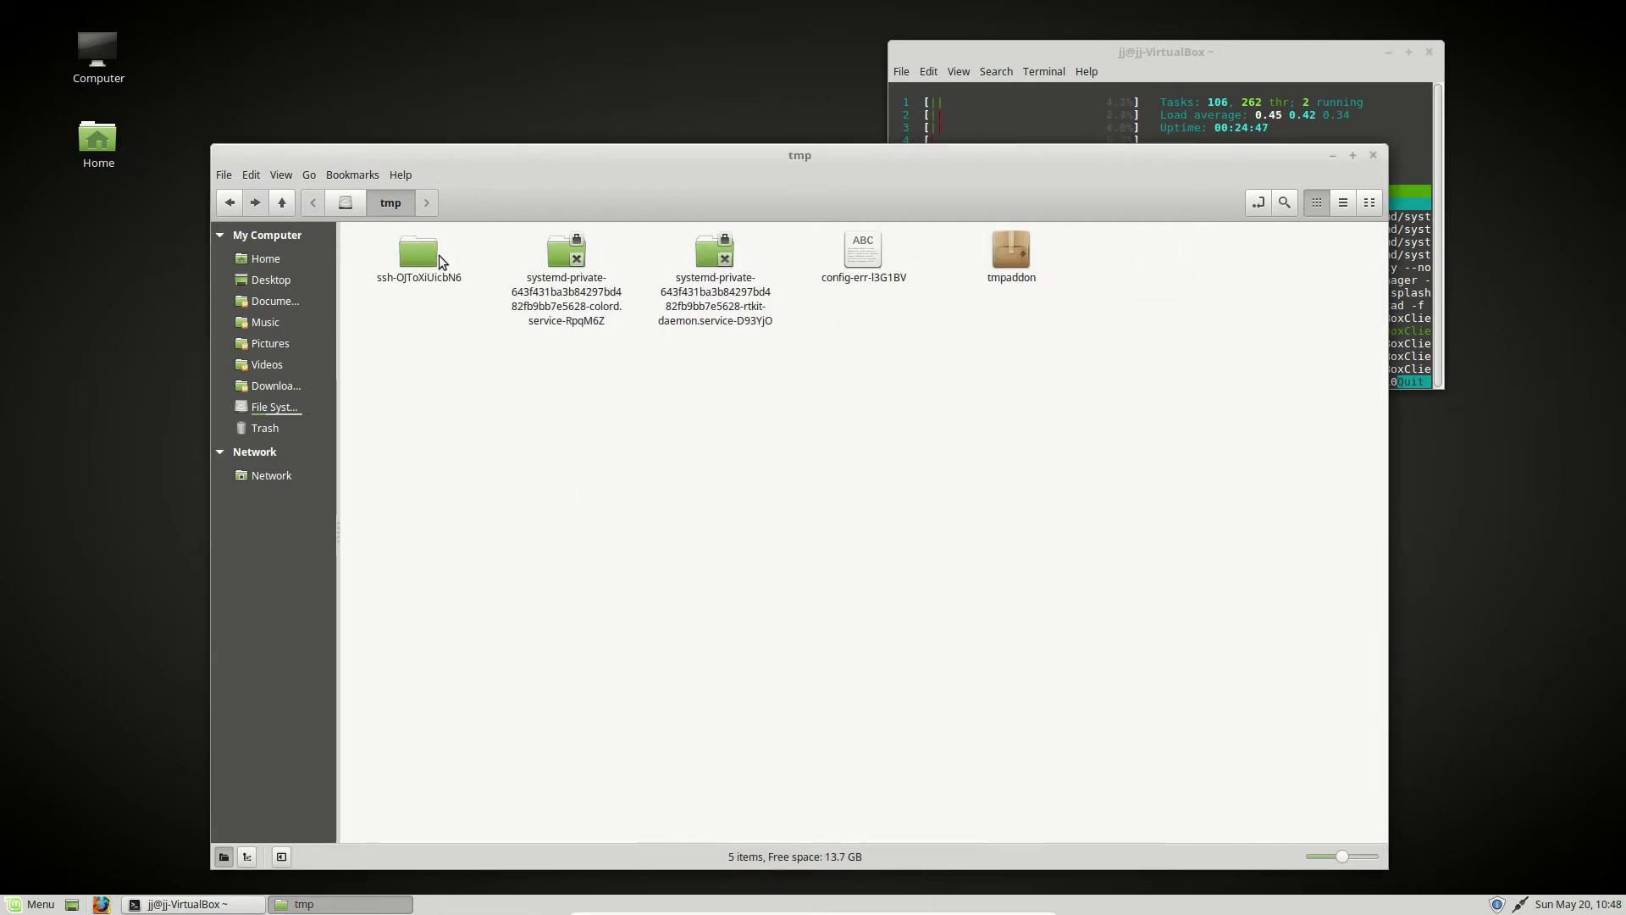
# - Permanently delete the ssh-OJToXiUicbN6 folder, leaving 4 items in tmp
pyautogui.rightClick(436, 255)
pyautogui.press('Escape')
pyautogui.rightClick(429, 259)
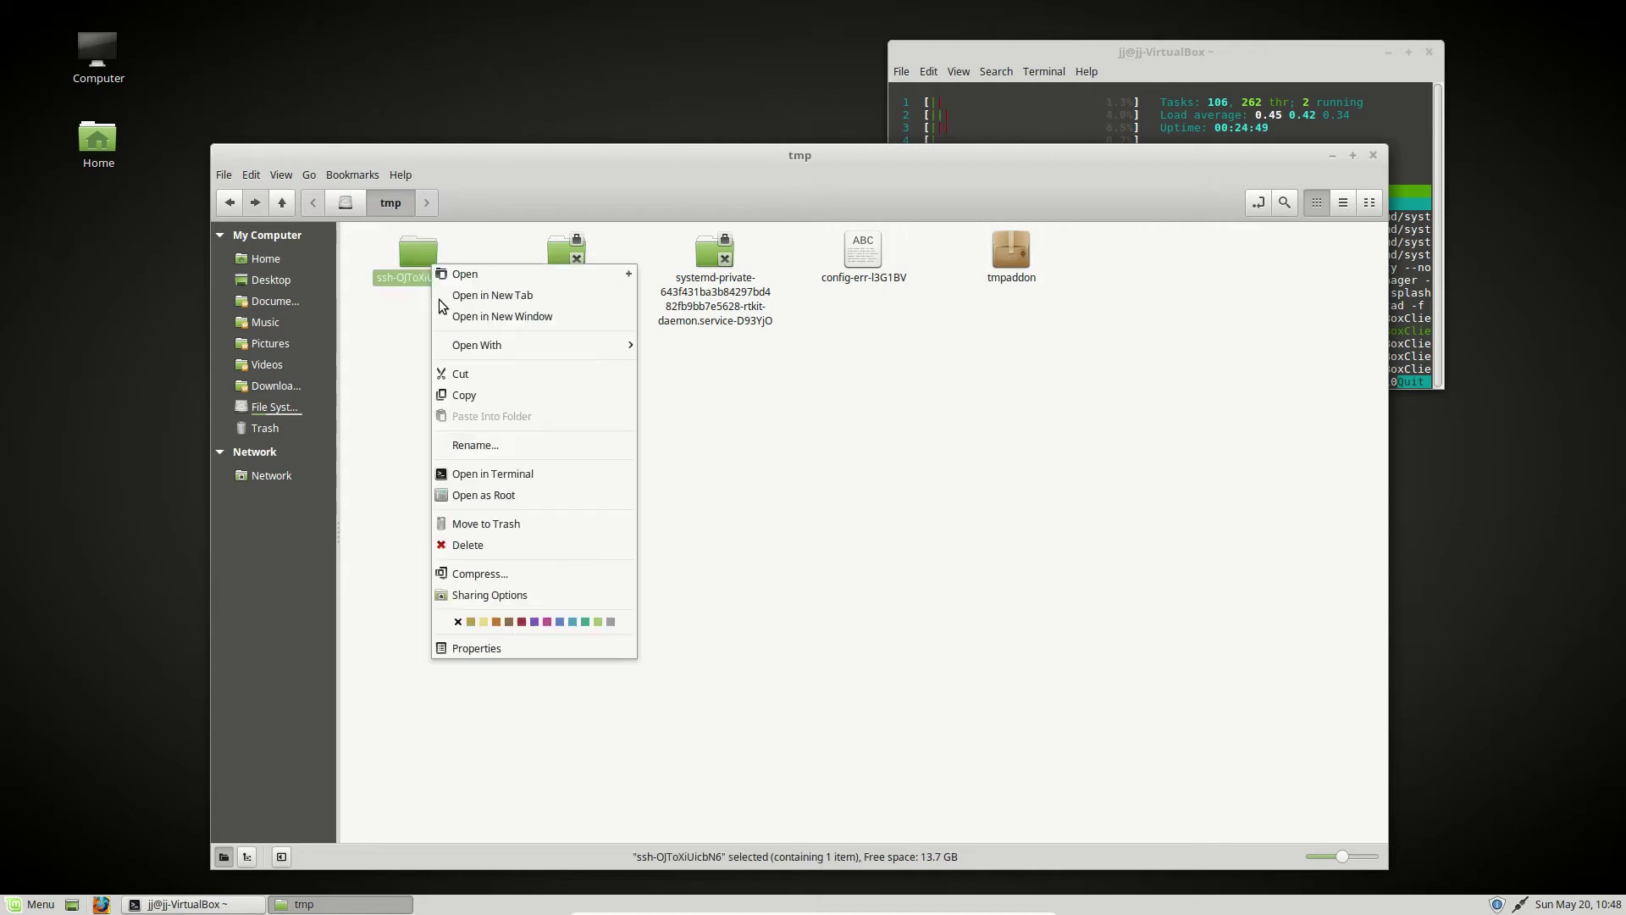
pyautogui.click(519, 546)
pyautogui.click(942, 572)
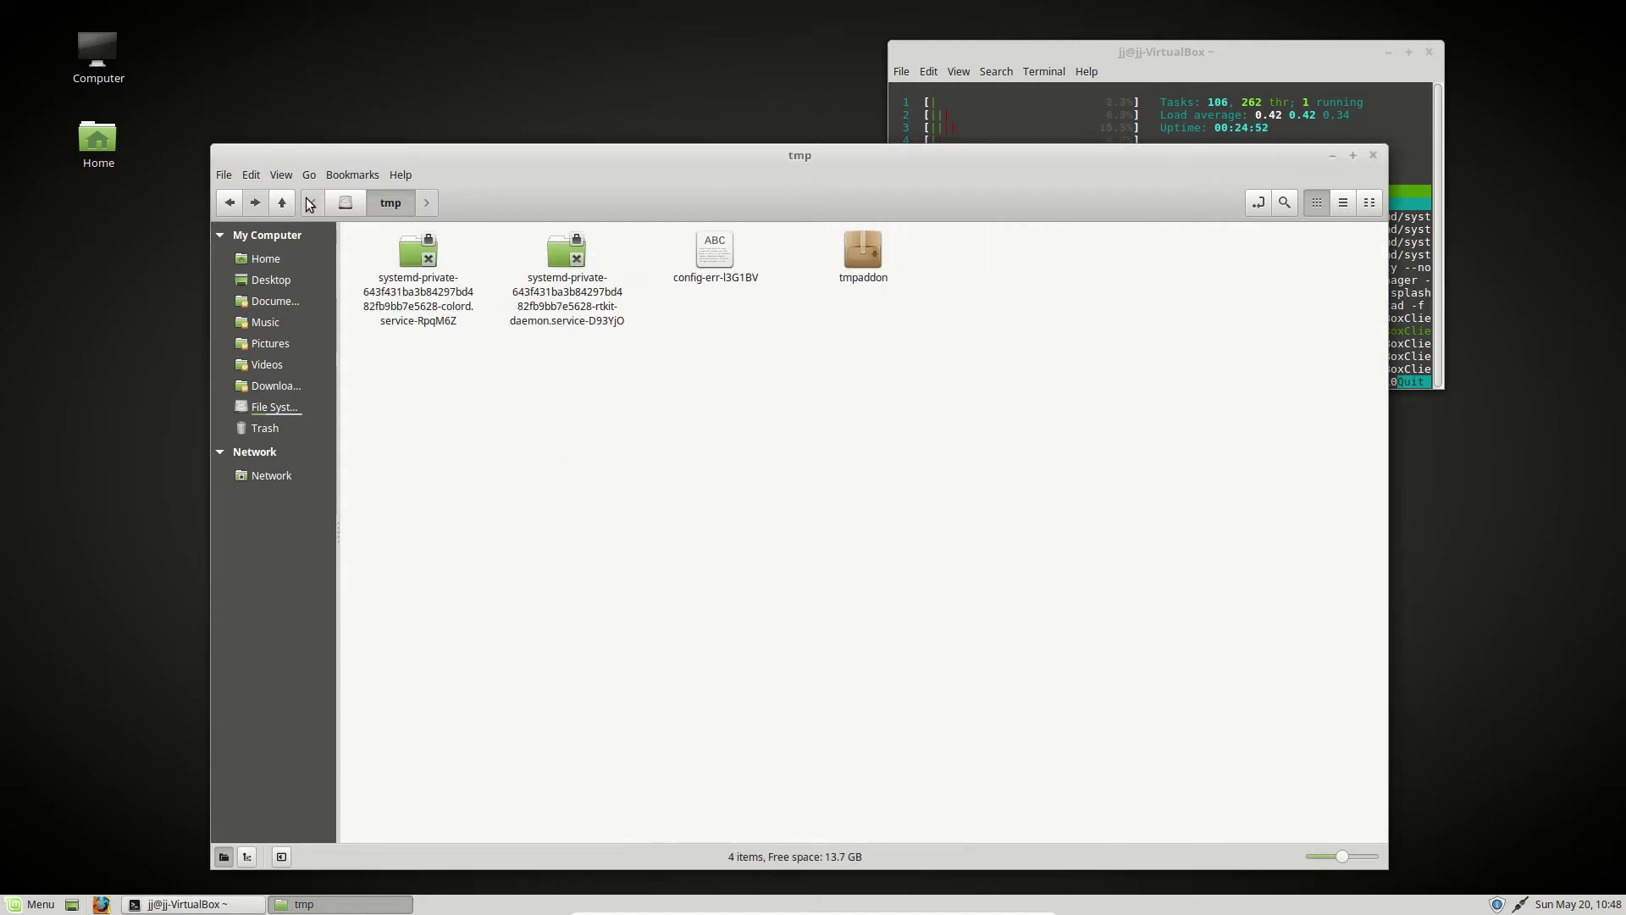
# - Browse the media and mnt folders, then return to the root folder /
pyautogui.click(345, 203)
pyautogui.click(752, 592)
pyautogui.click(710, 321)
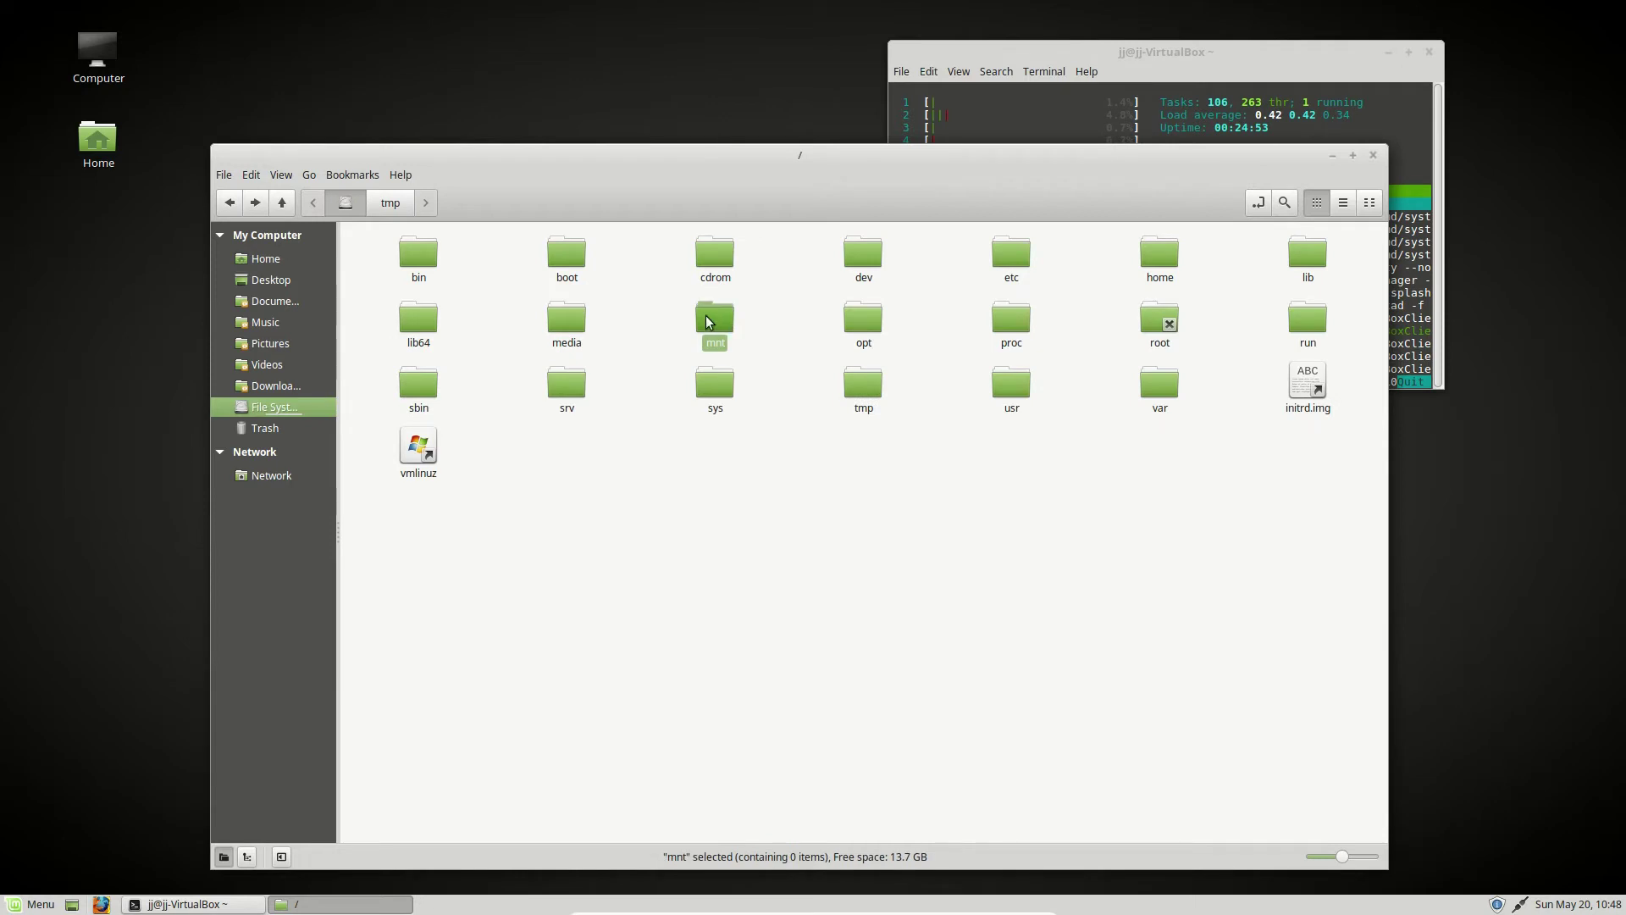
pyautogui.click(1347, 309)
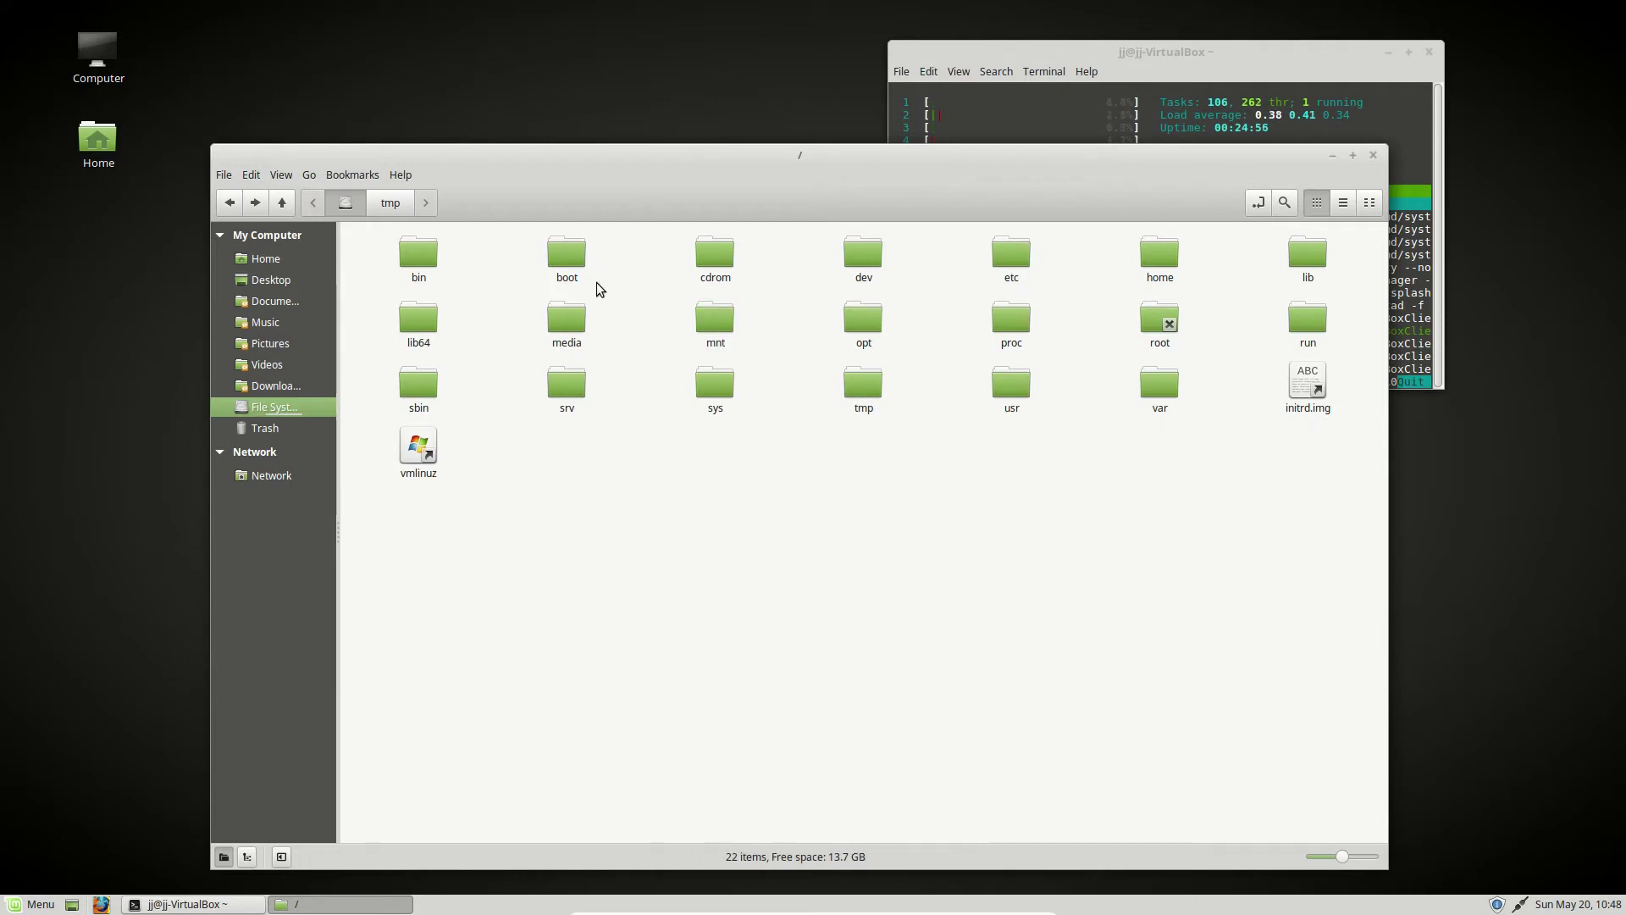
pyautogui.doubleClick(575, 322)
pyautogui.click(425, 254)
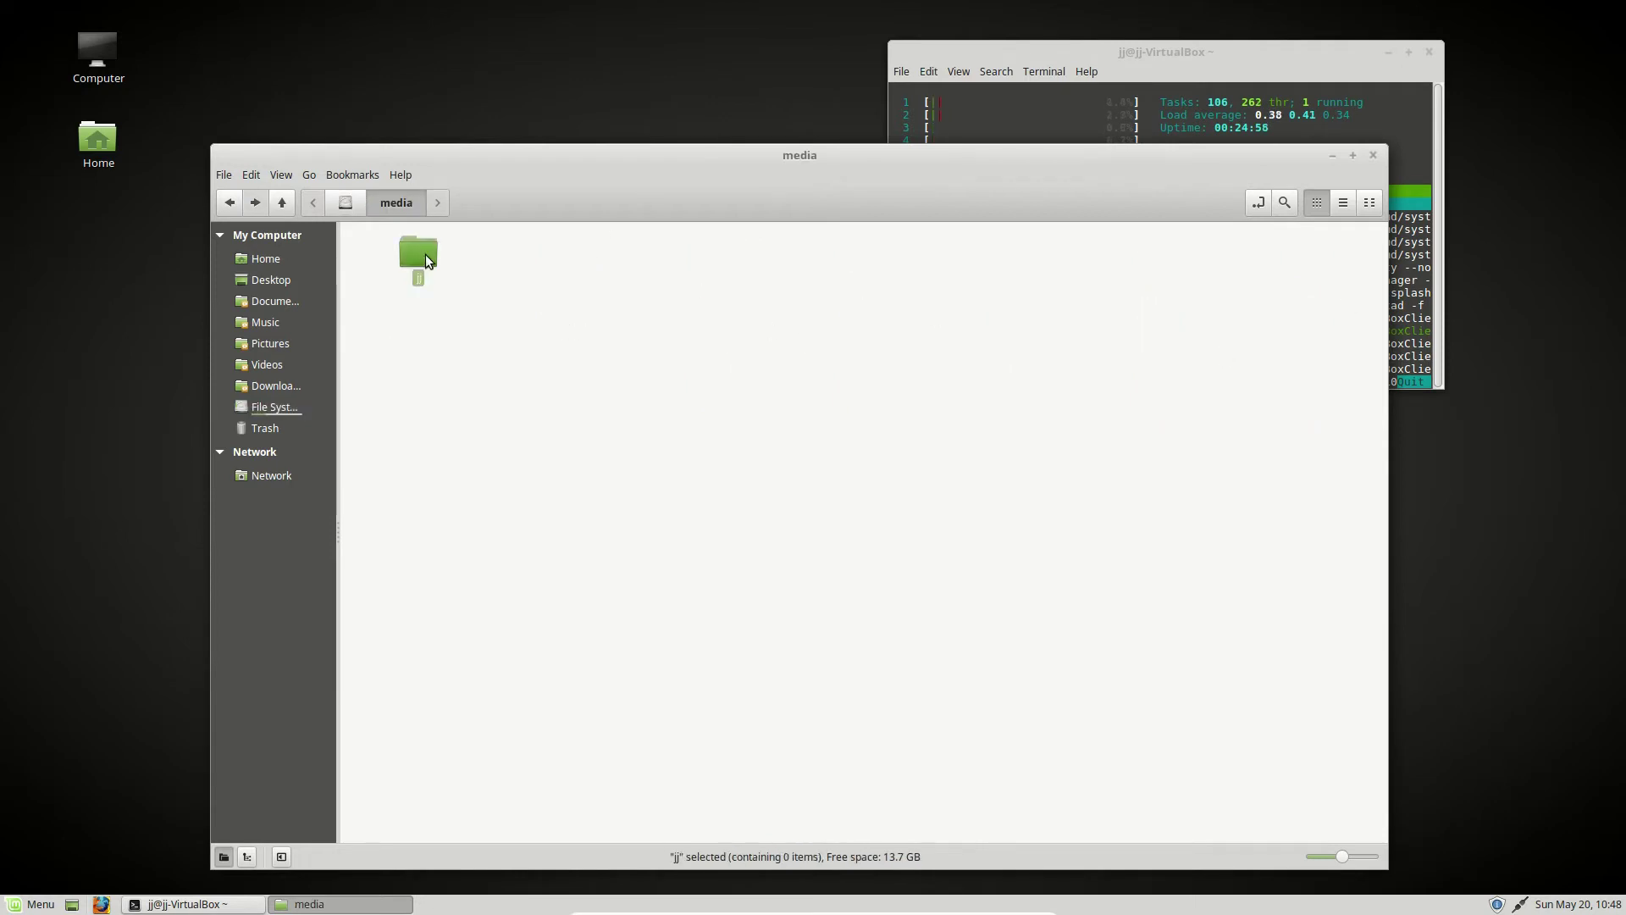
pyautogui.hotkey('alt', 'Up')
pyautogui.doubleClick(721, 320)
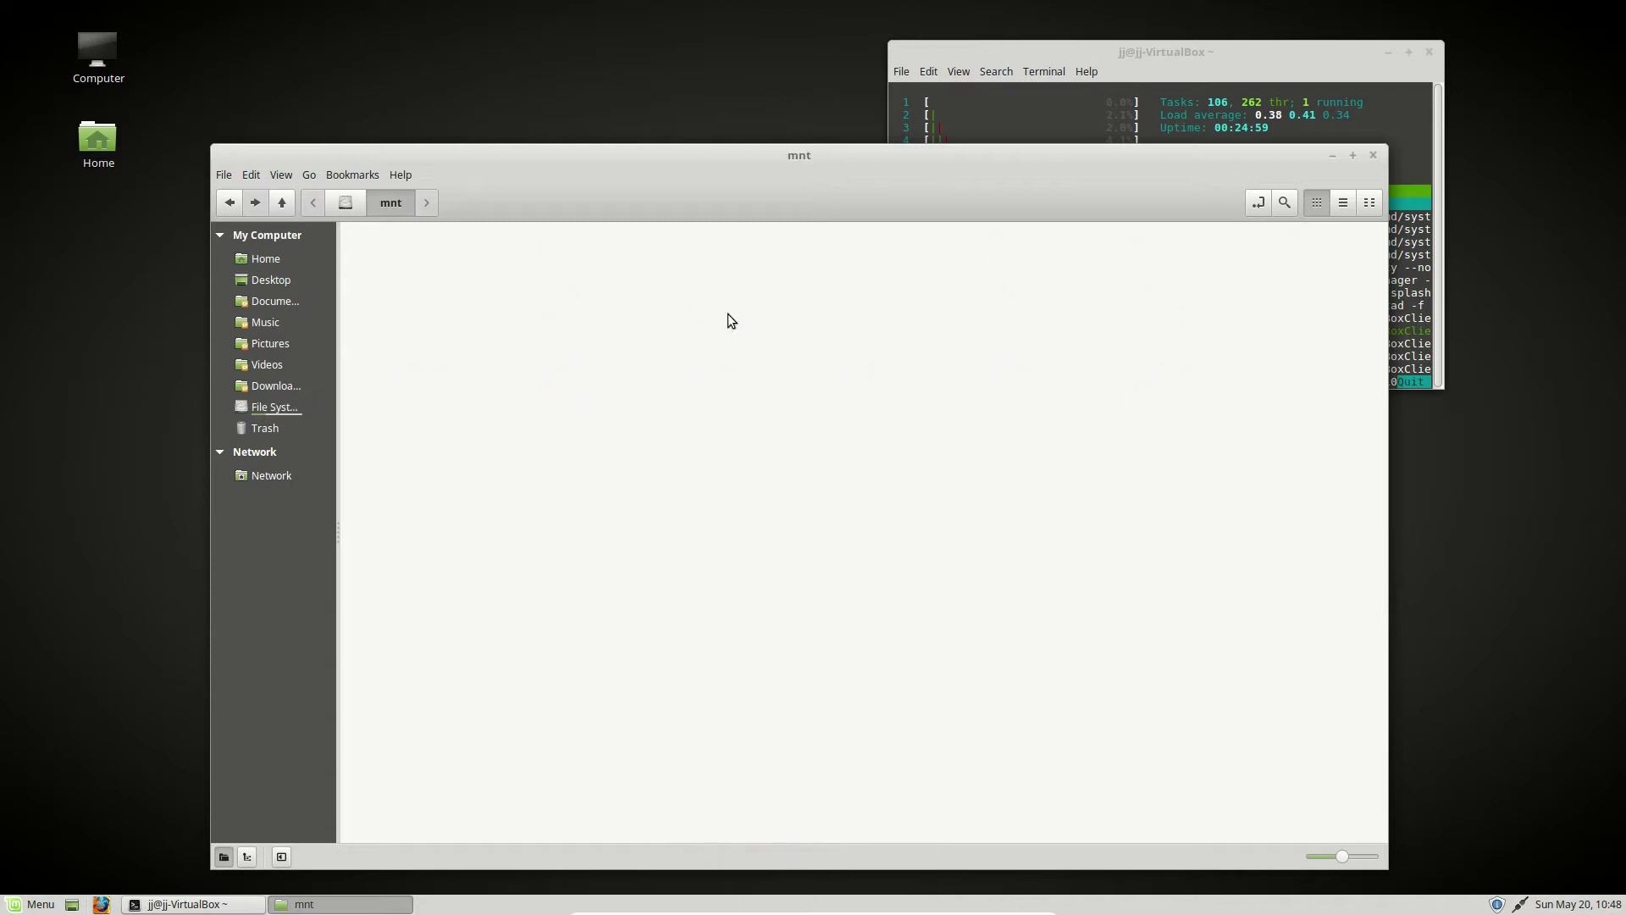
pyautogui.click(359, 192)
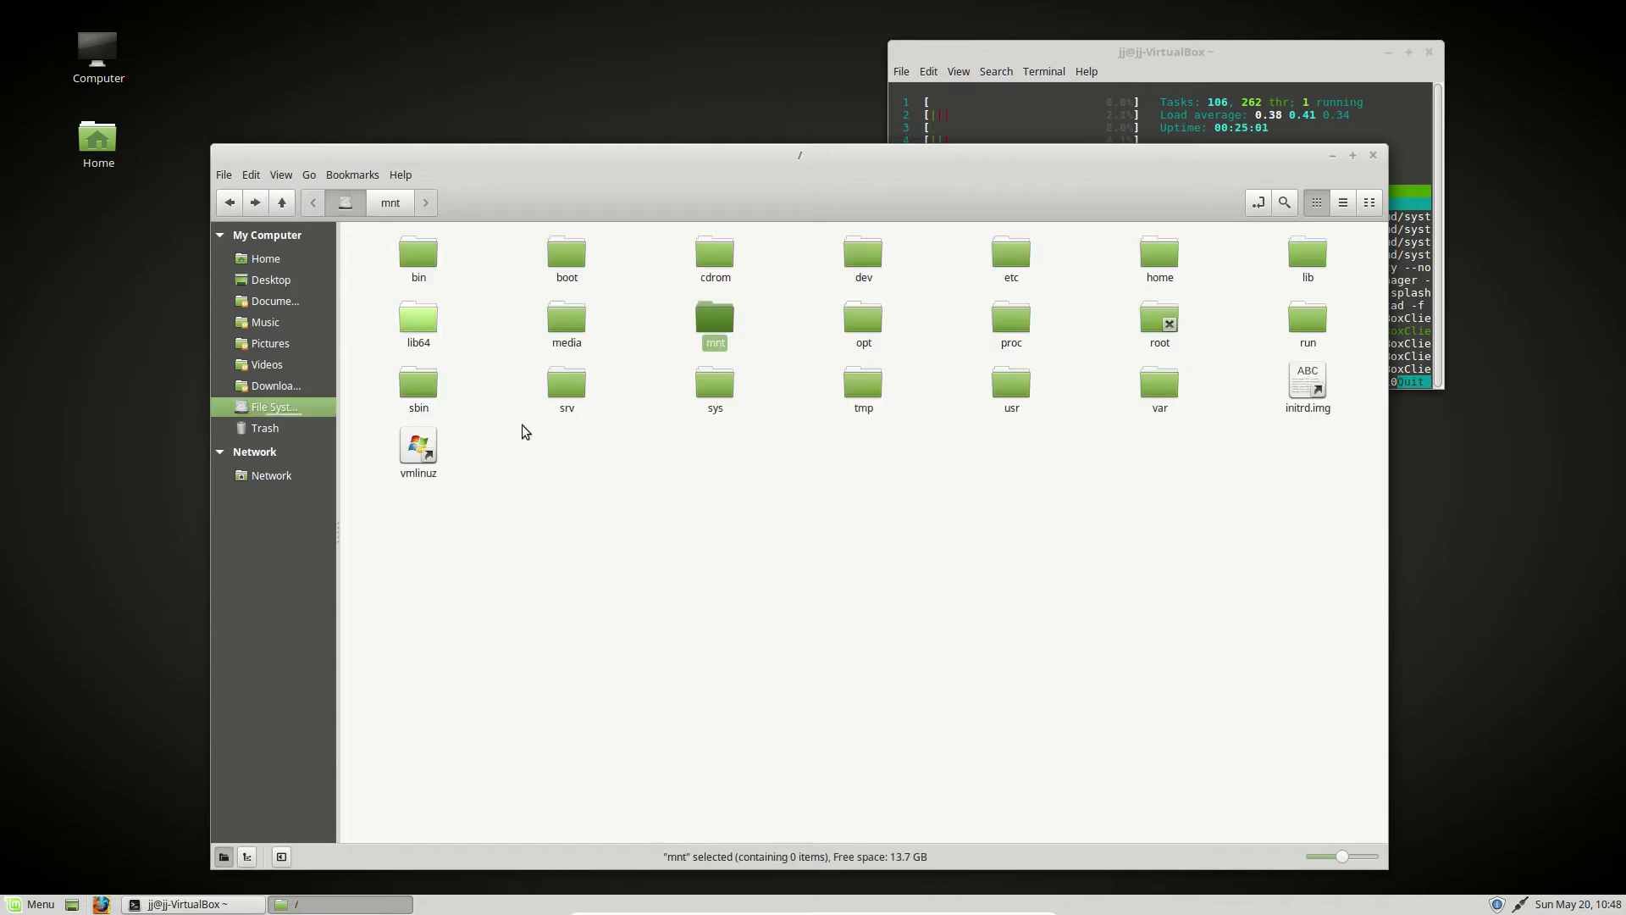
# - Open sbin, confirm acpi_available and casper-snapshot can't be deleted, and return to /
pyautogui.doubleClick(431, 393)
pyautogui.rightClick(420, 253)
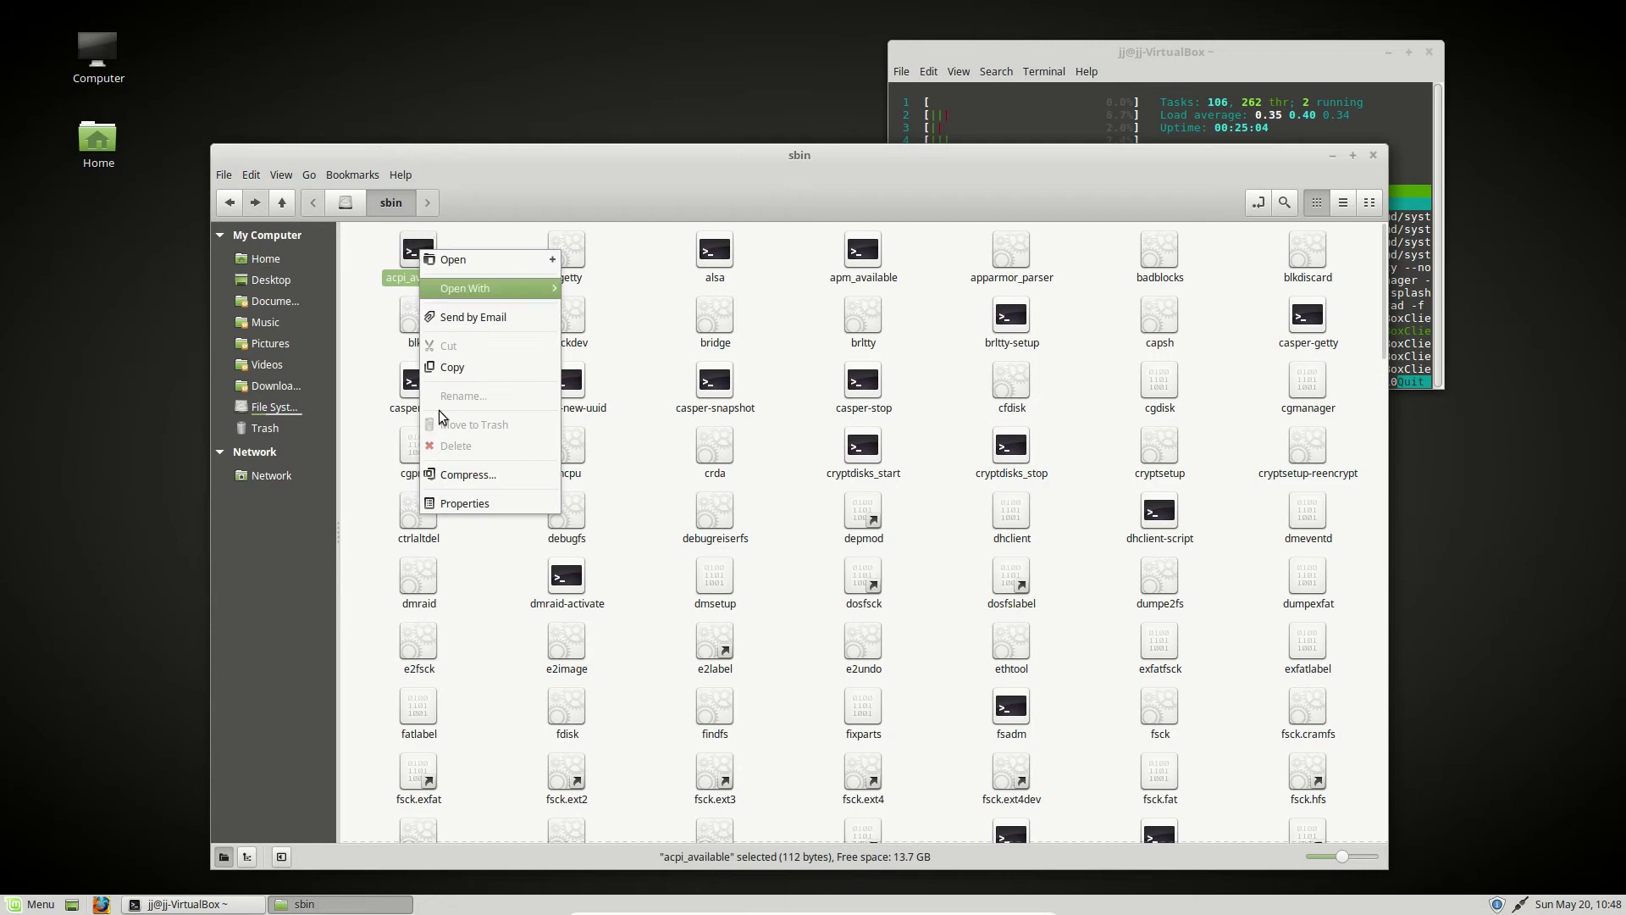
pyautogui.click(720, 394)
pyautogui.rightClick(719, 394)
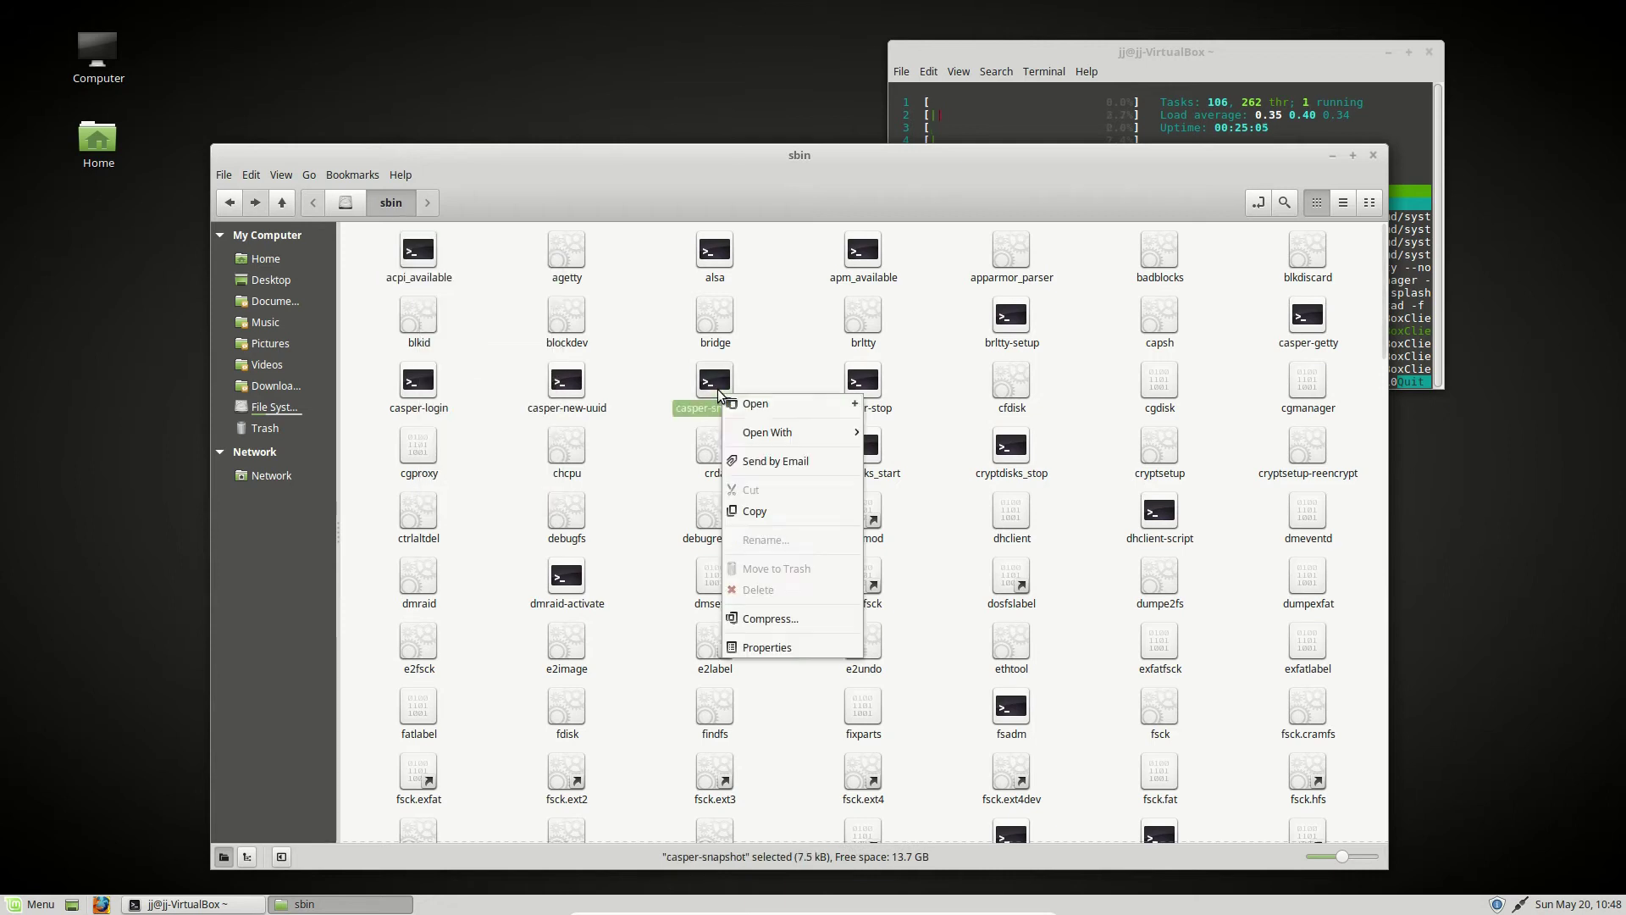
pyautogui.click(779, 390)
pyautogui.moveTo(1127, 51); pyautogui.dragTo(941, 117)
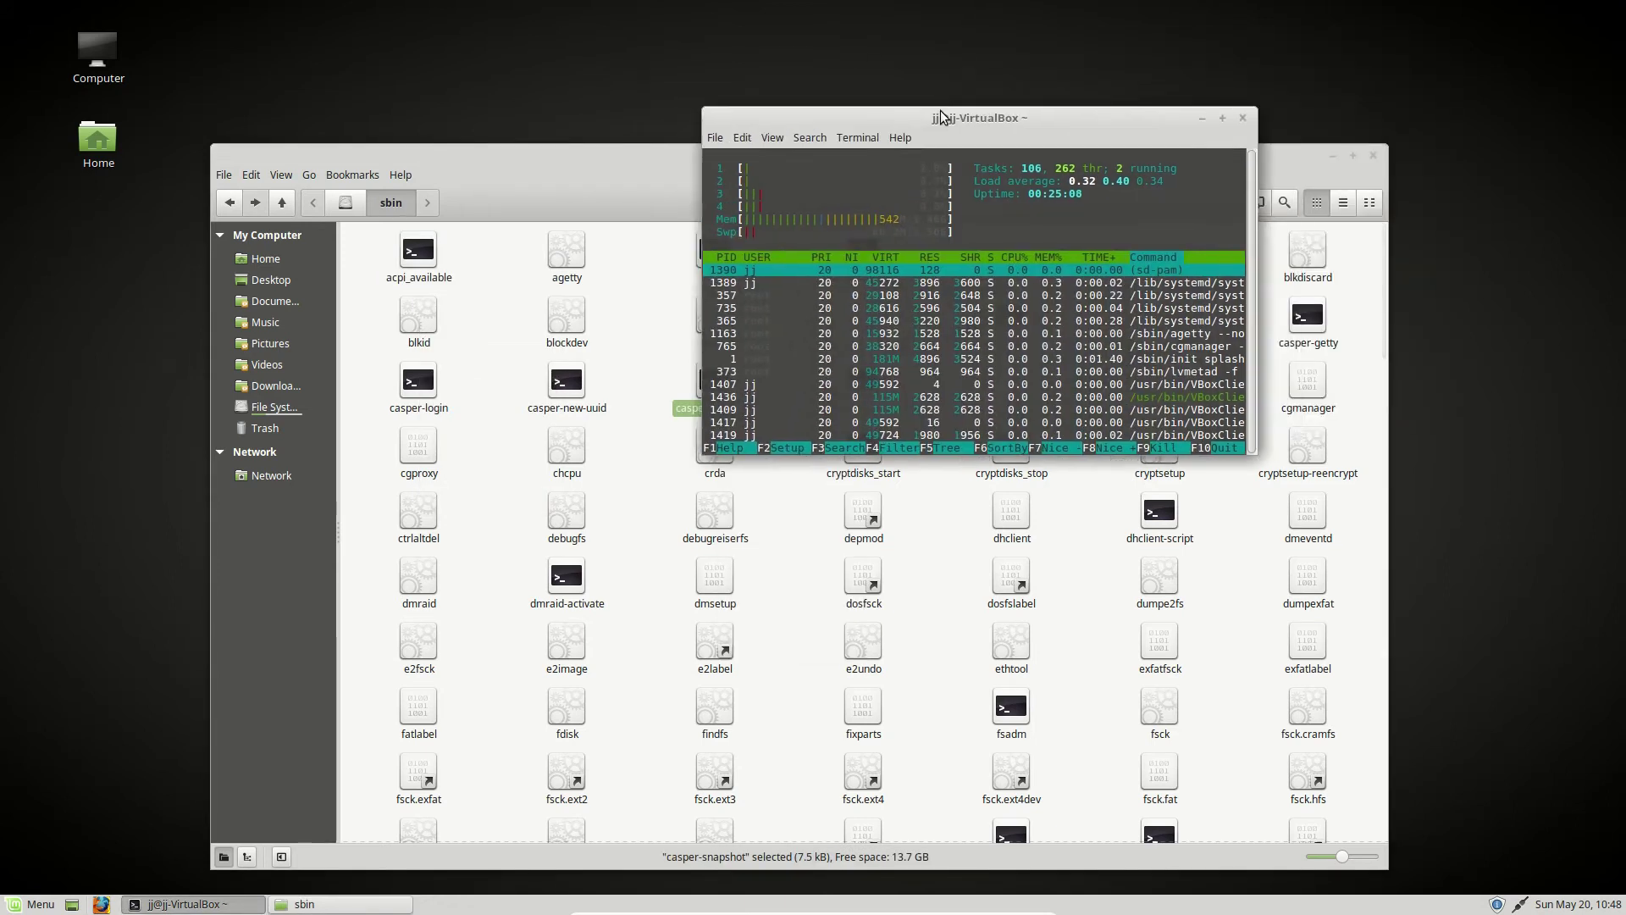
pyautogui.click(345, 202)
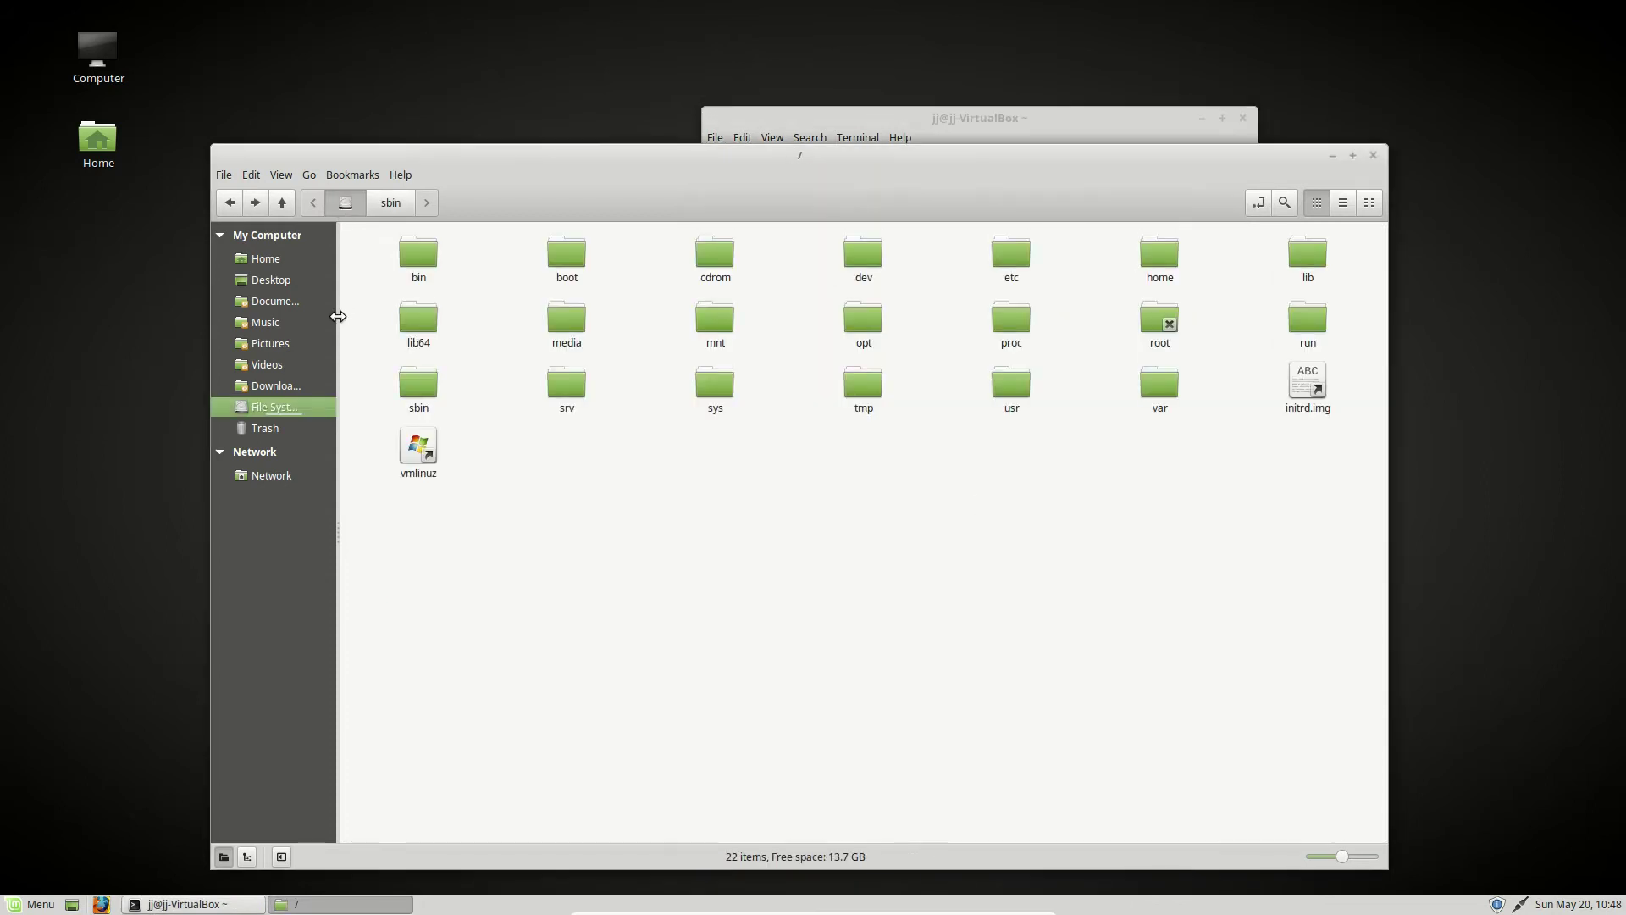
# - Launch System Settings, open Printers from the Hardware section, then close System Settings
pyautogui.click(34, 904)
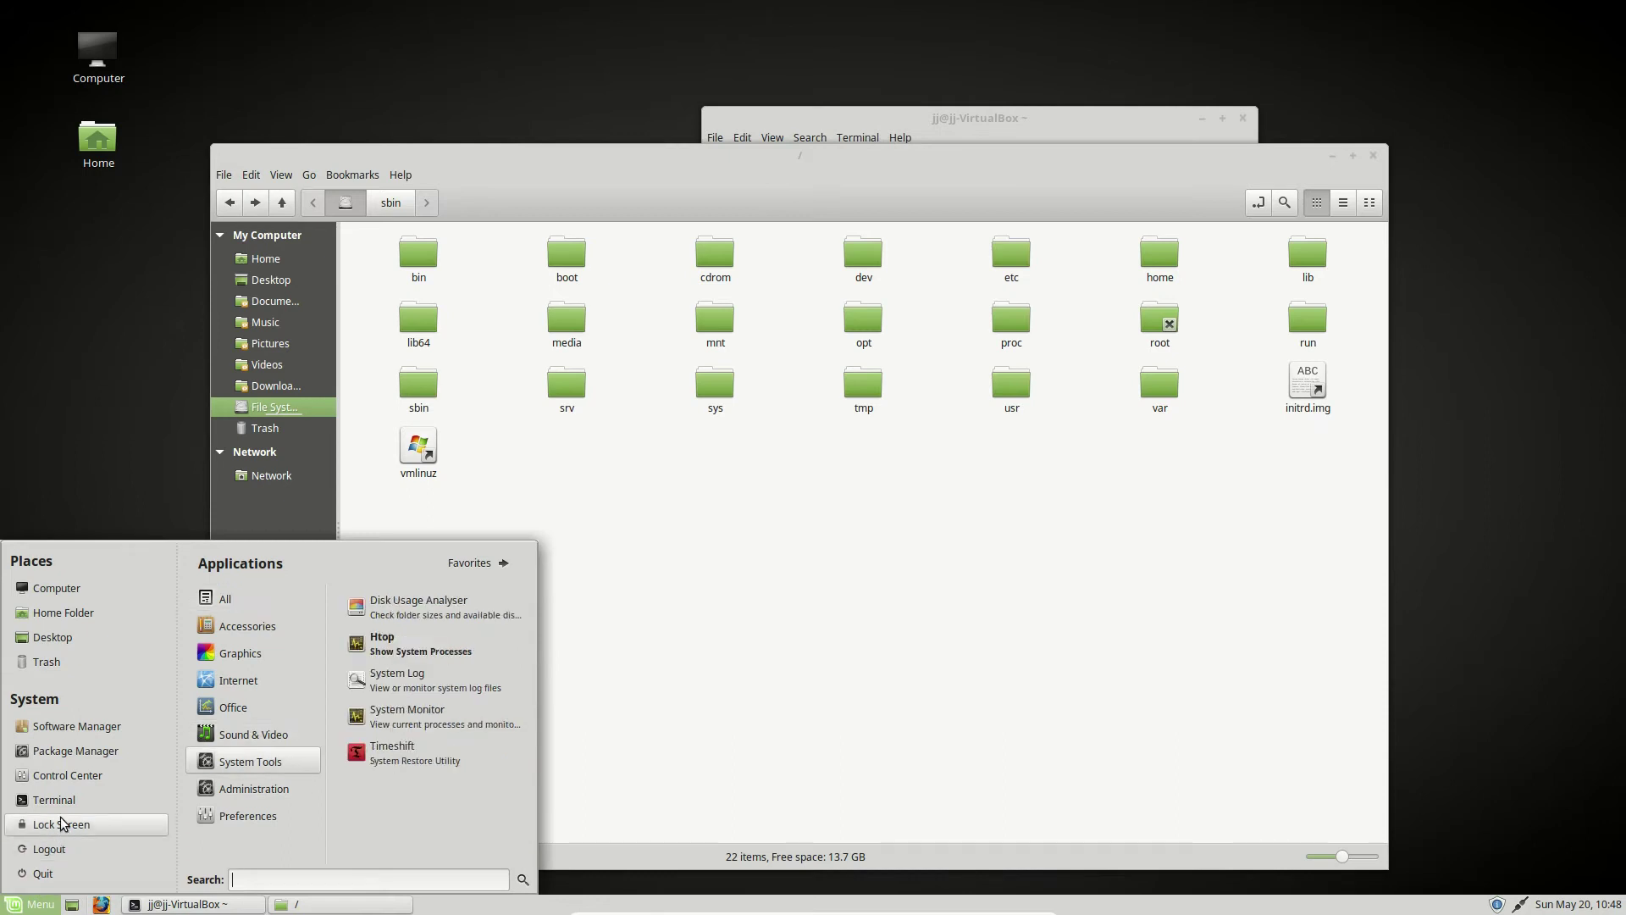
pyautogui.click(68, 773)
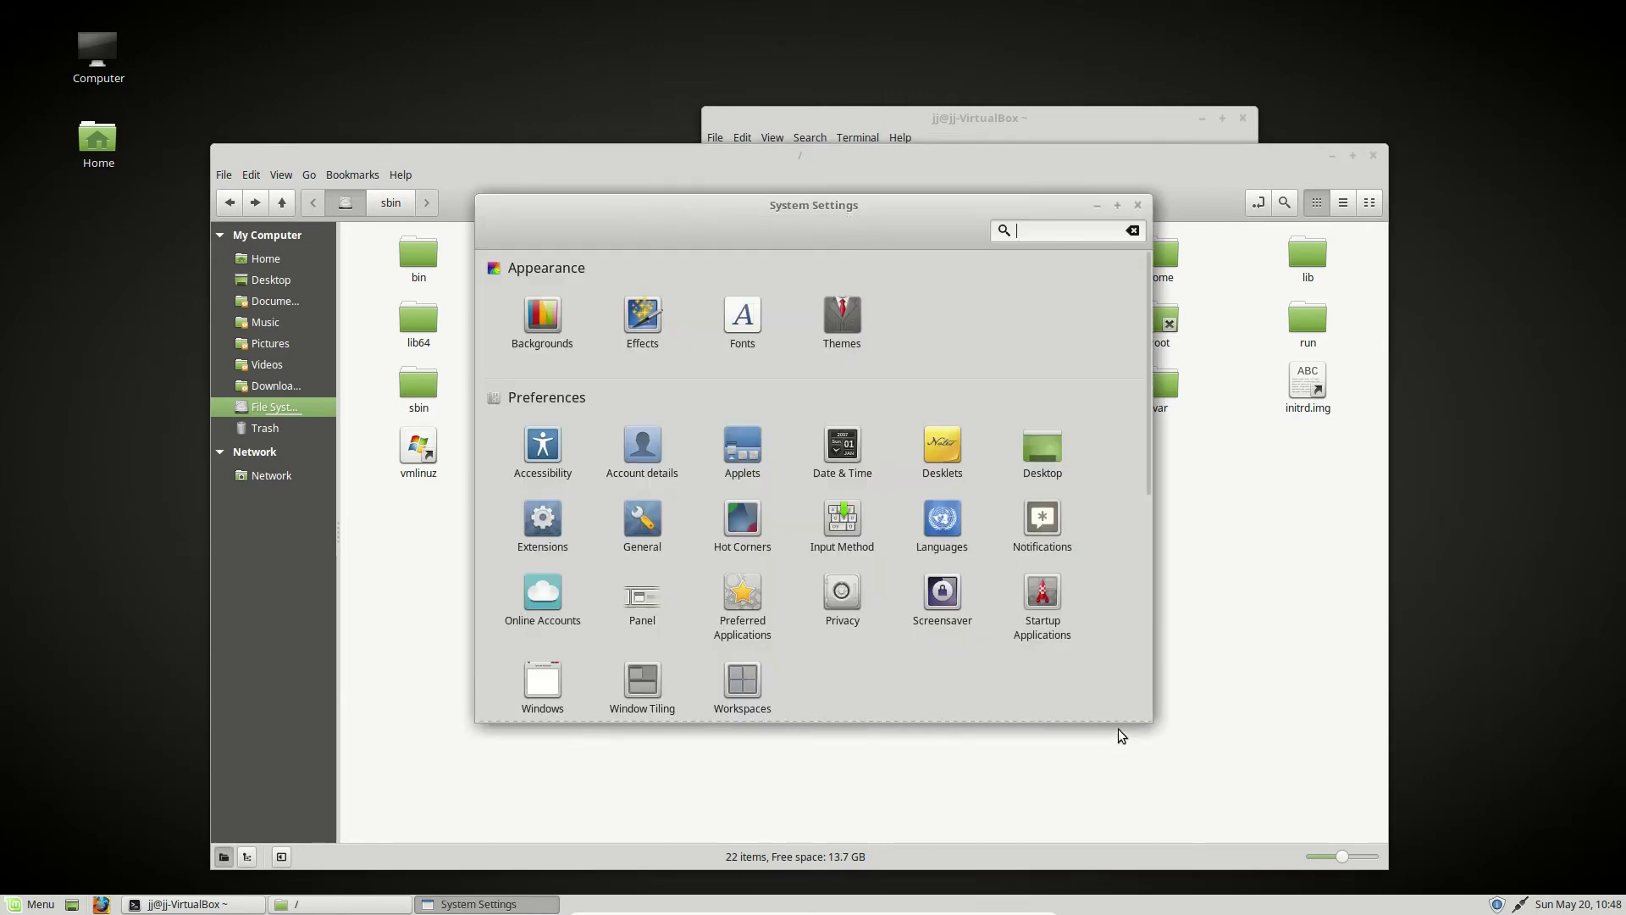
pyautogui.moveTo(1135, 719); pyautogui.dragTo(1330, 826)
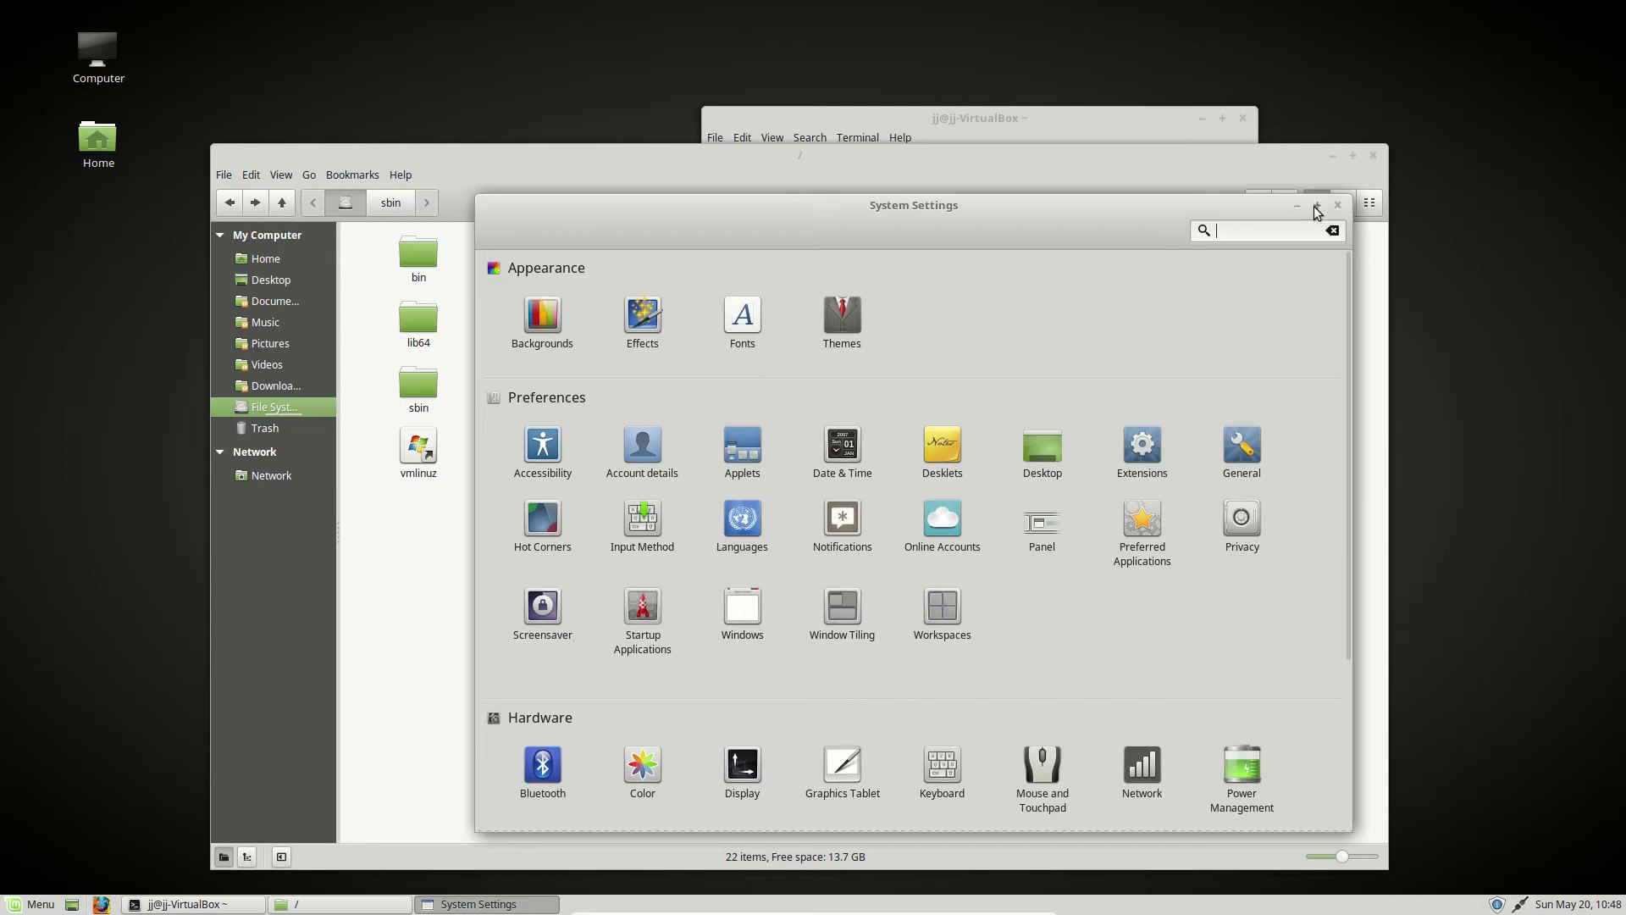
pyautogui.scroll(-5, 987, 636)
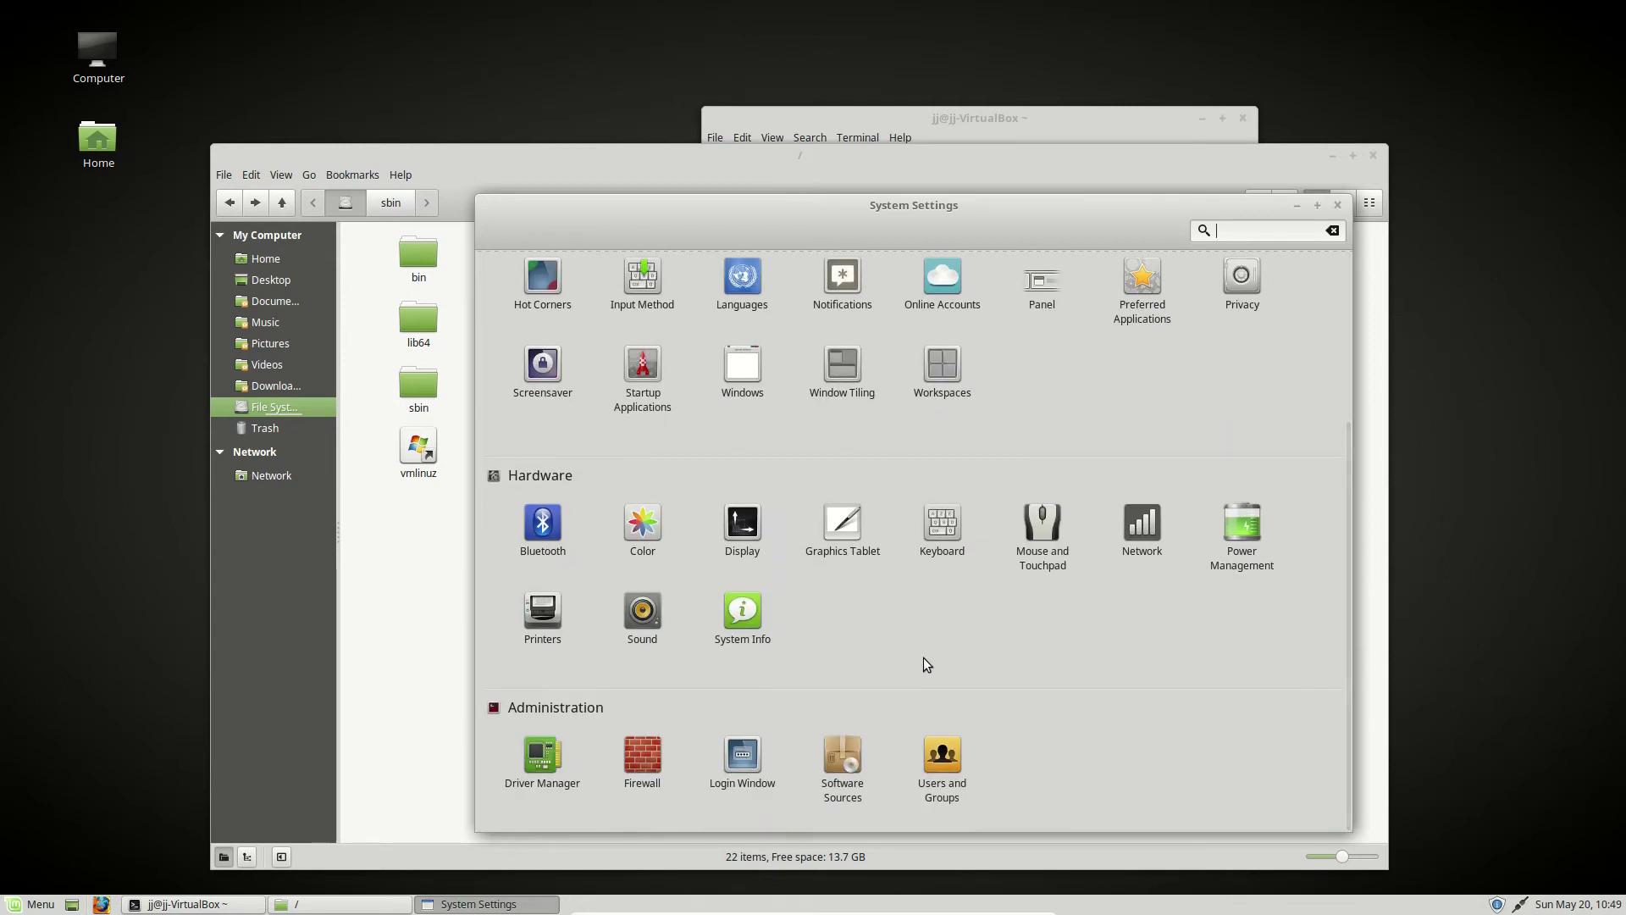
pyautogui.click(543, 614)
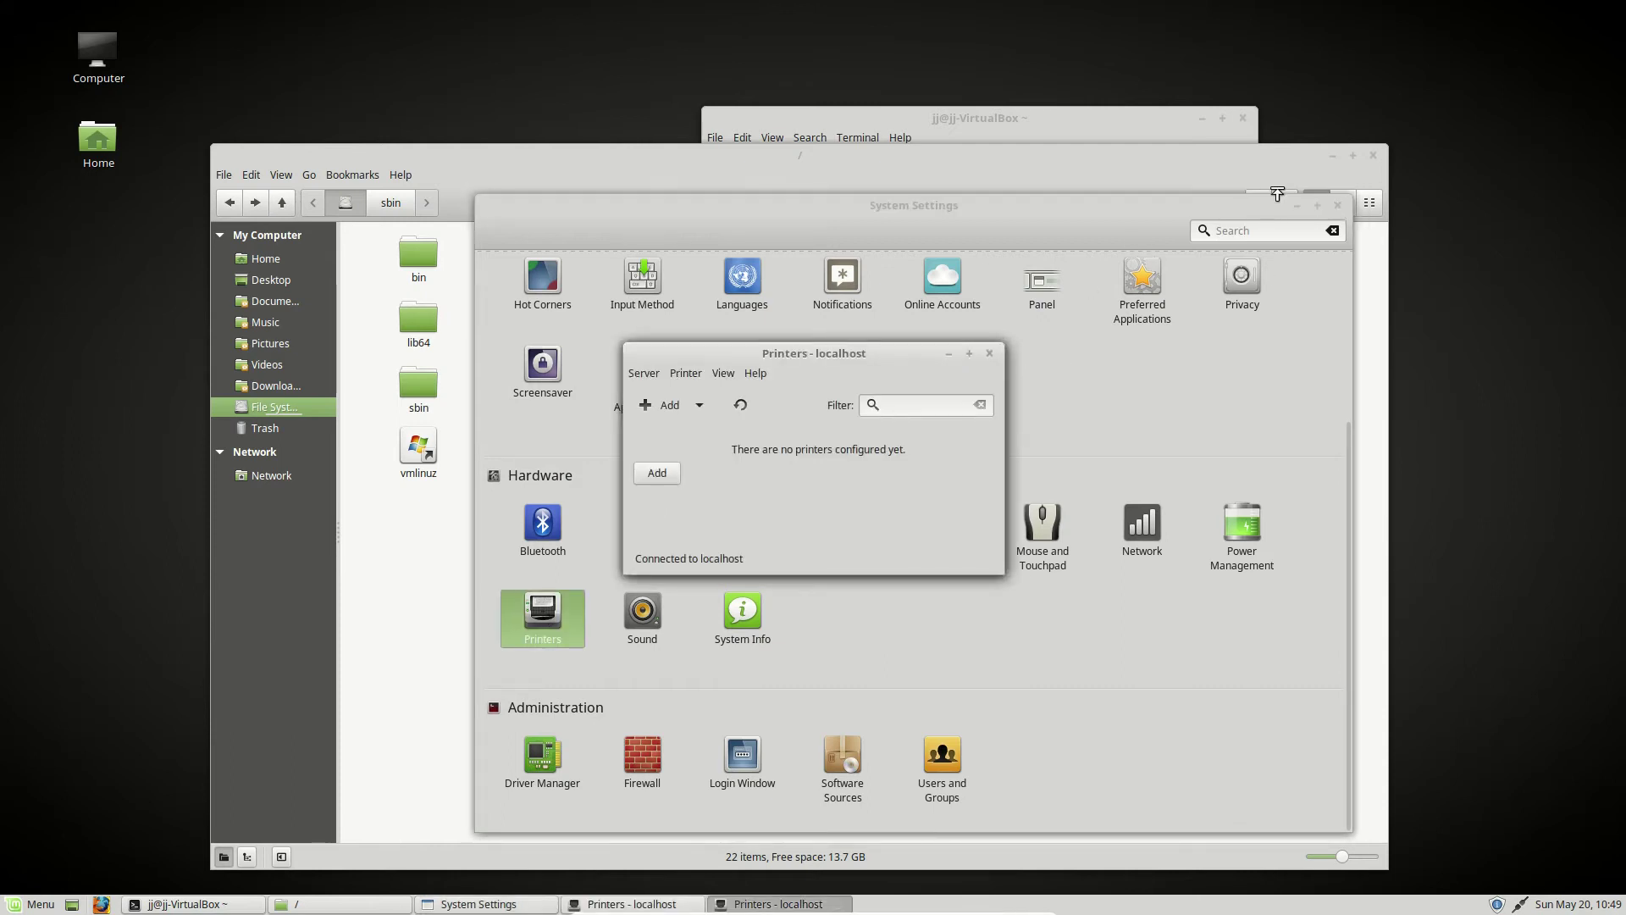
pyautogui.click(1338, 204)
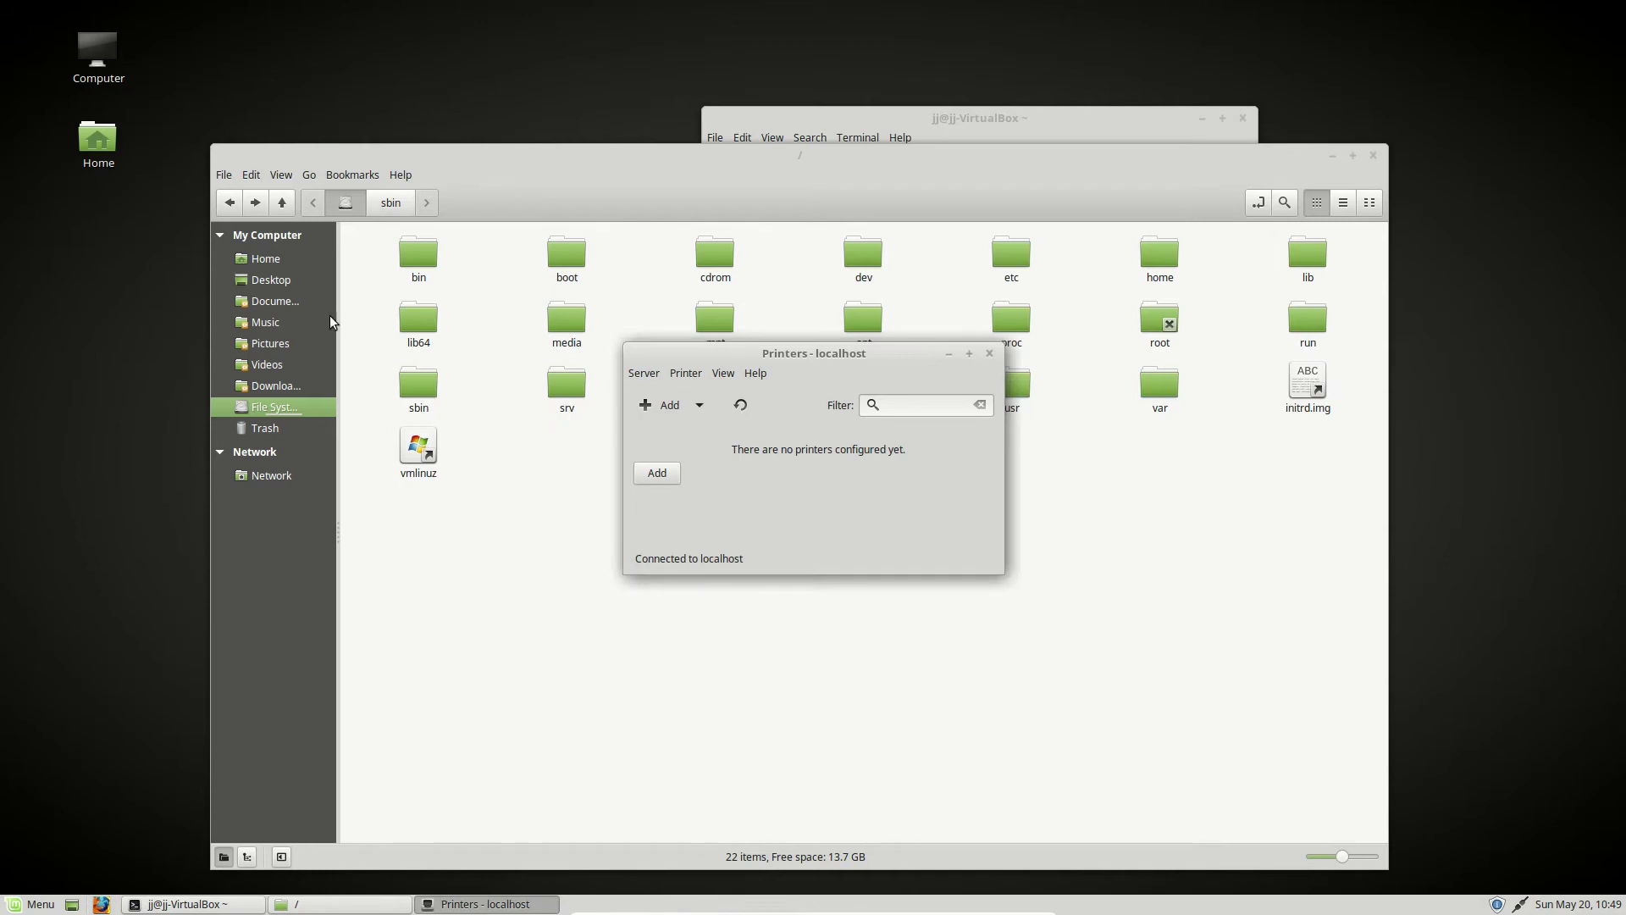
# - Launch and close Firefox, and close the Printers – localhost window
pyautogui.click(38, 904)
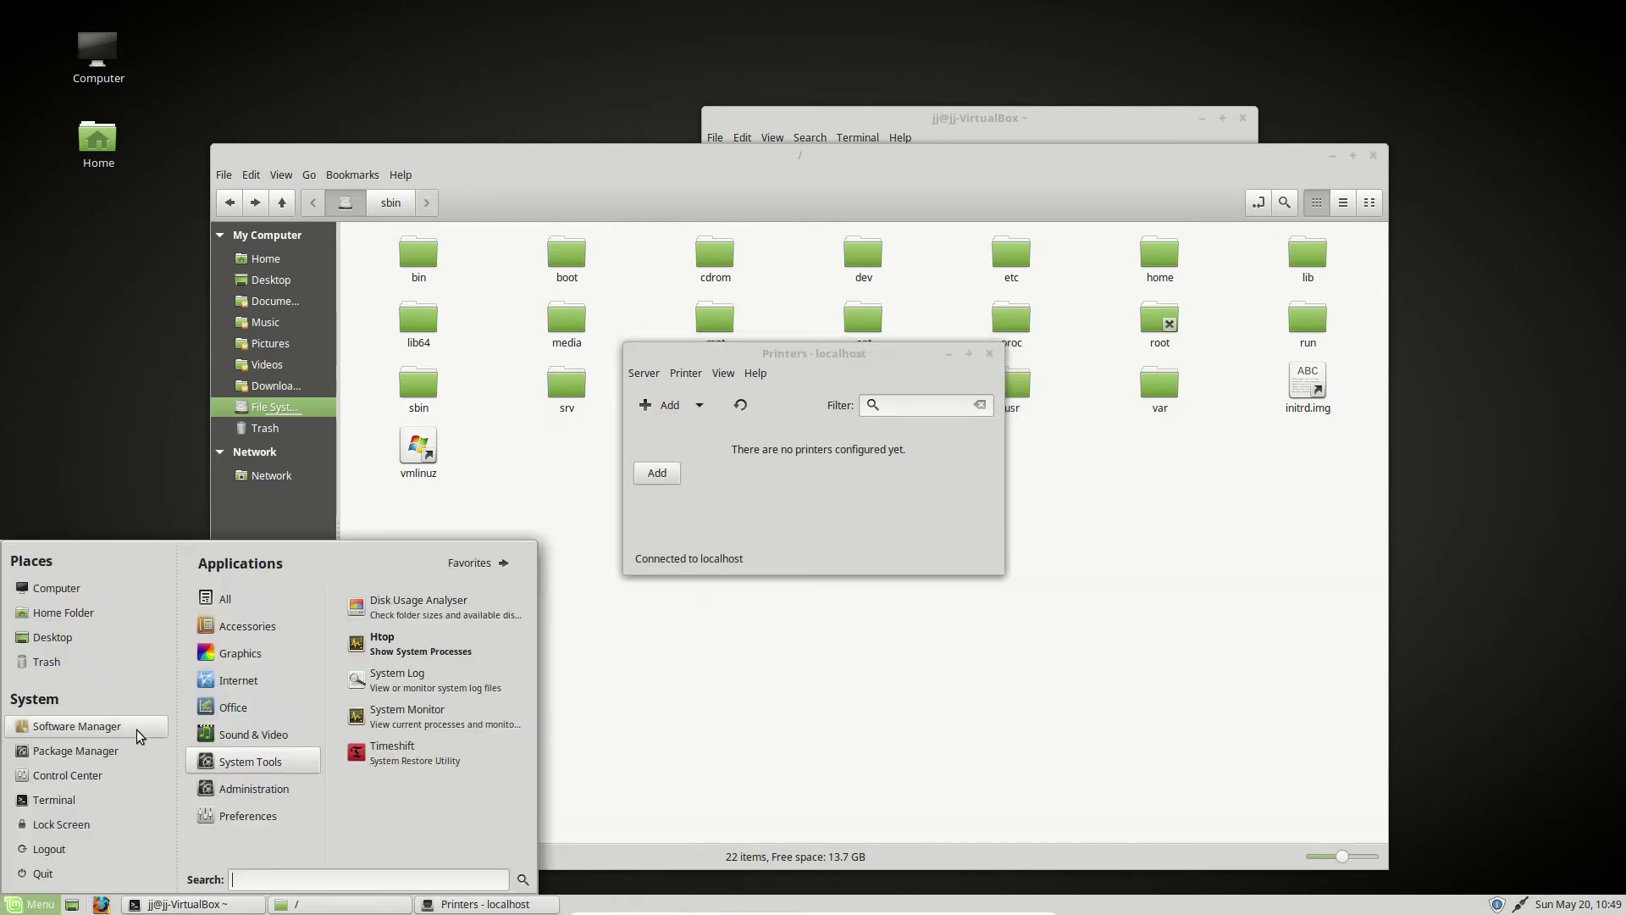
pyautogui.click(103, 905)
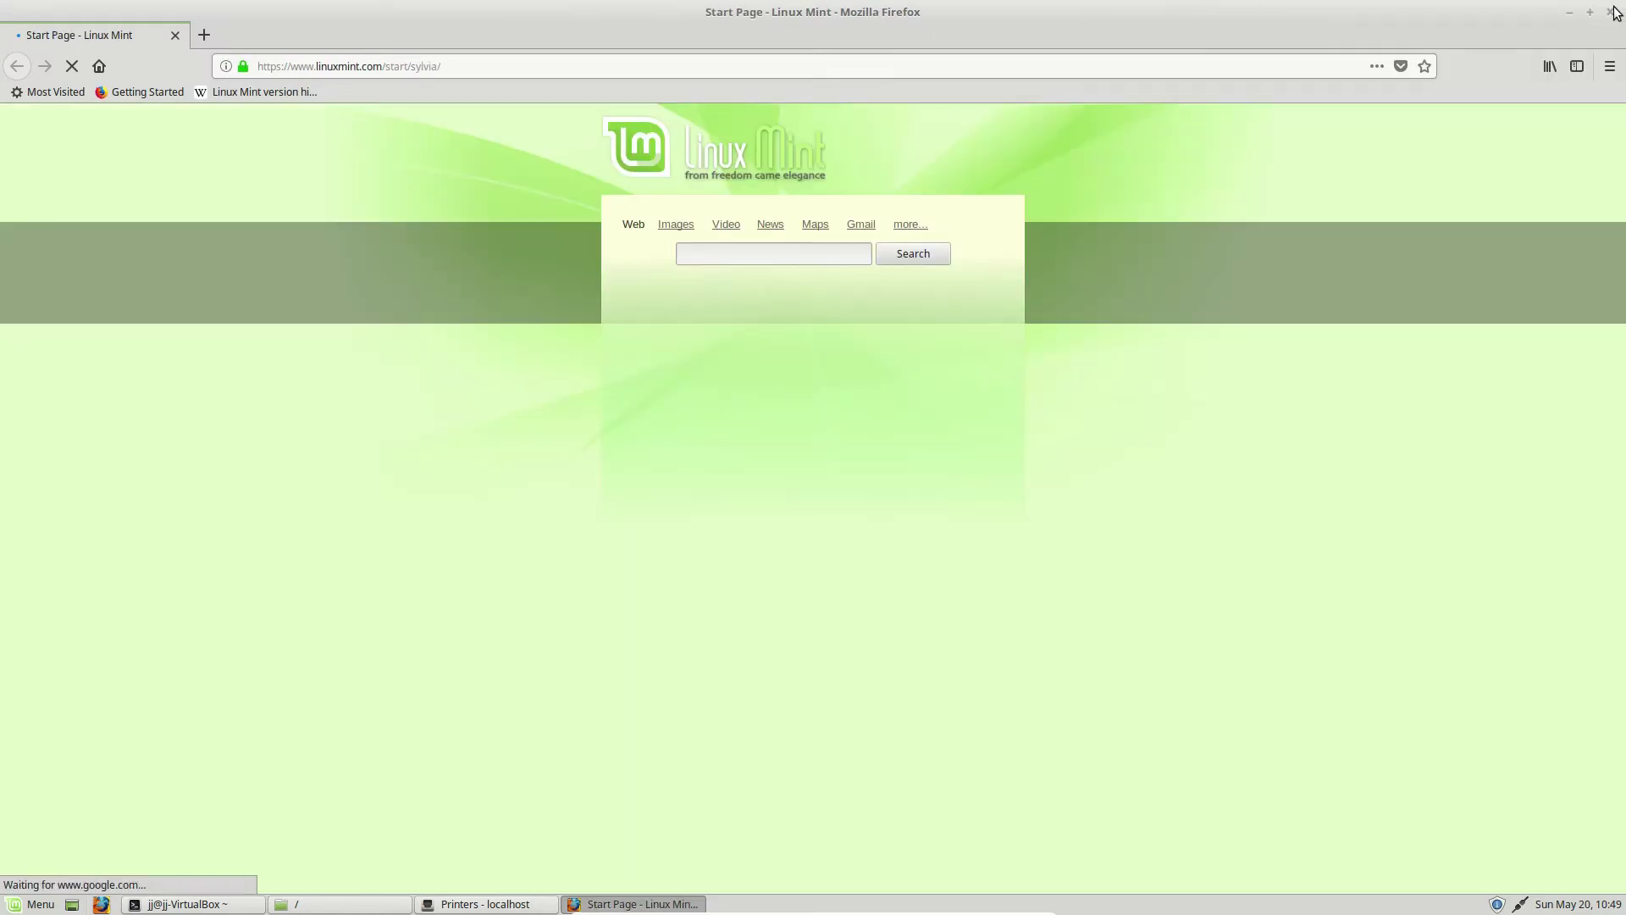
pyautogui.click(1612, 12)
pyautogui.click(989, 353)
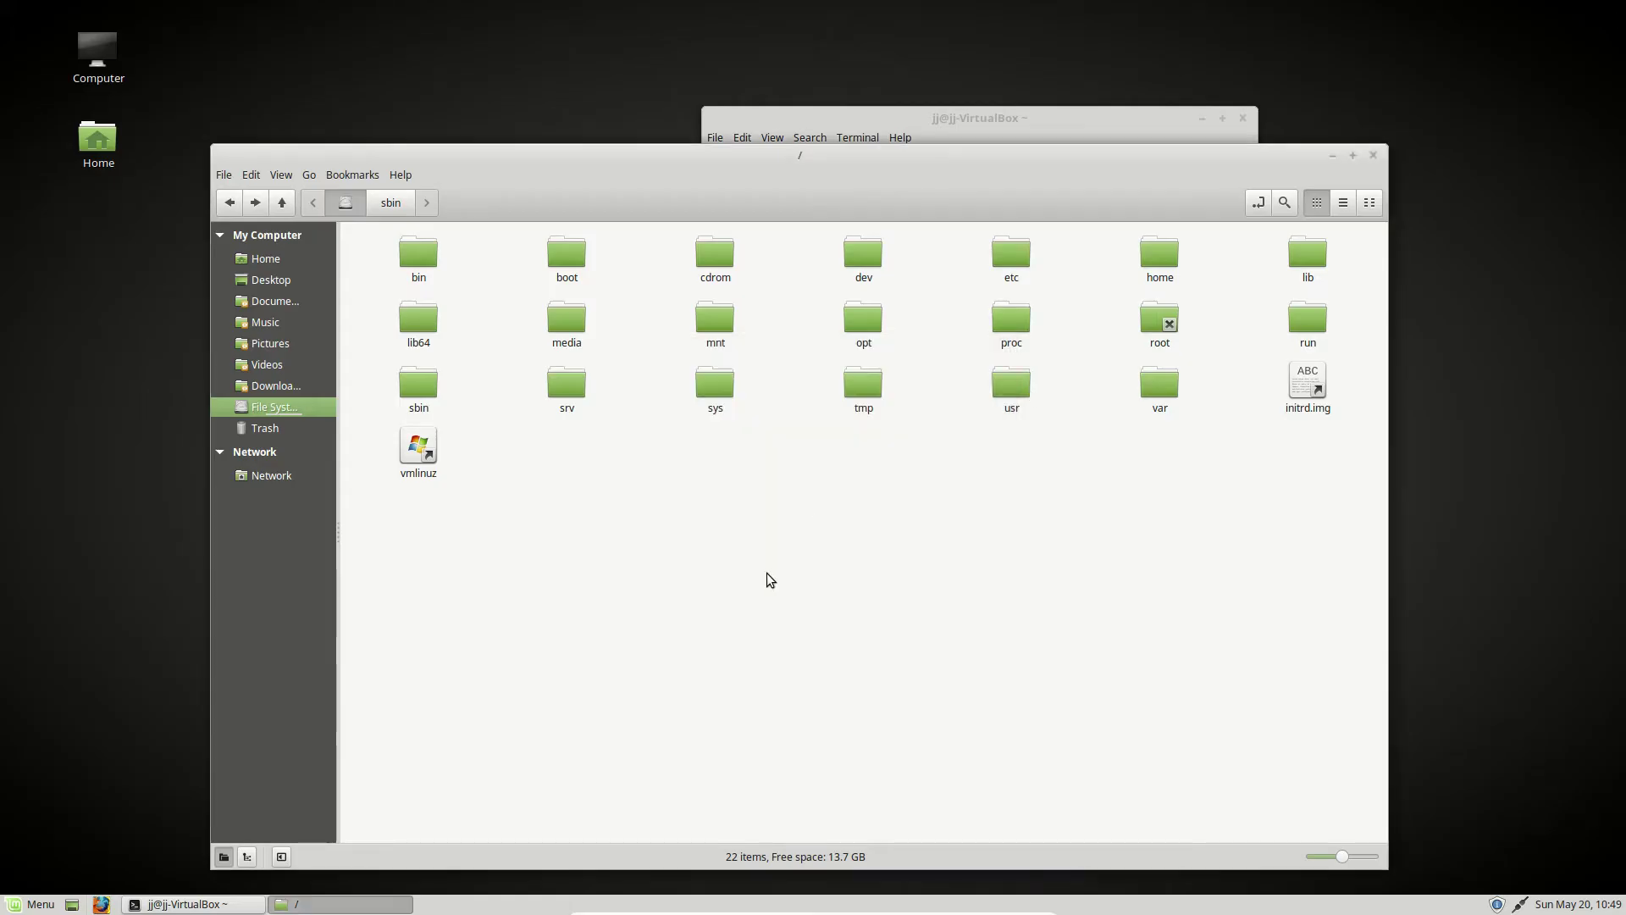
pyautogui.click(964, 120)
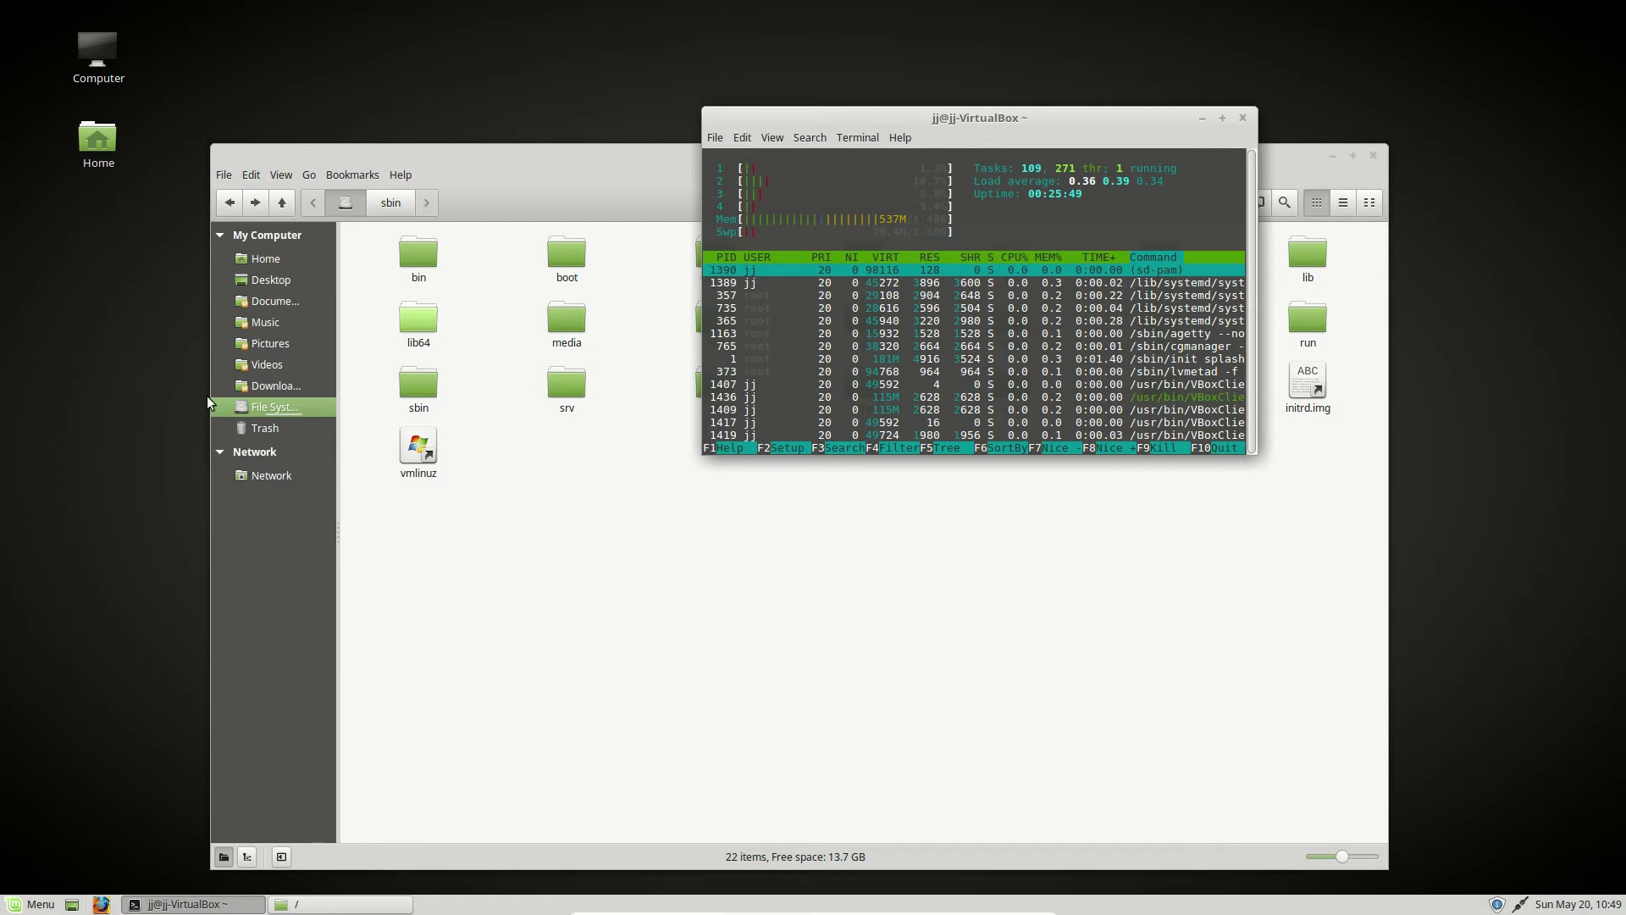
# - Open a new Terminal and move it to the centre of the screen
pyautogui.click(17, 905)
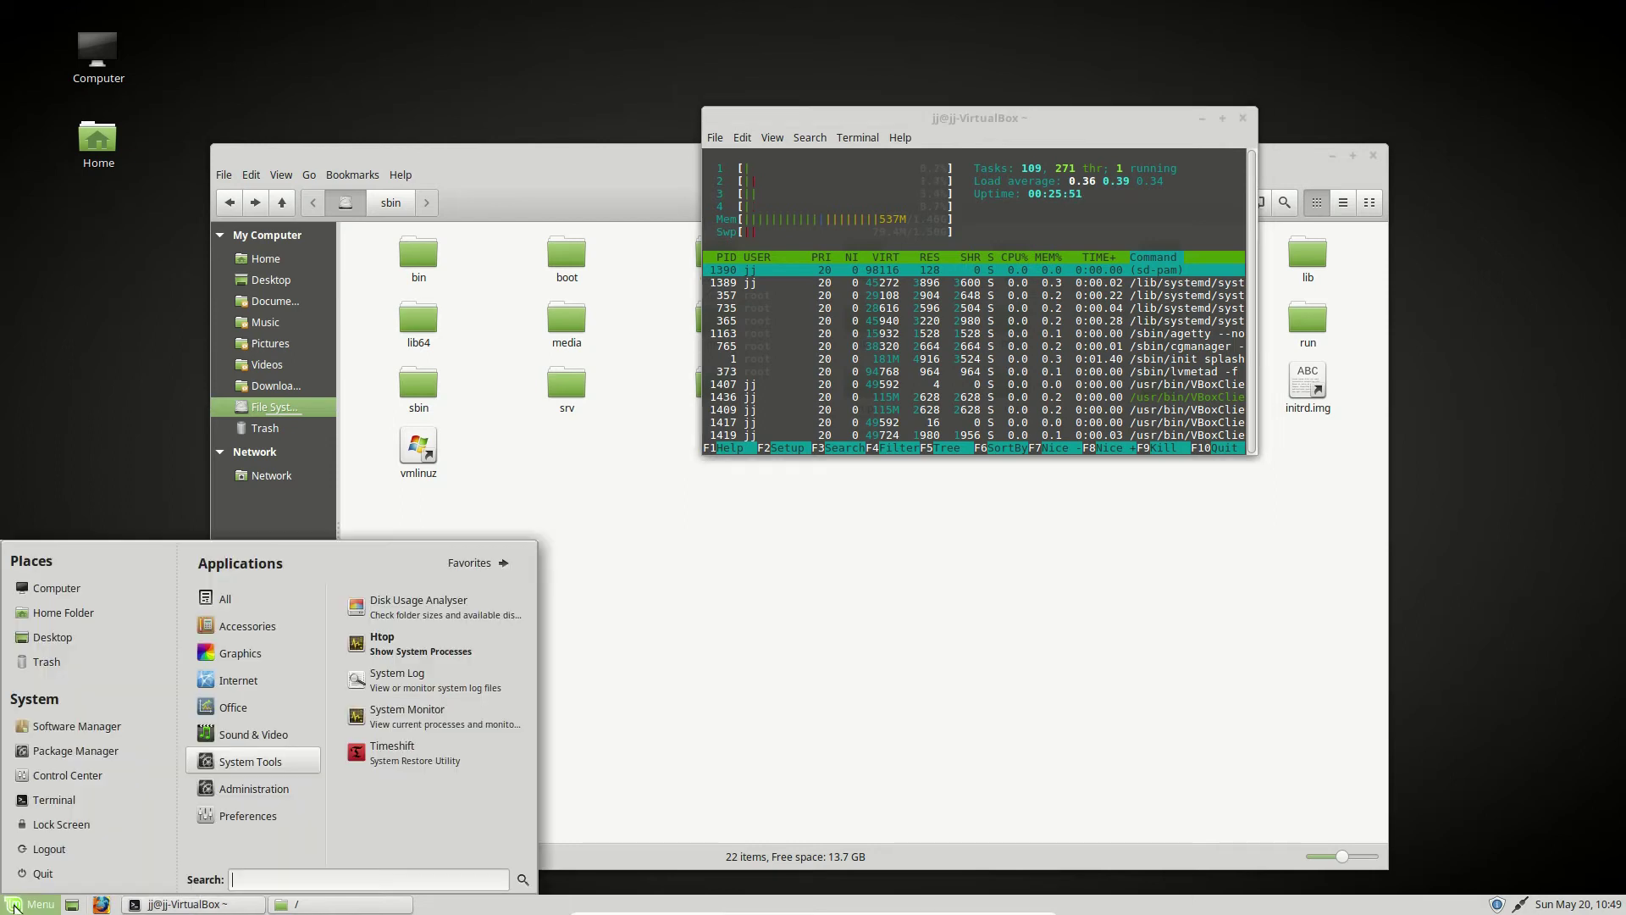
pyautogui.click(60, 799)
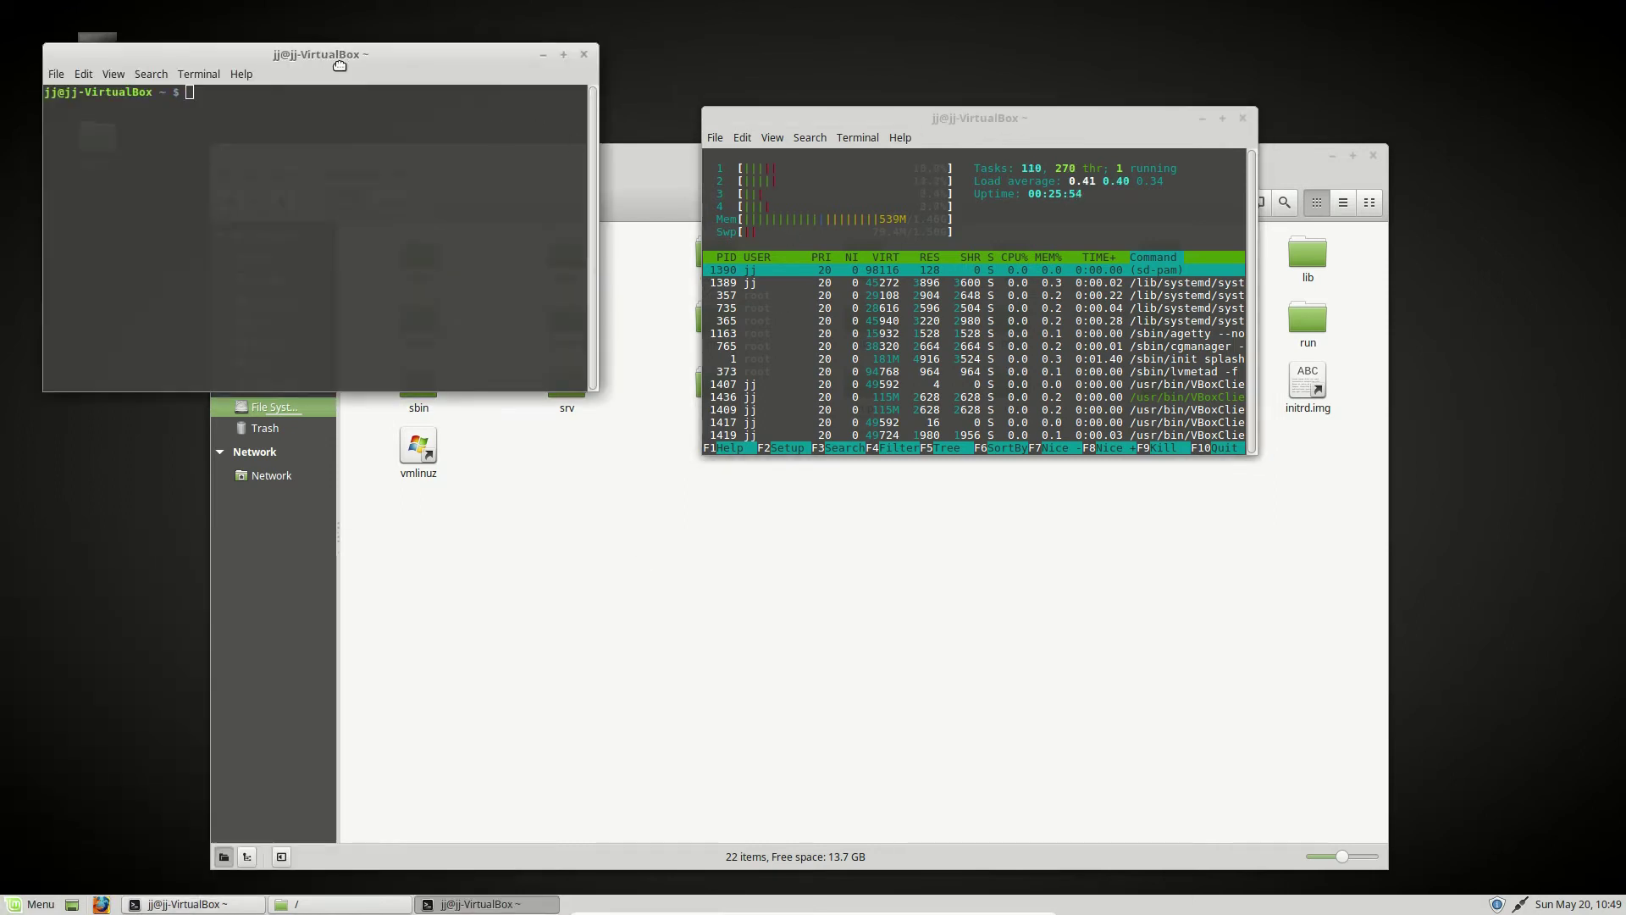
pyautogui.moveTo(339, 66); pyautogui.dragTo(764, 275)
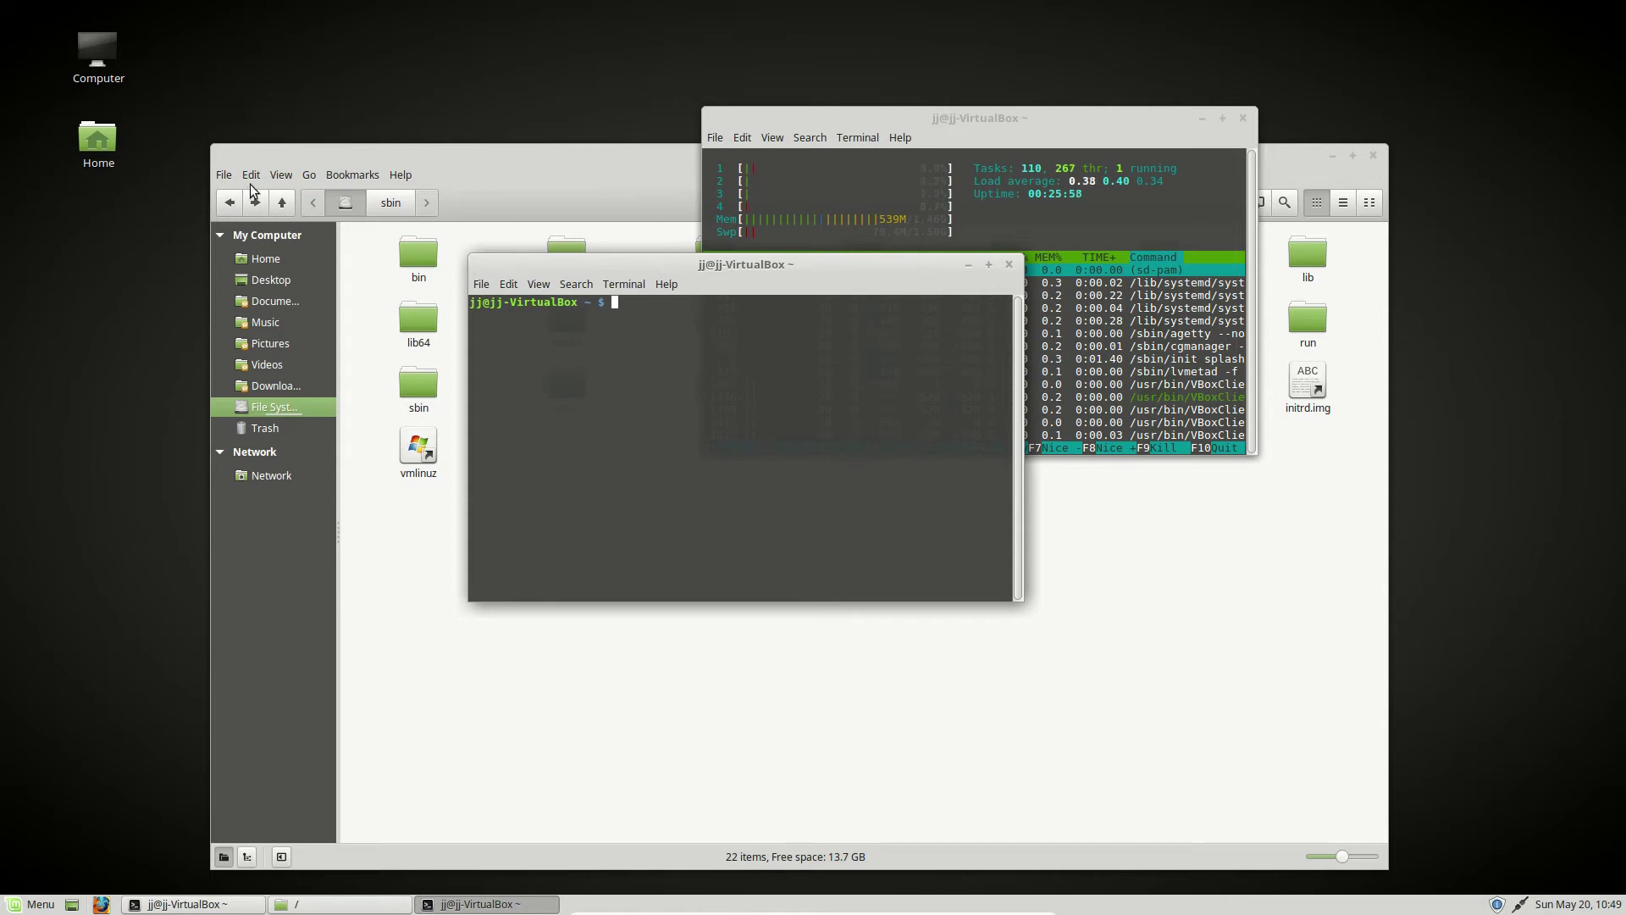
# - Close the htop terminal, confirming the Close Terminal prompt
pyautogui.click(335, 207)
pyautogui.click(1098, 127)
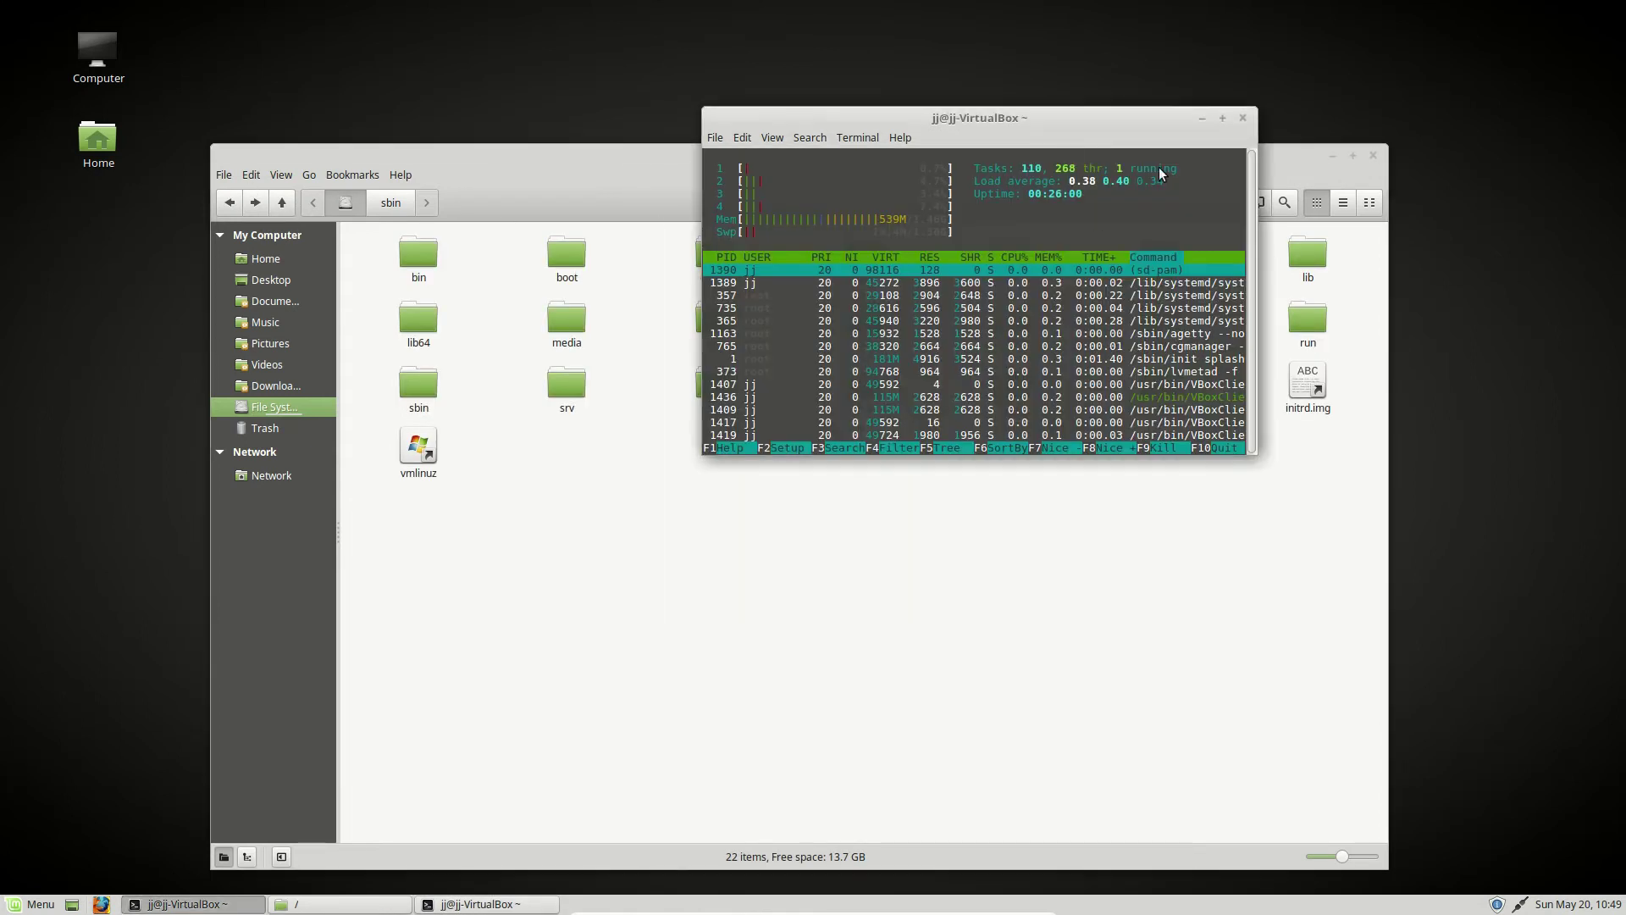
pyautogui.click(1243, 118)
pyautogui.click(481, 905)
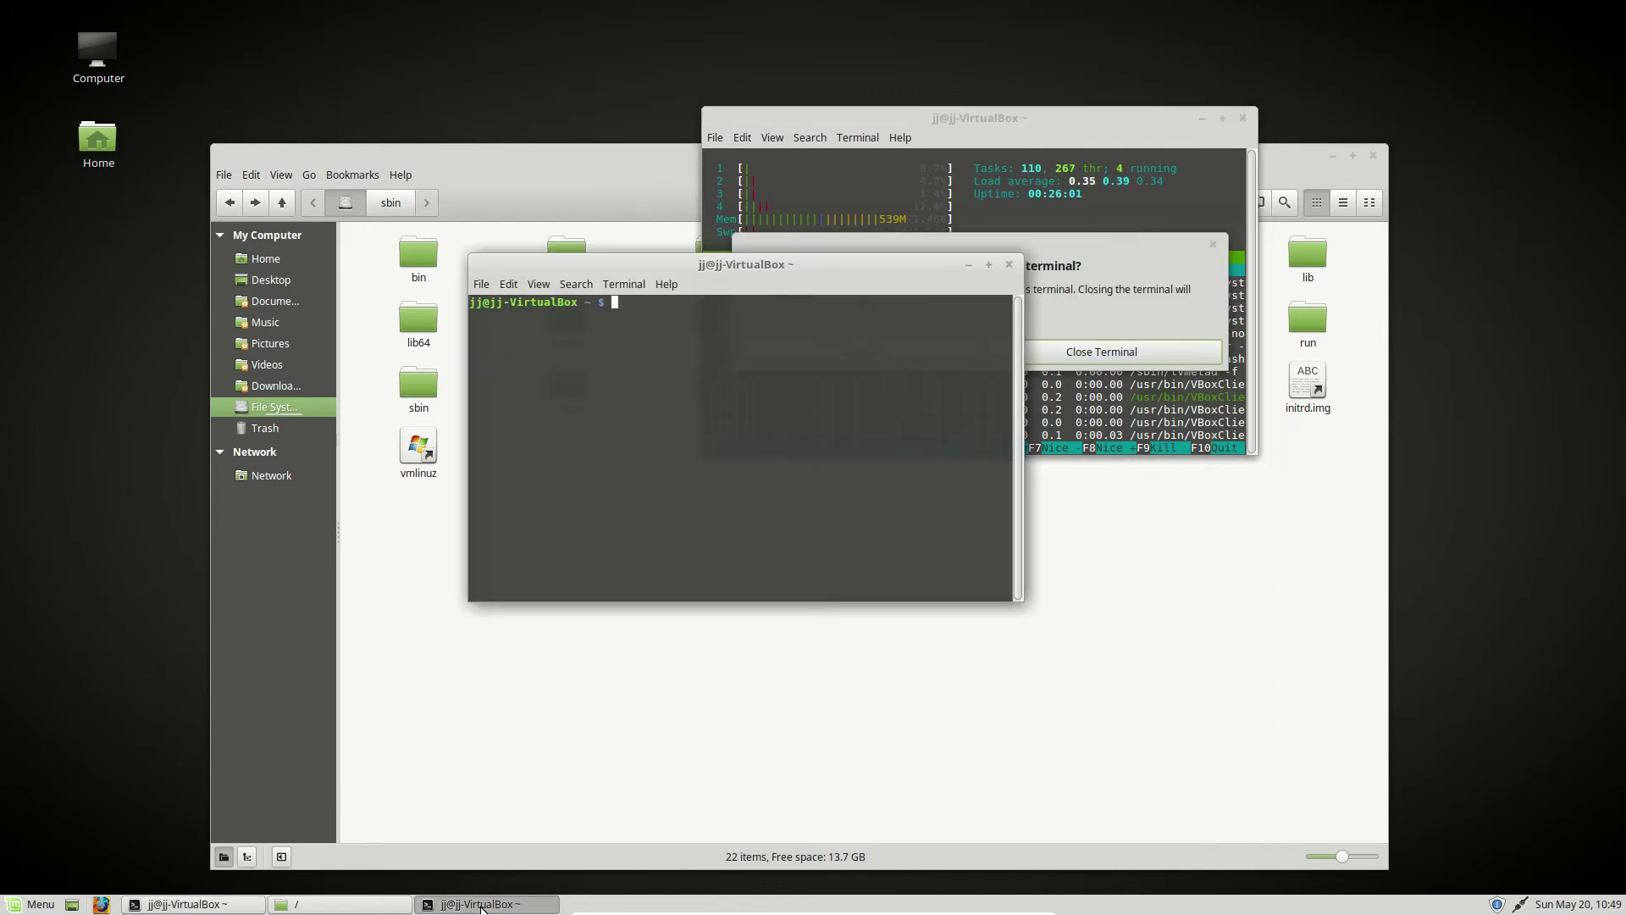
pyautogui.click(1117, 334)
pyautogui.click(1108, 354)
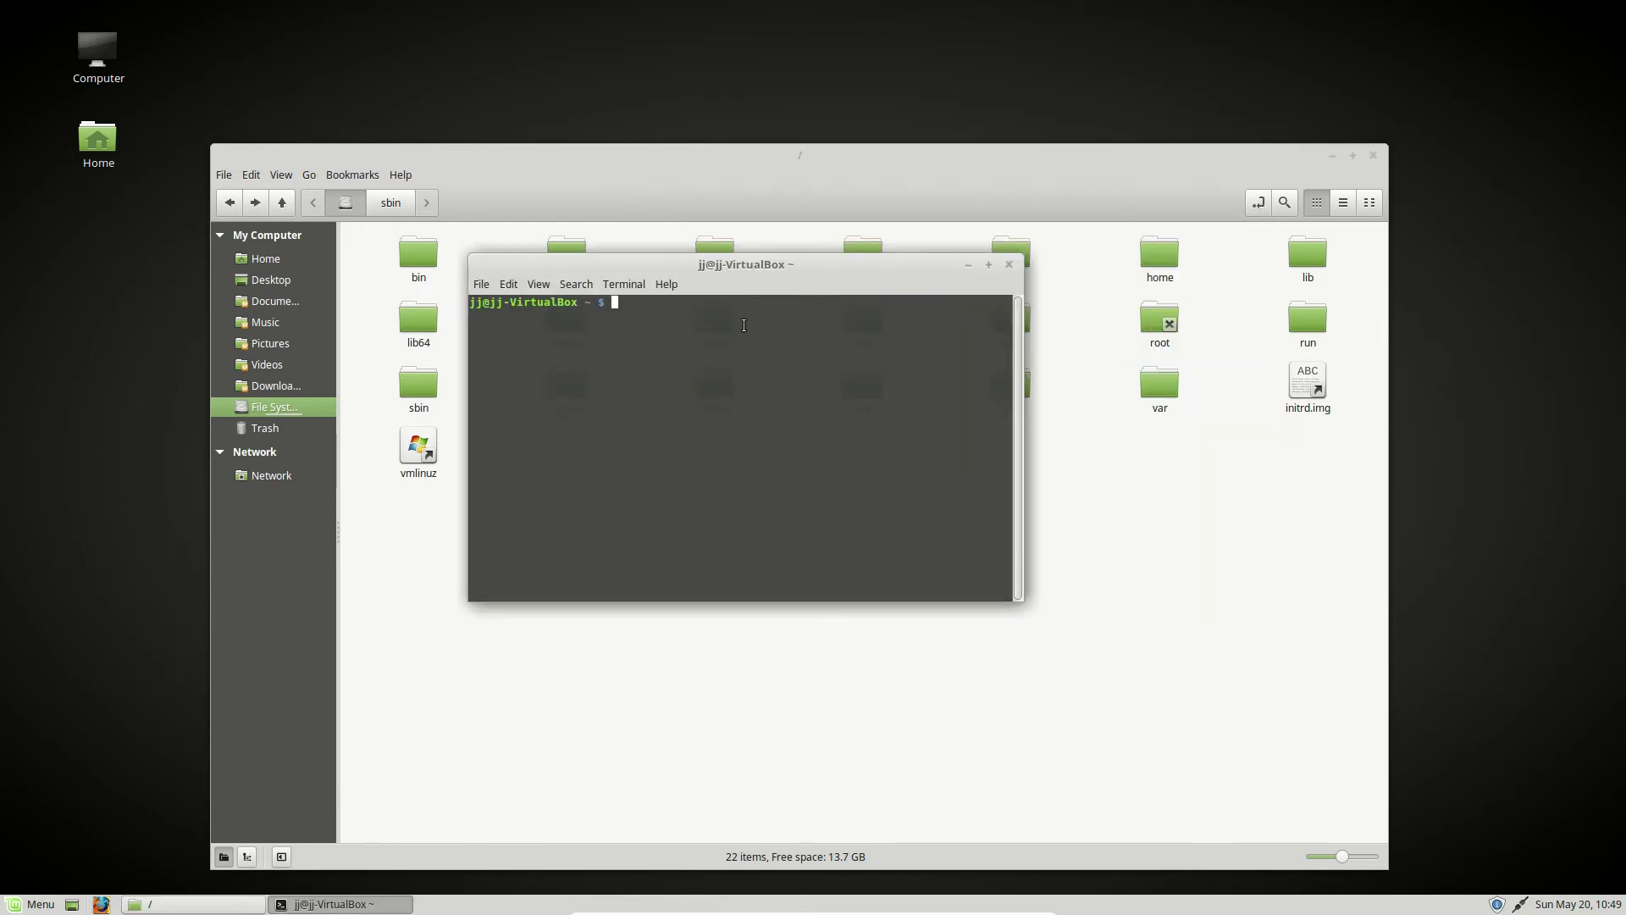
# - Run rm -rf /, get the preserve-root refusal, and recall the command to its start
pyautogui.write('rm')
pyautogui.write(' -f')
pyautogui.write('f')
pyautogui.press('Return')
pyautogui.press('Up')
pyautogui.write('/')
pyautogui.press('Return')
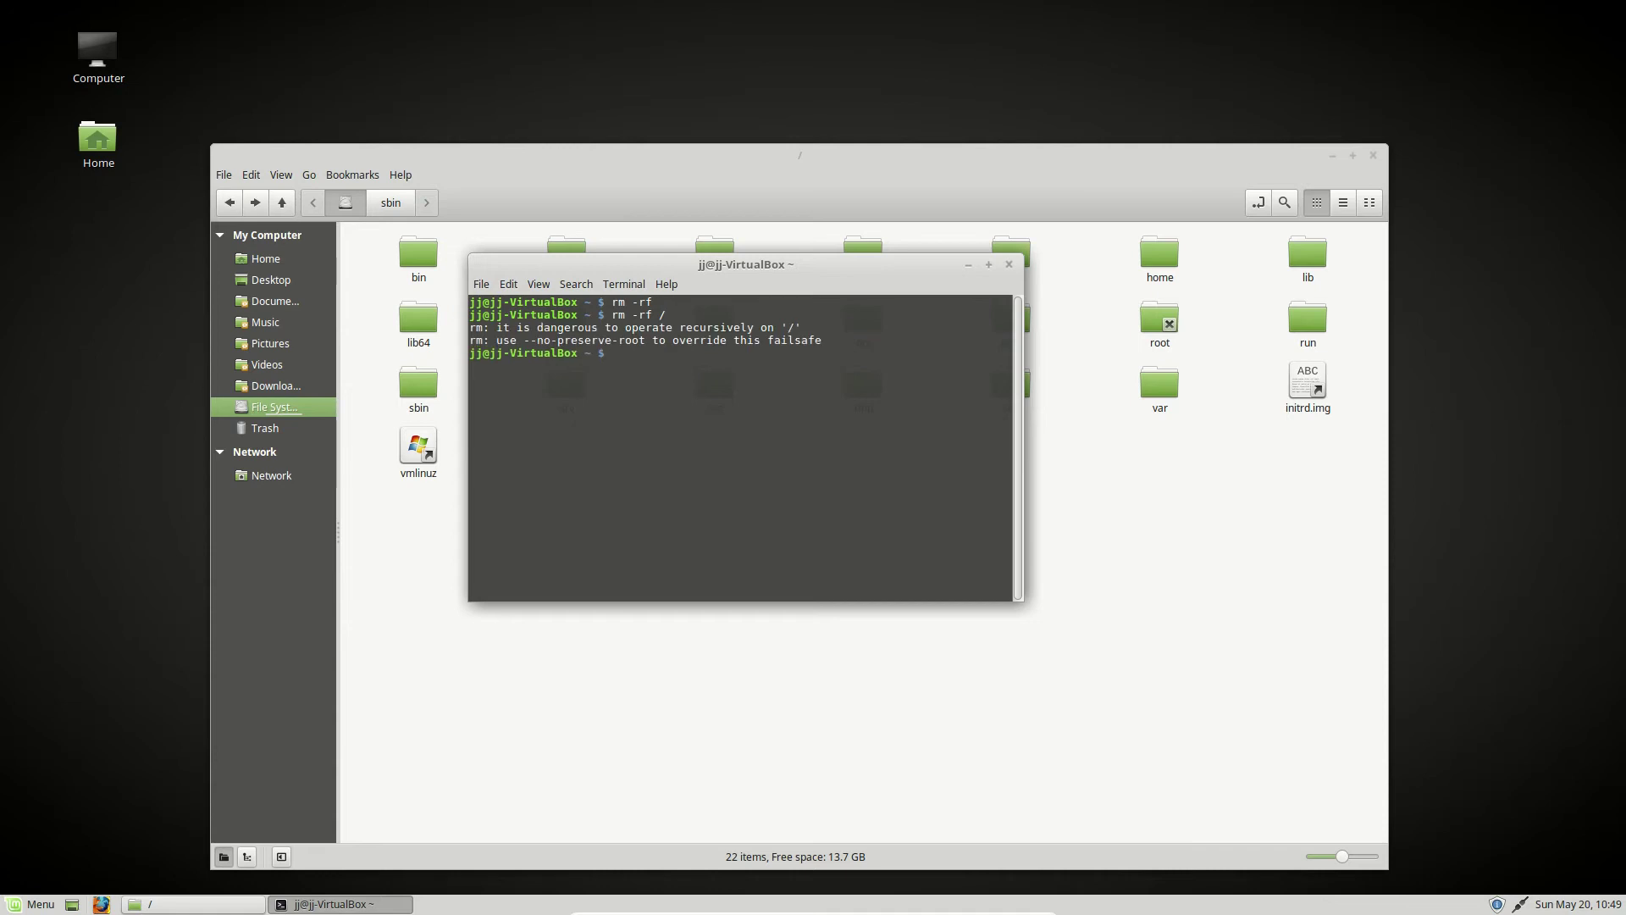
pyautogui.press('Up')
pyautogui.press('Home')
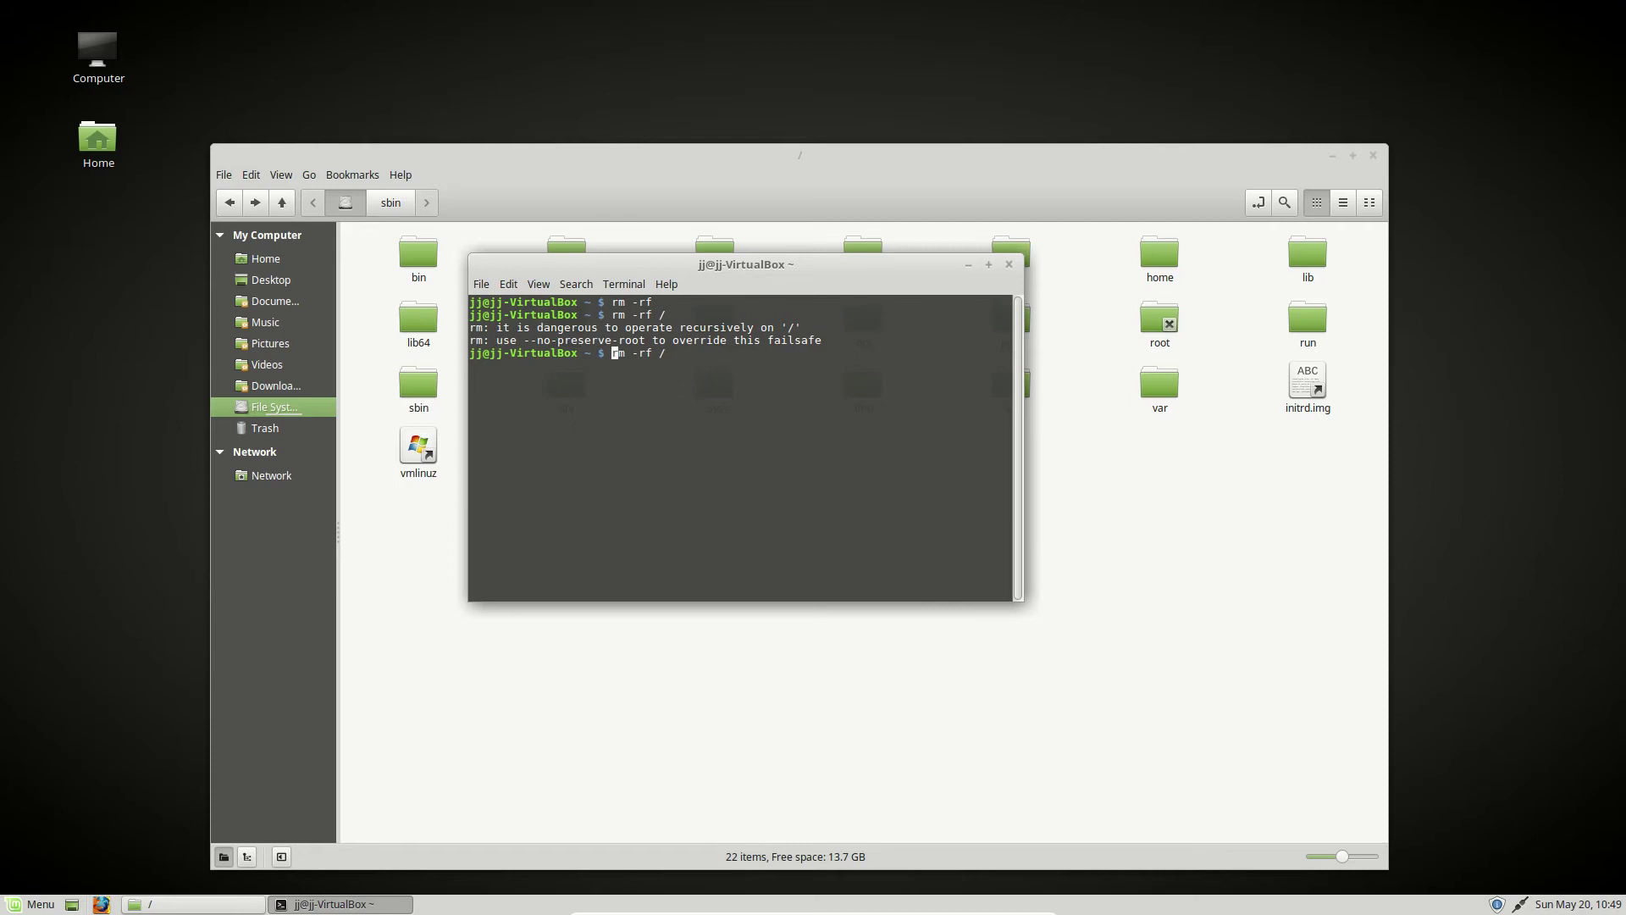
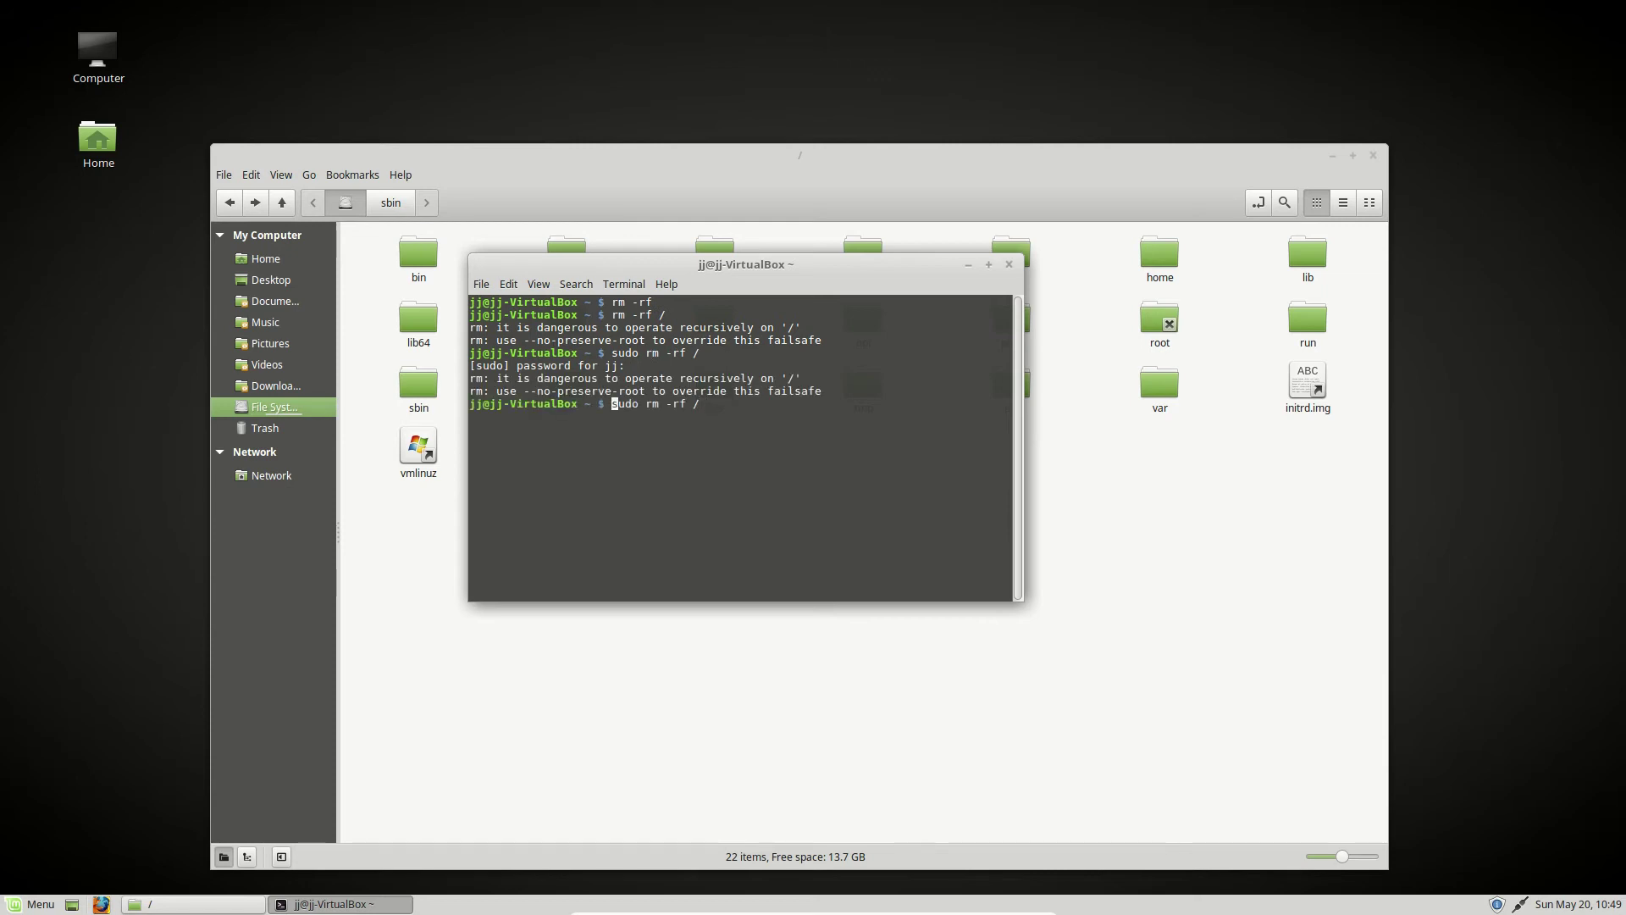
# - Move the cursor to the end of the recalled sudo rm -rf / command, ready to append --no-preserve-root
pyautogui.press('End')
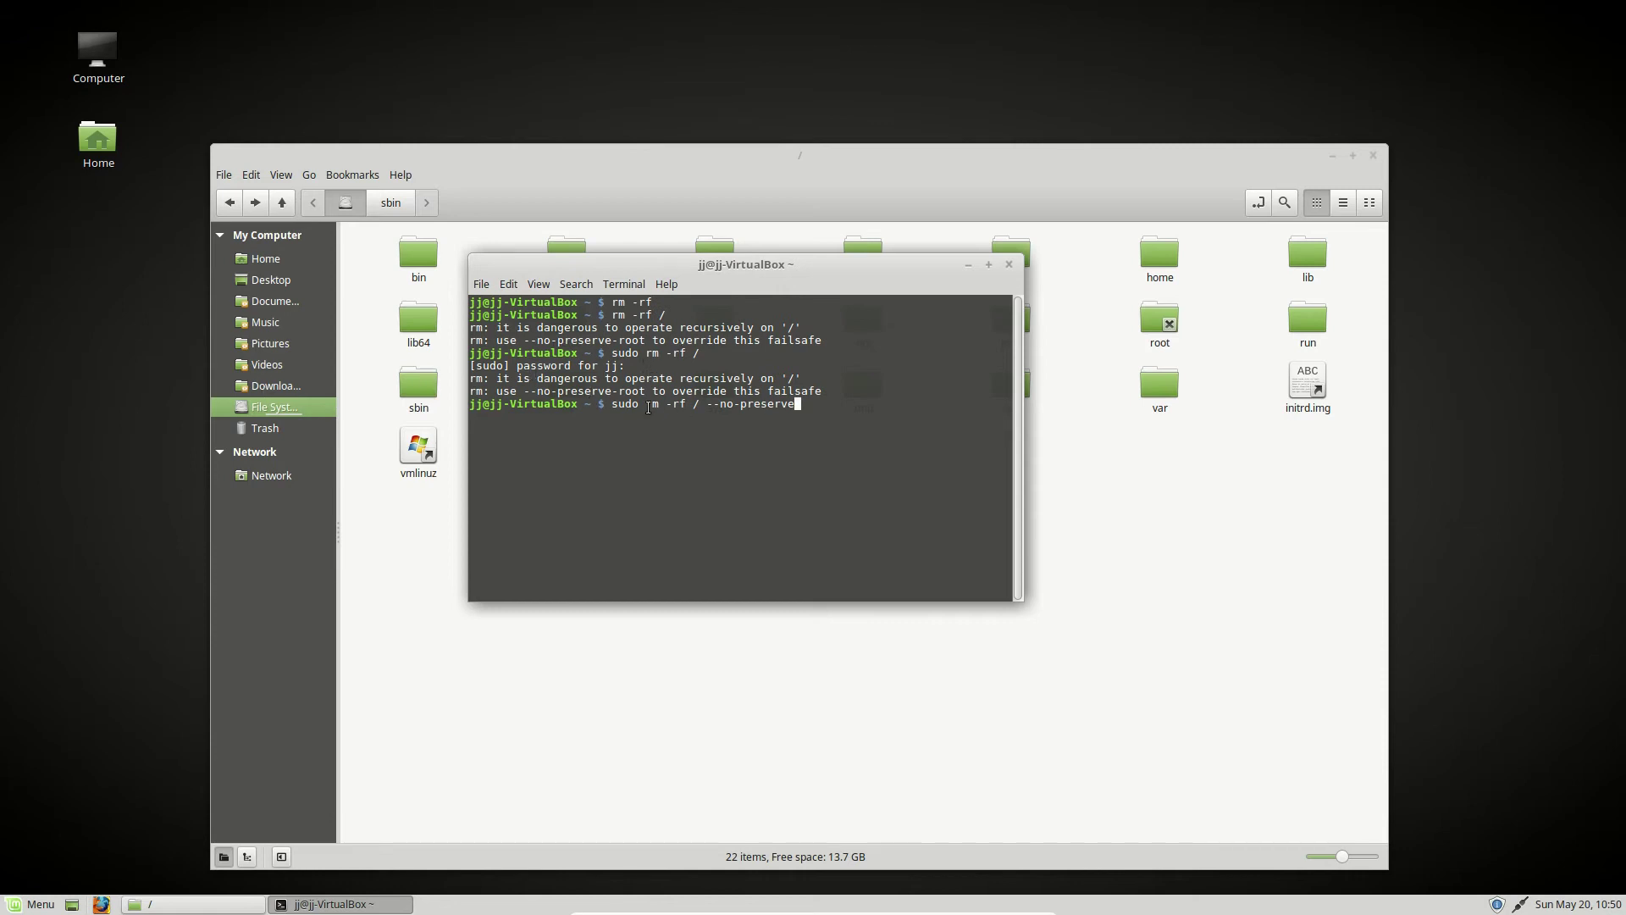
# - Highlight the 'rm -rf' portion of the command at the prompt, then deselect it
pyautogui.moveTo(645, 406); pyautogui.dragTo(689, 410)
pyautogui.click(820, 402)
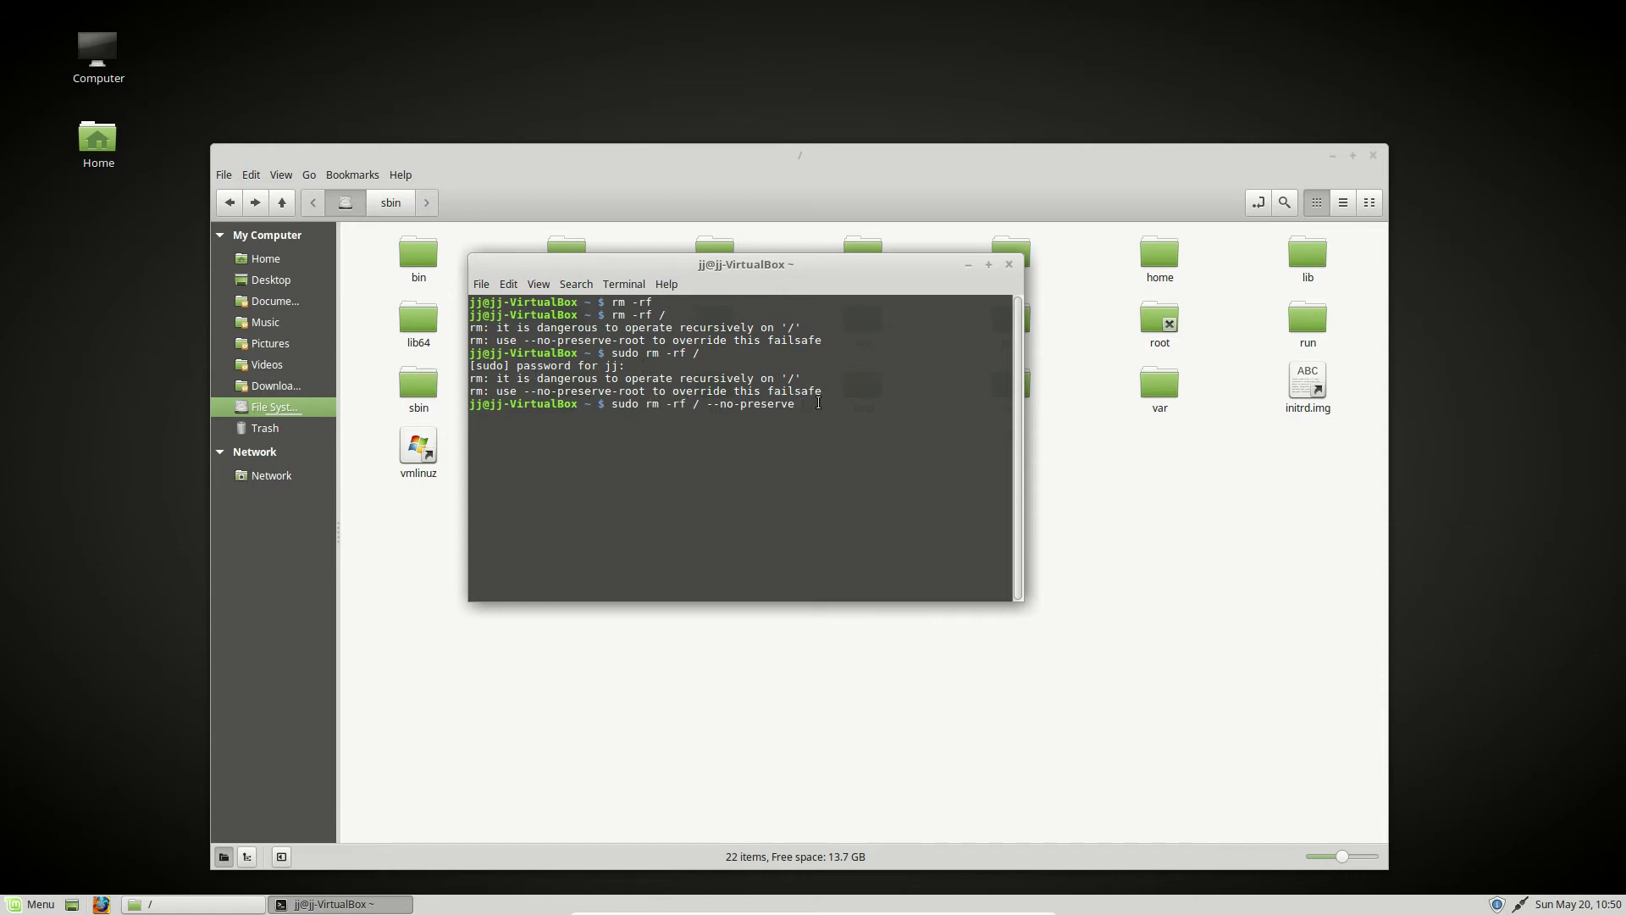
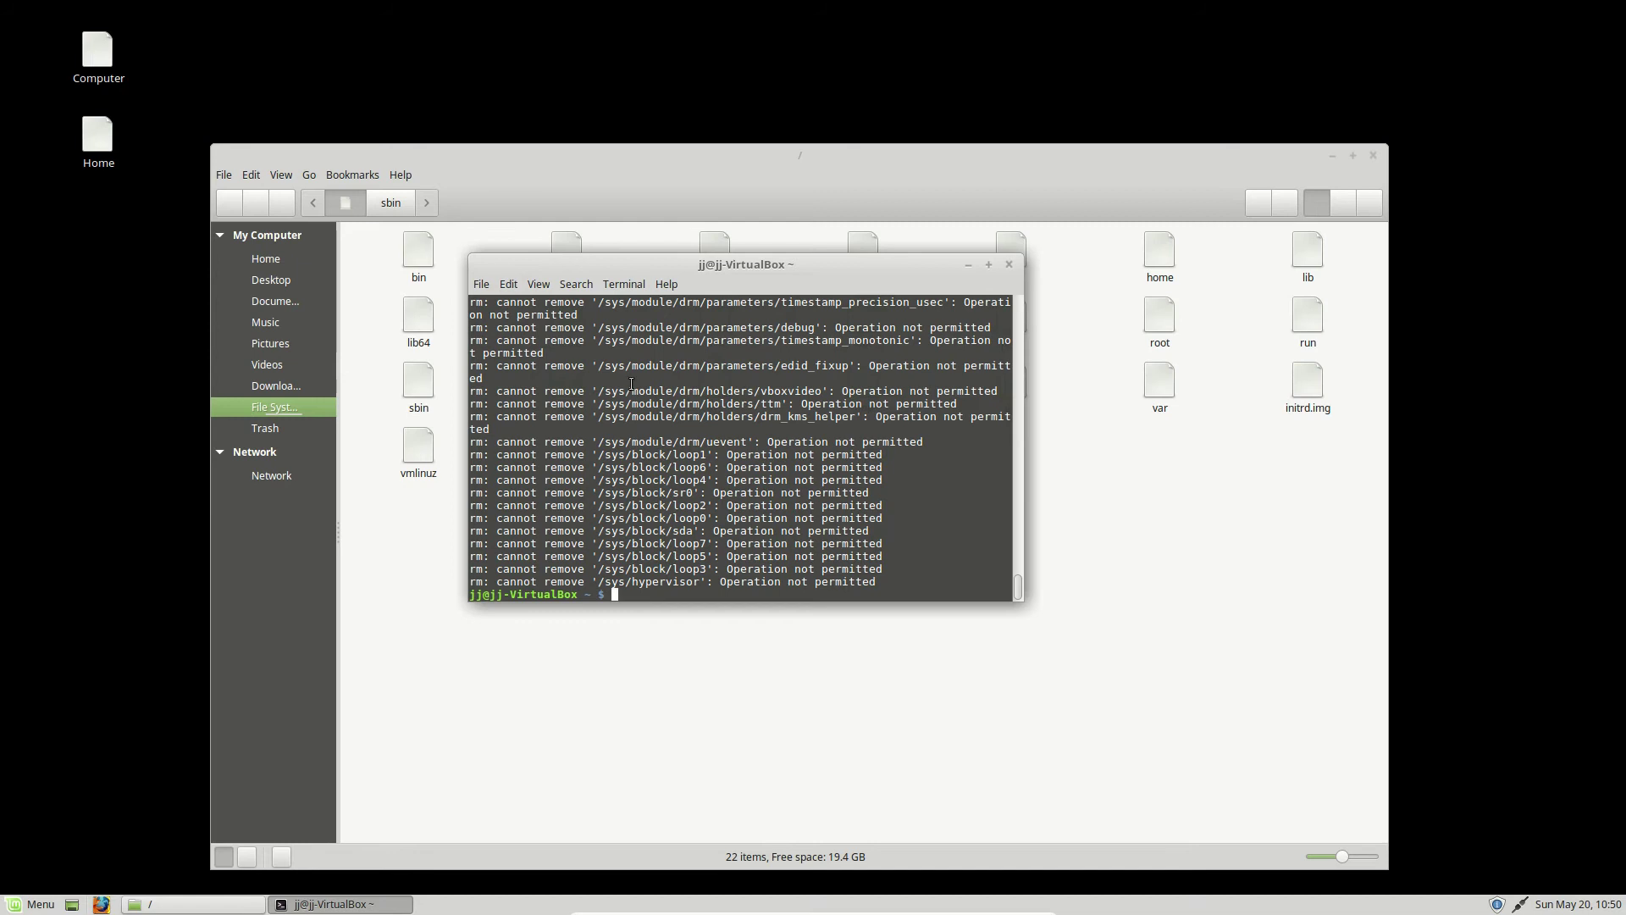
# - Move the terminal aside to reveal the root folders and bring up the mnt folder's context menu
pyautogui.moveTo(733, 265); pyautogui.dragTo(954, 433)
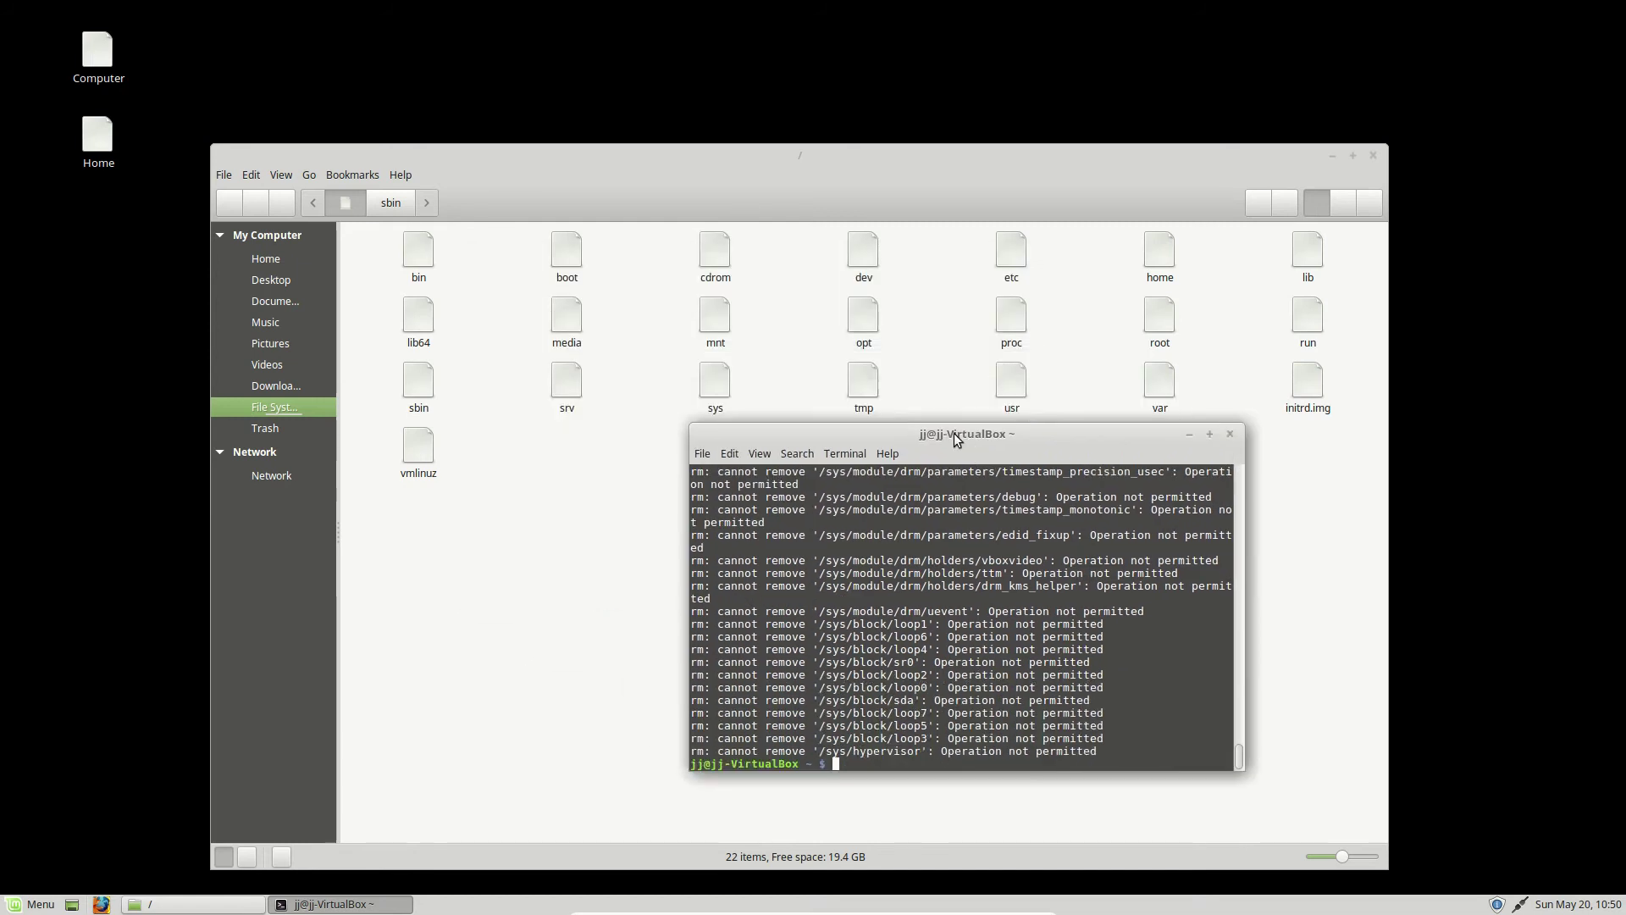
pyautogui.click(722, 322)
pyautogui.rightClick(722, 322)
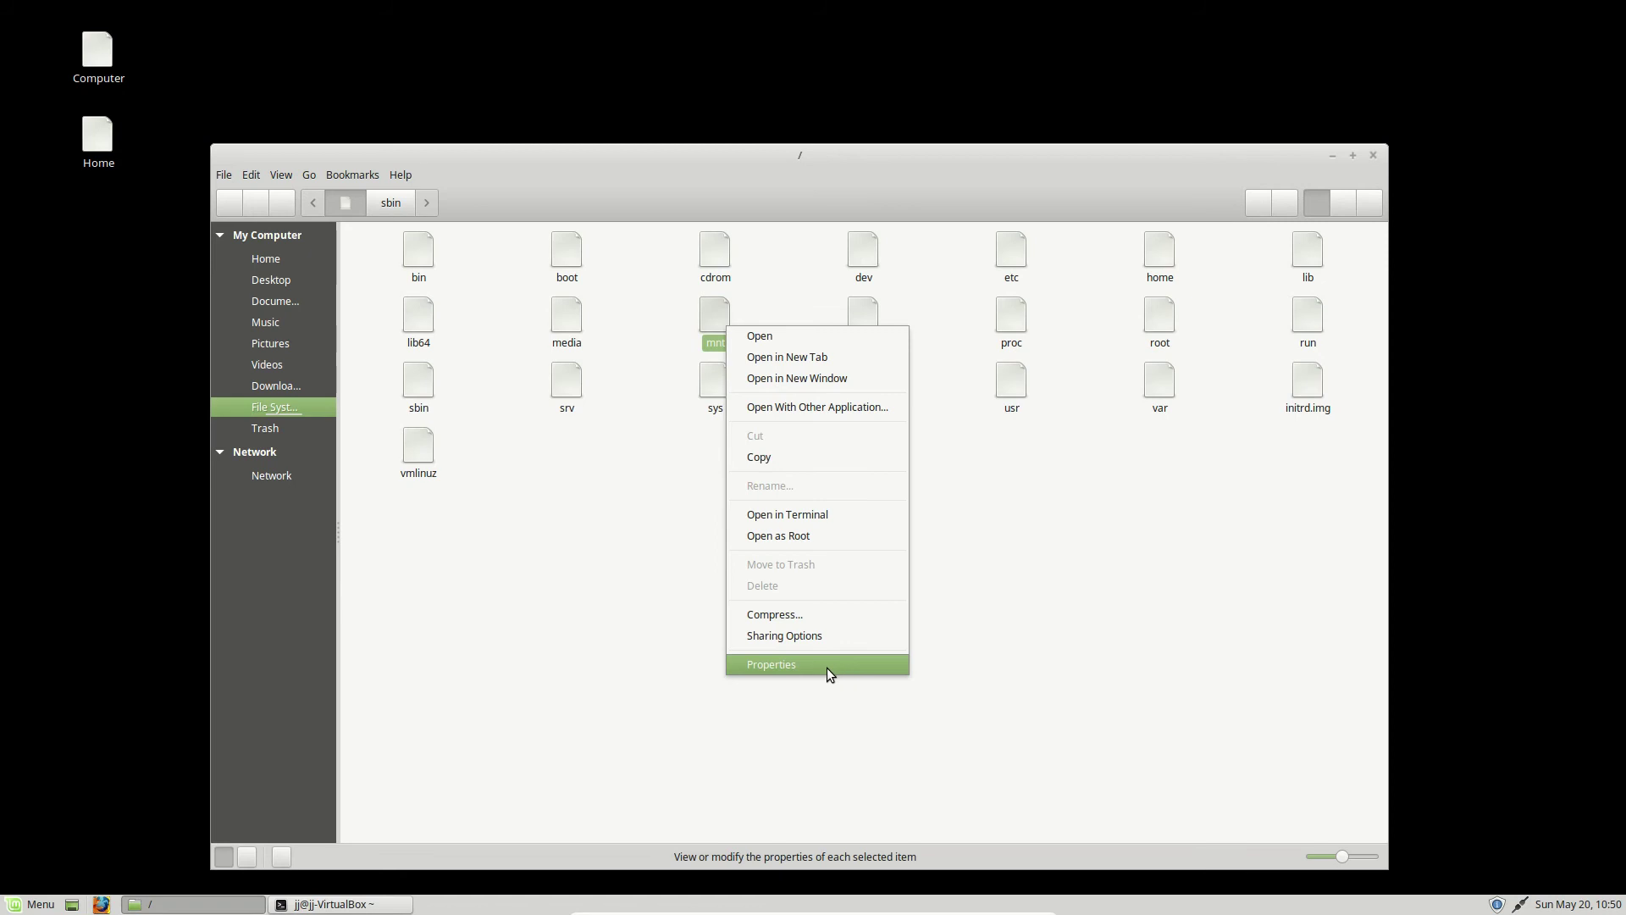
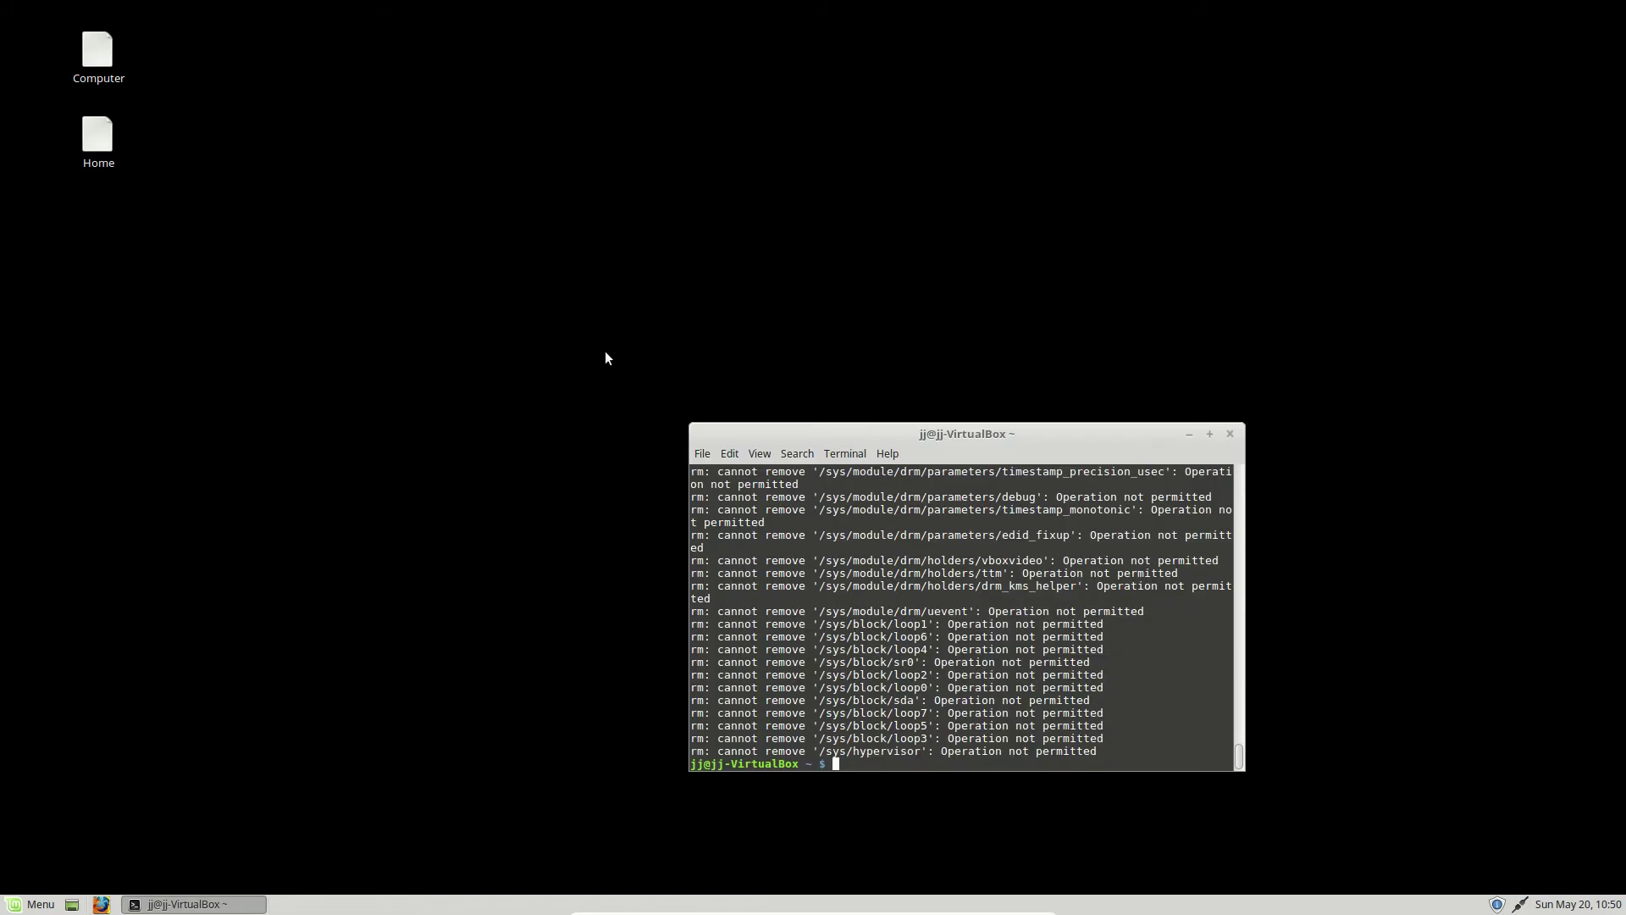
# - Open the applications menu from the panel and browse it, then close it
pyautogui.click(212, 498)
pyautogui.click(34, 903)
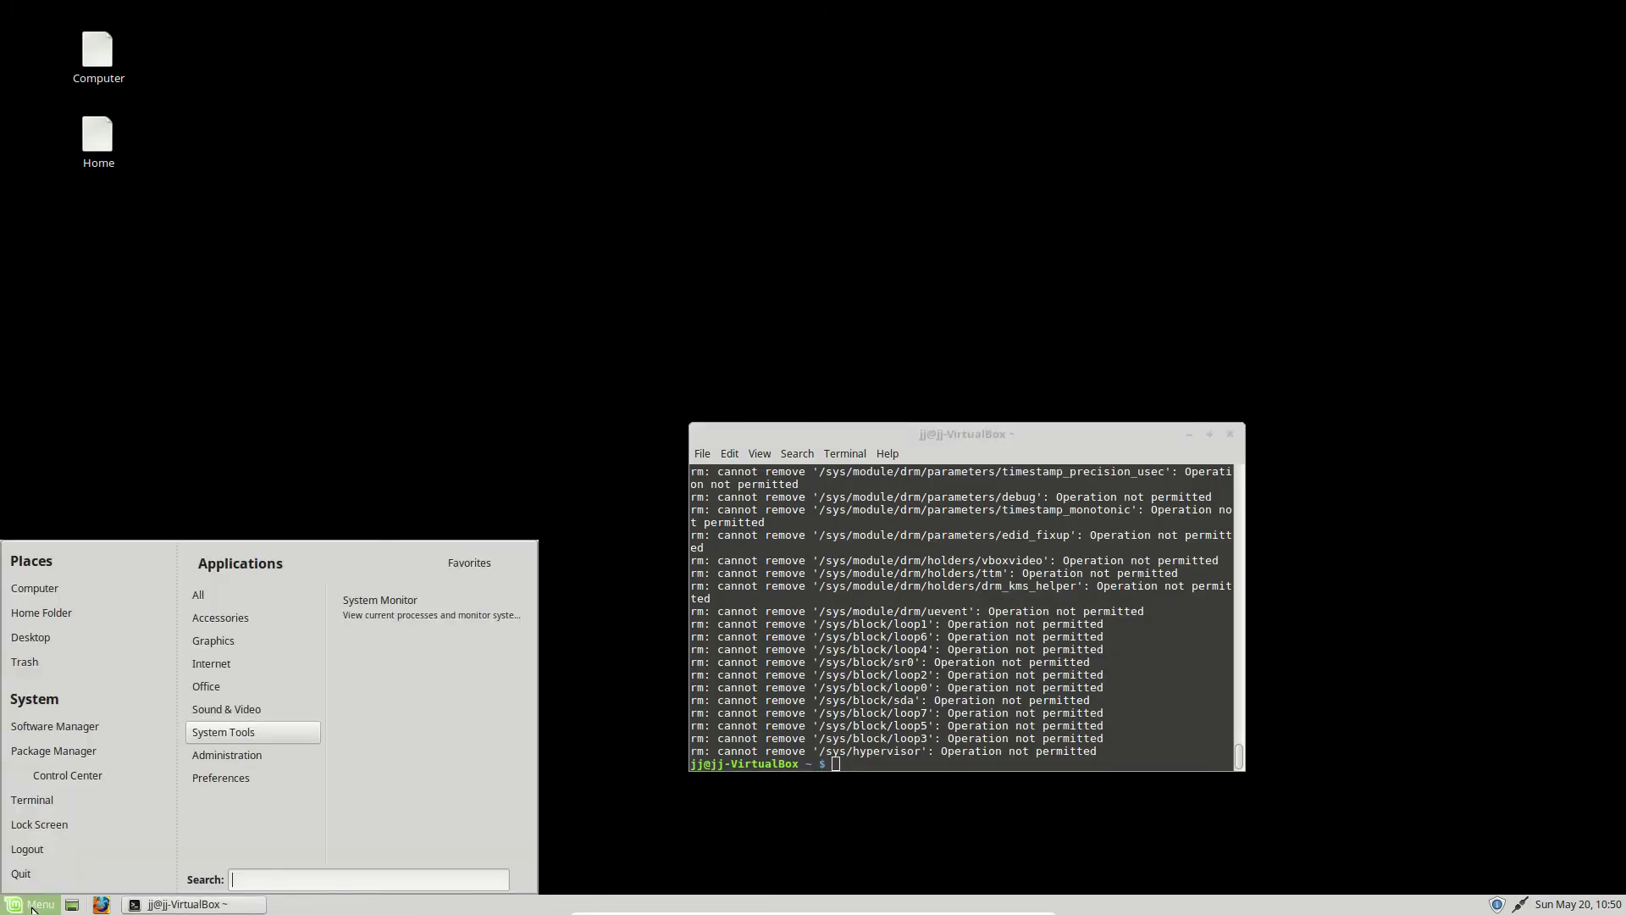
pyautogui.moveTo(260, 597)
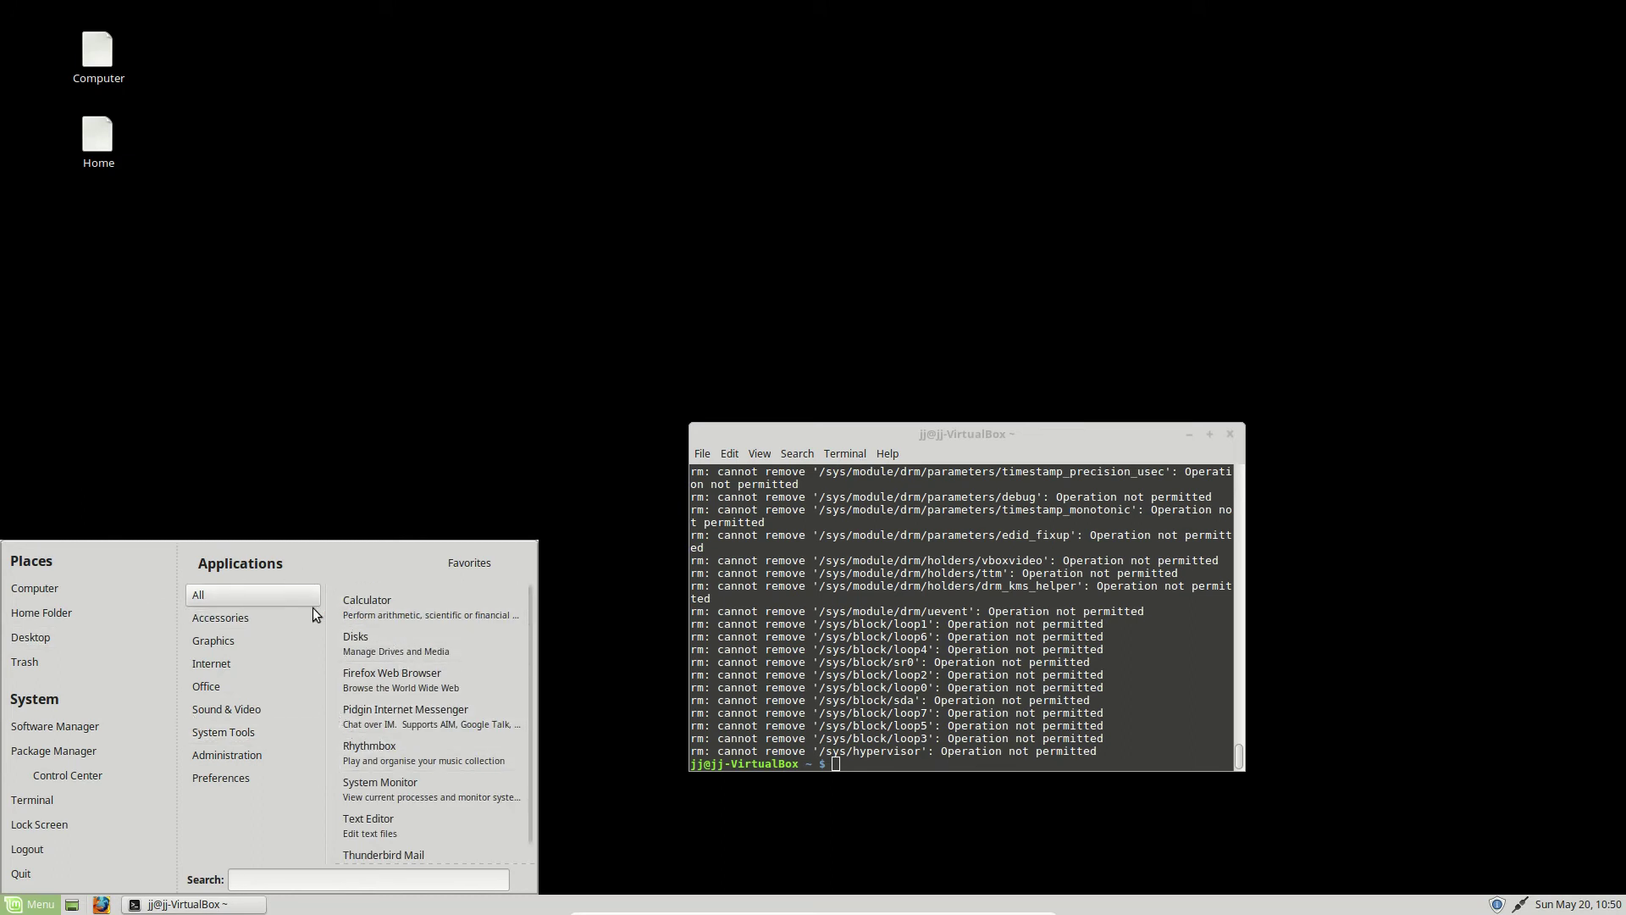
pyautogui.moveTo(313, 609)
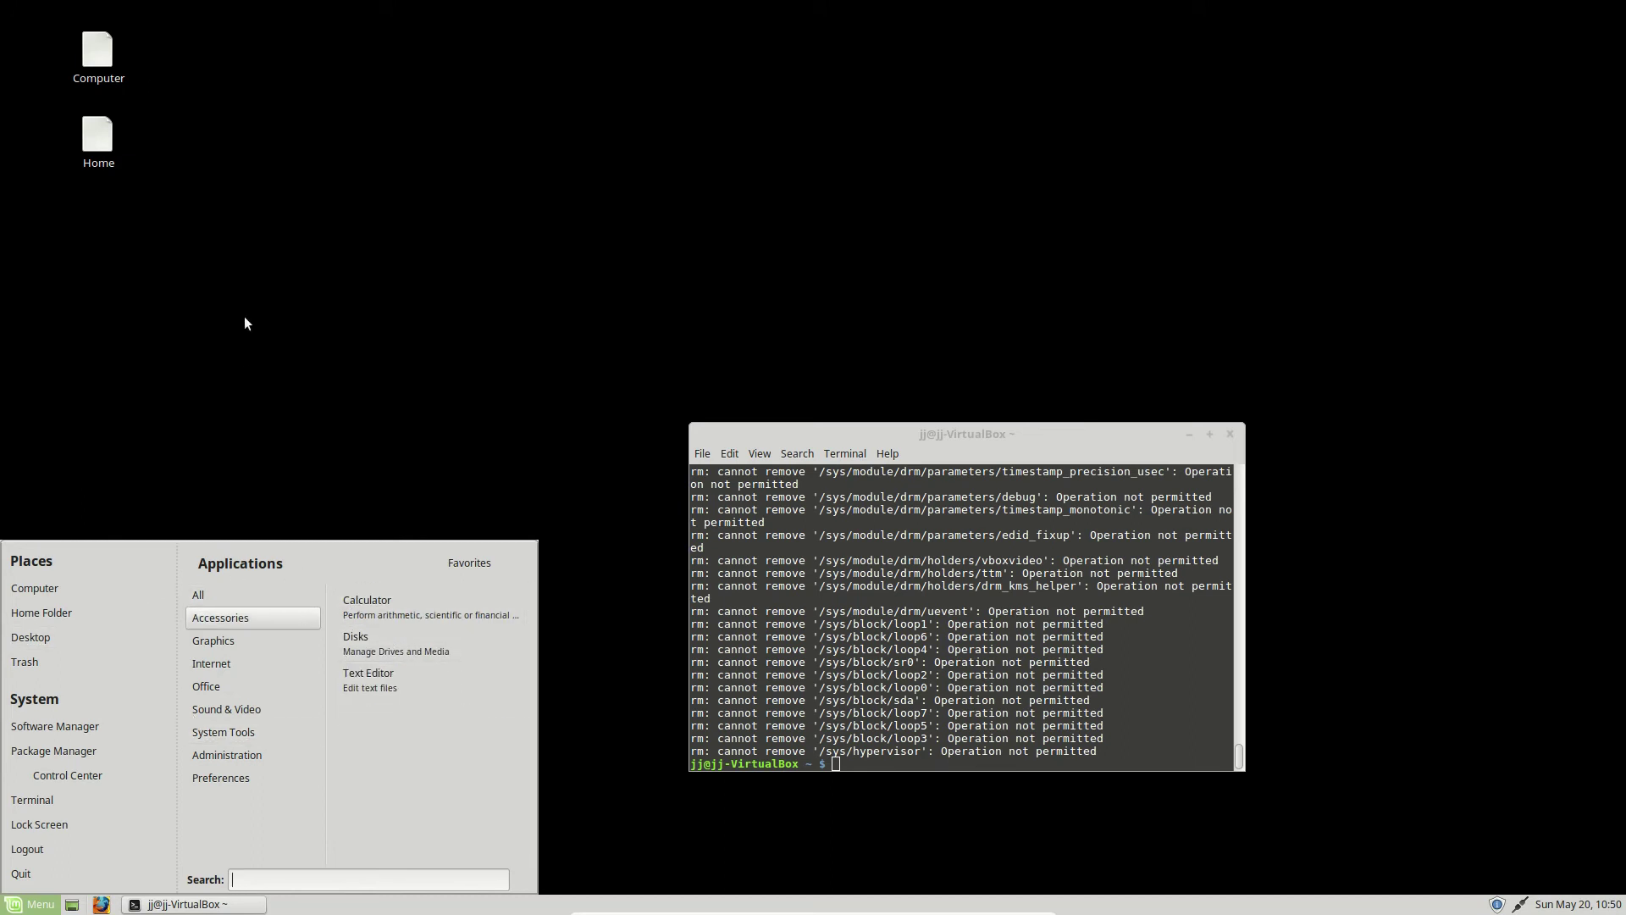
pyautogui.click(440, 371)
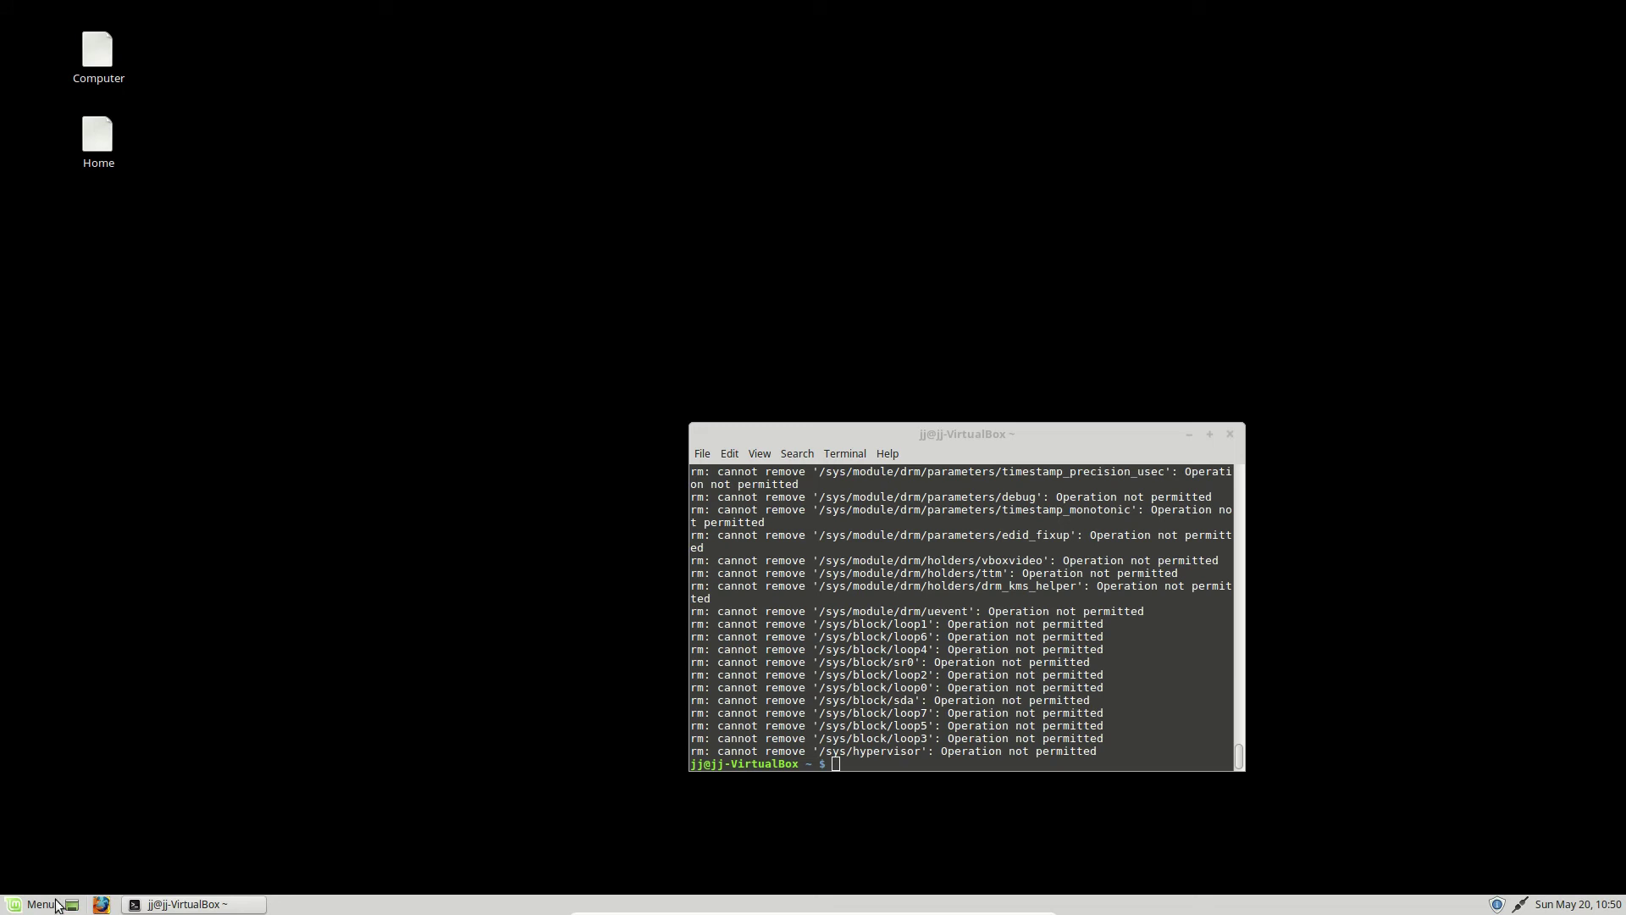
# - Try repeatedly to launch Firefox from the panel, then minimise and restore the terminal
pyautogui.click(105, 904)
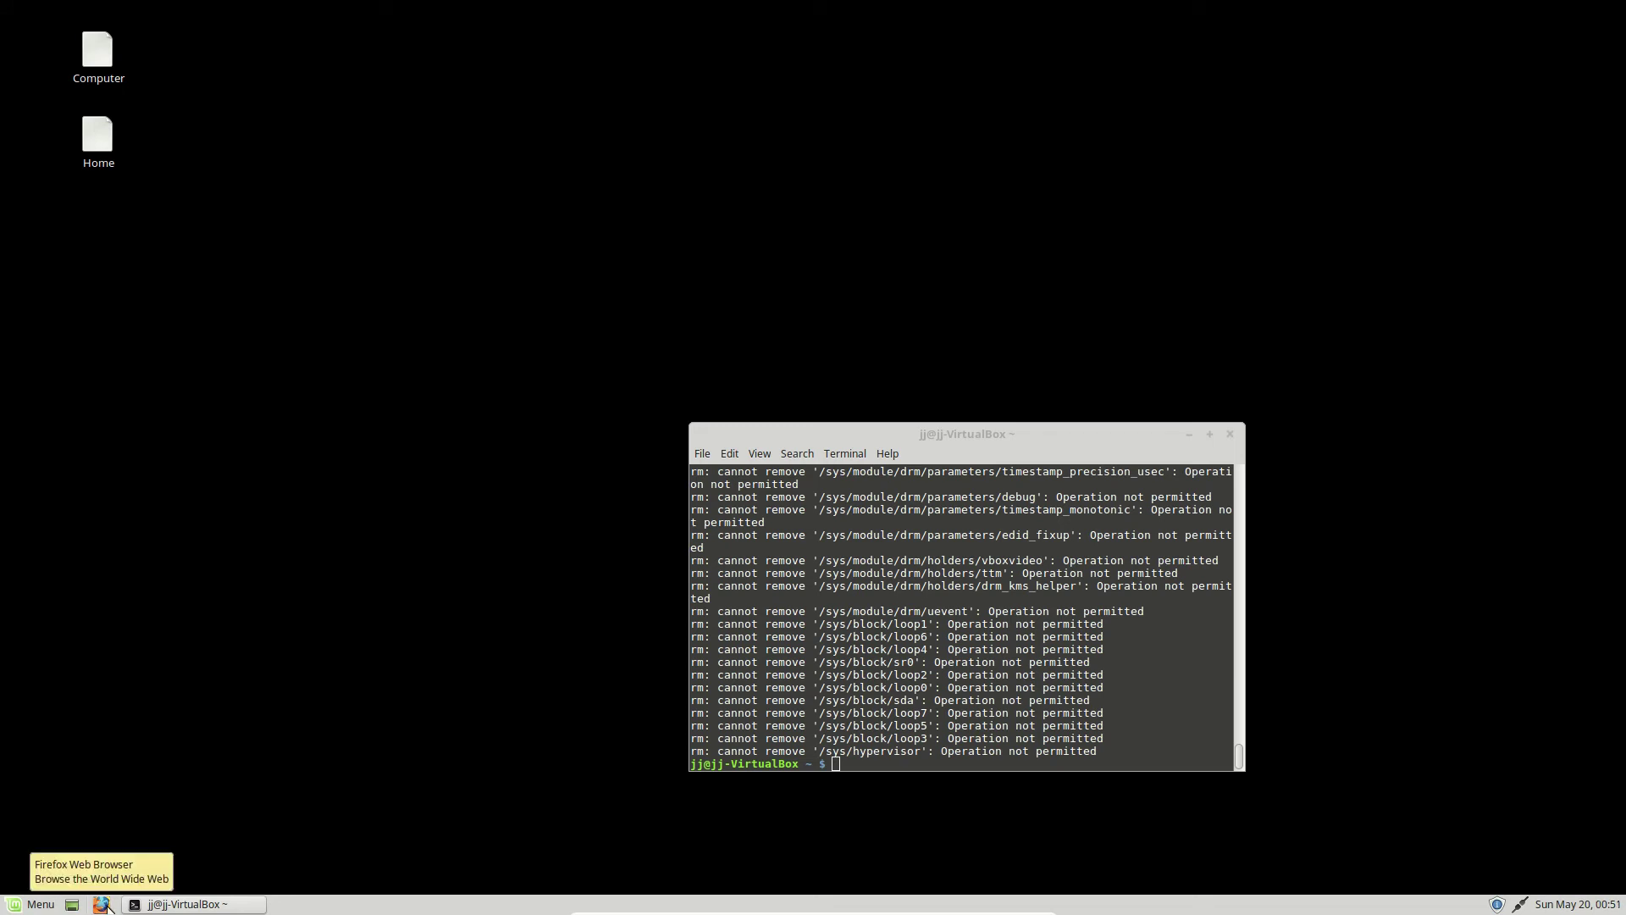
pyautogui.rightClick(110, 890)
pyautogui.click(101, 901)
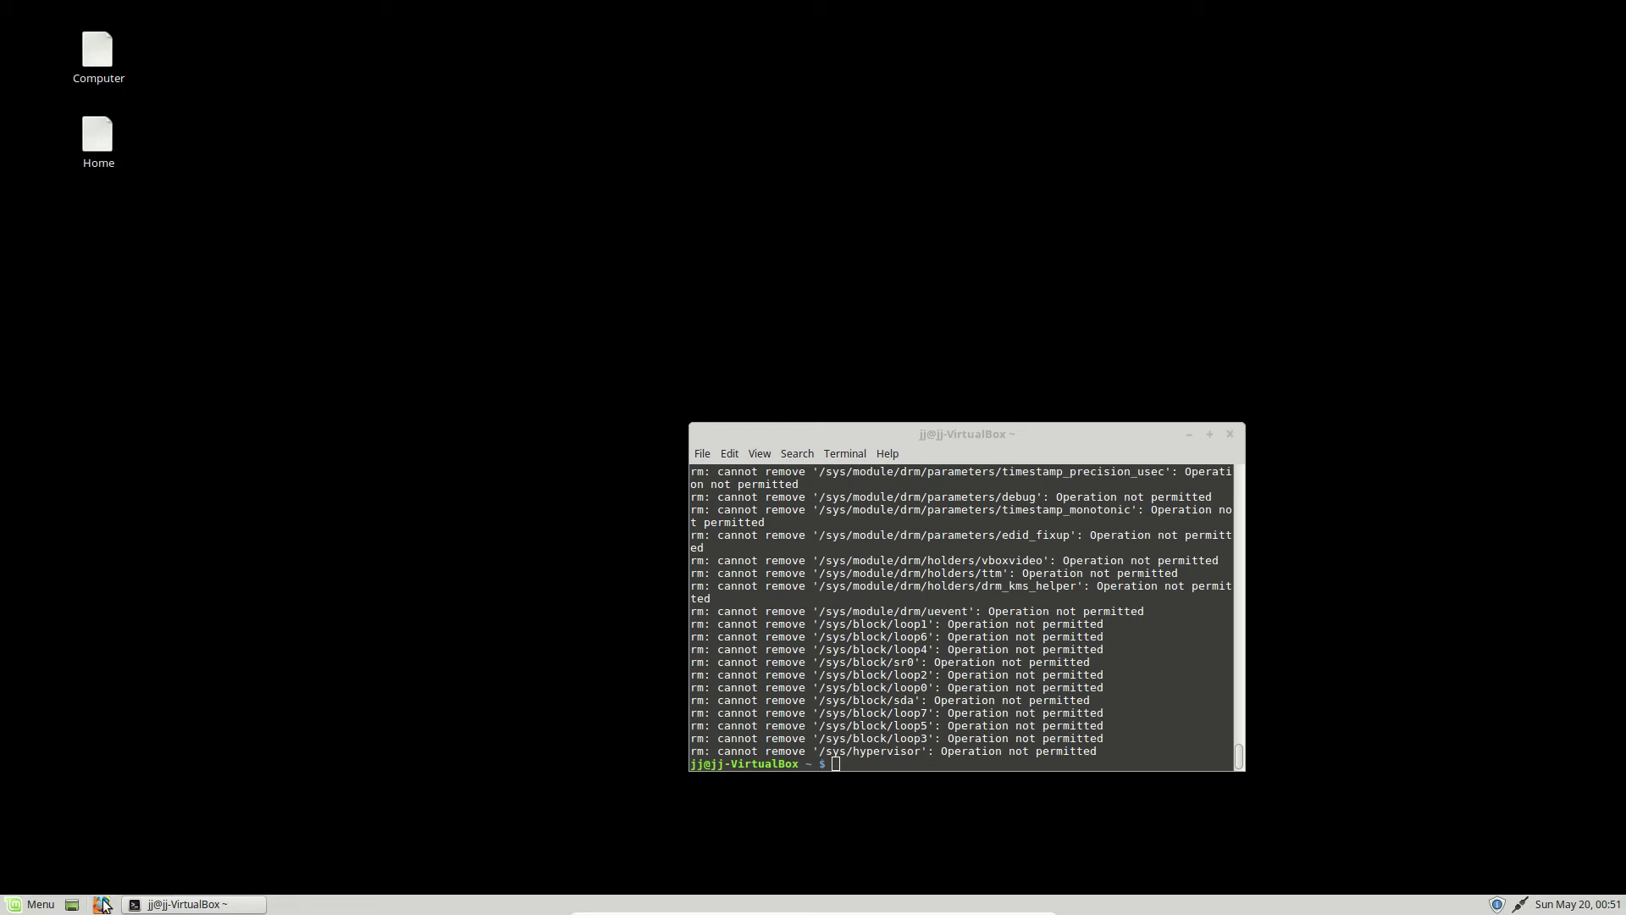
pyautogui.click(101, 902)
pyautogui.click(101, 901)
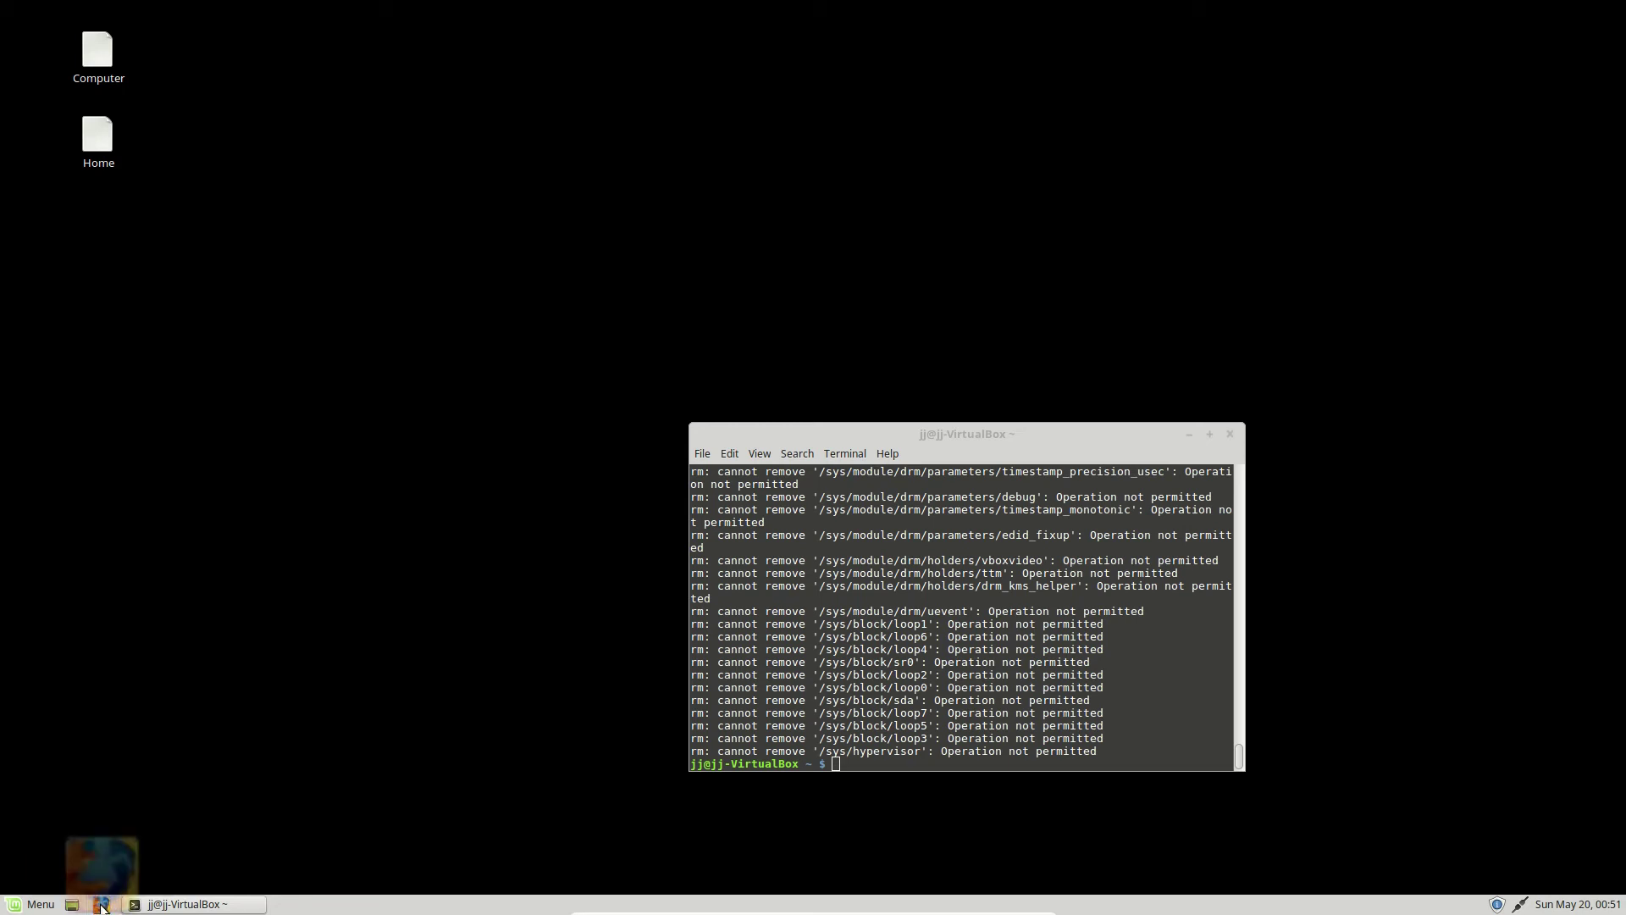
pyautogui.click(73, 904)
pyautogui.click(73, 904)
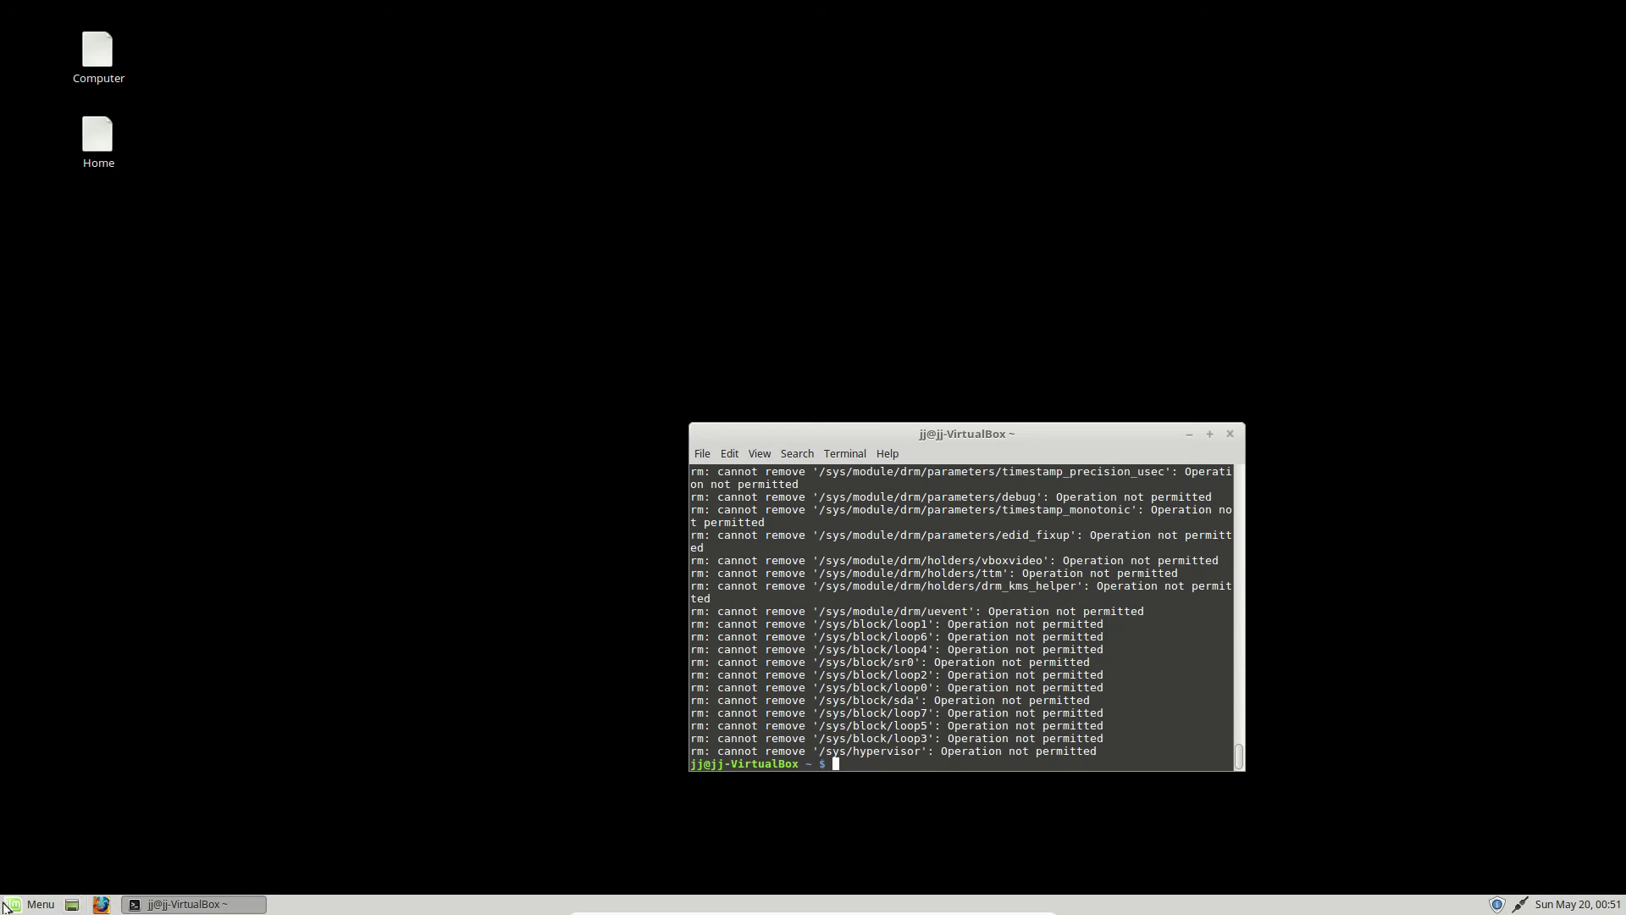
# - Toggle the applications menu open and closed several times, then return to the terminal
pyautogui.click(30, 905)
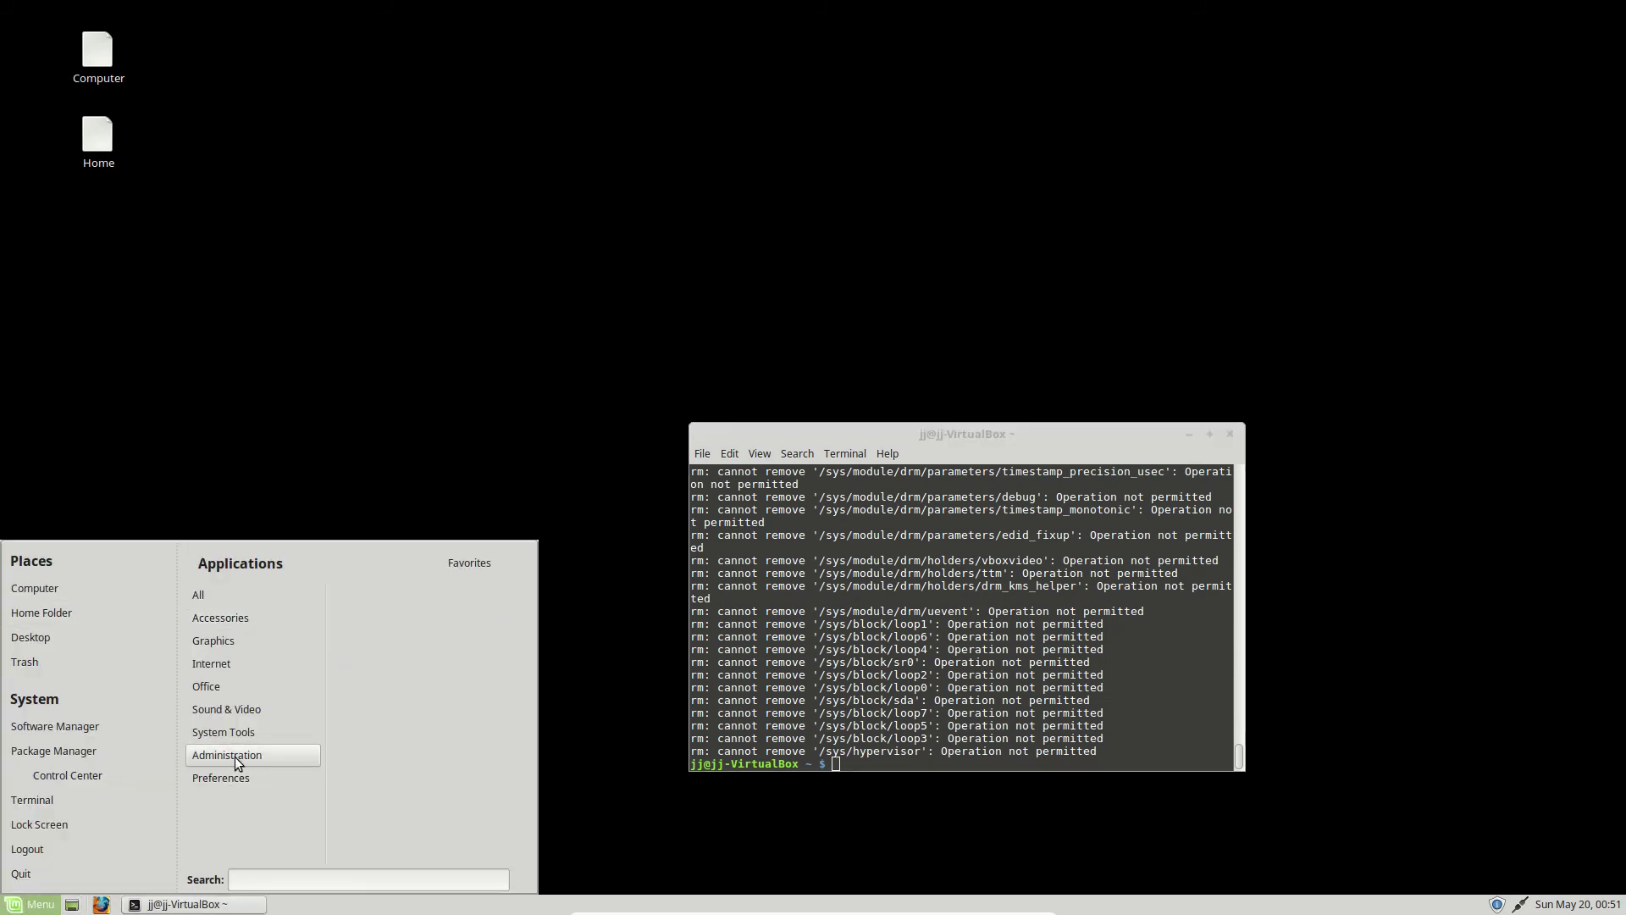
pyautogui.click(85, 588)
pyautogui.click(30, 905)
pyautogui.click(30, 904)
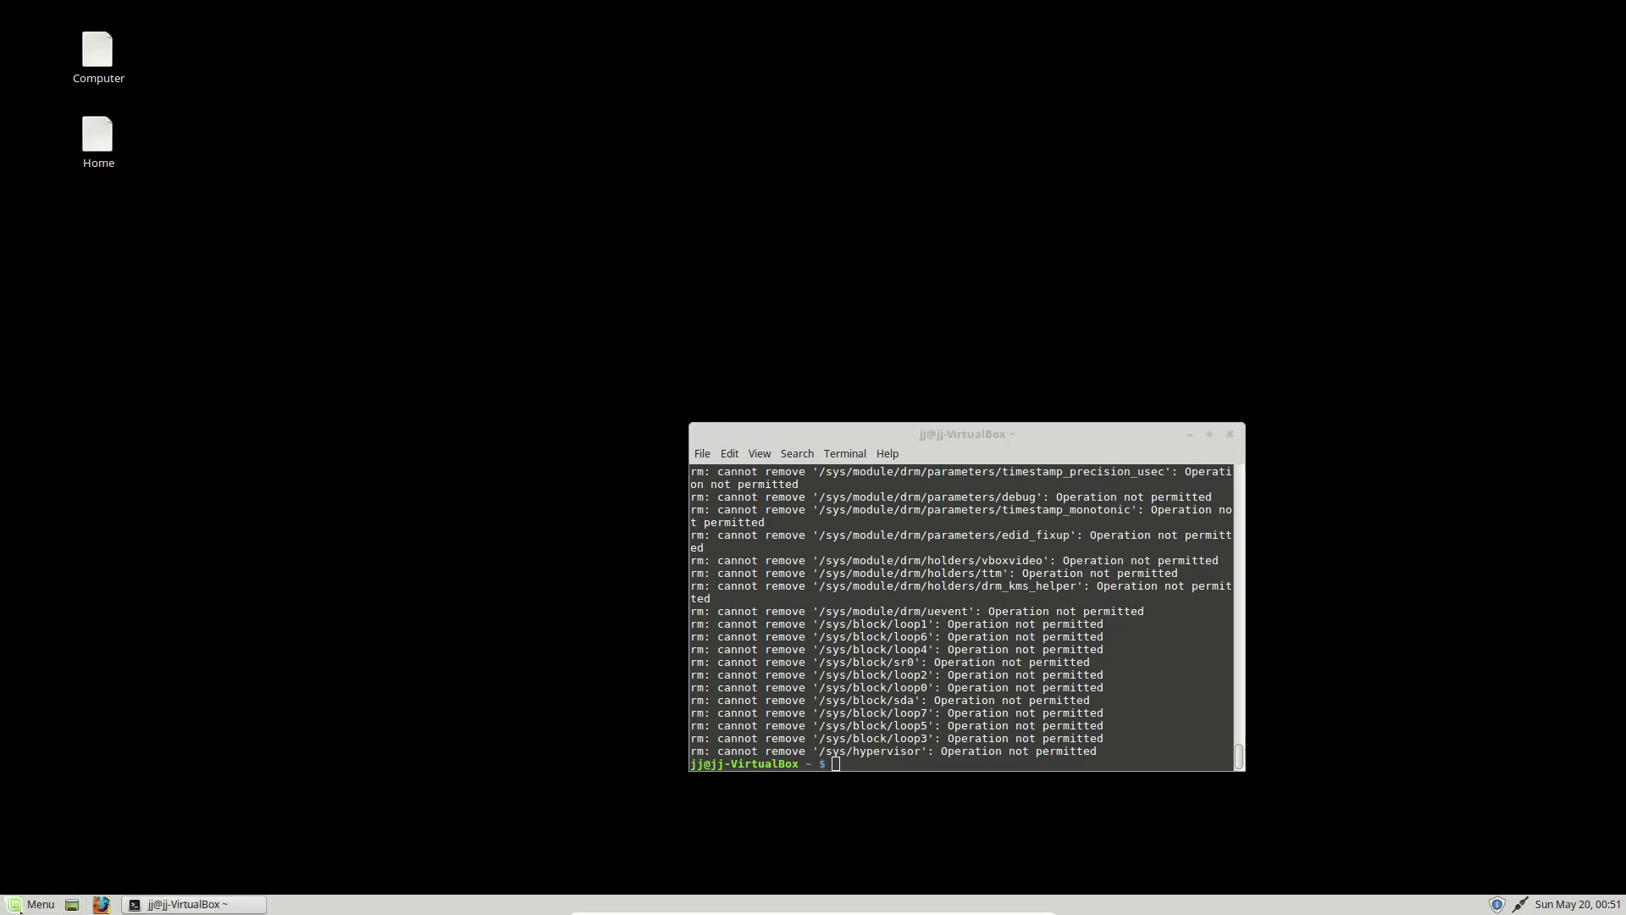
pyautogui.click(29, 905)
pyautogui.click(30, 905)
pyautogui.click(30, 904)
pyautogui.click(30, 905)
pyautogui.click(30, 905)
pyautogui.click(30, 905)
pyautogui.click(30, 905)
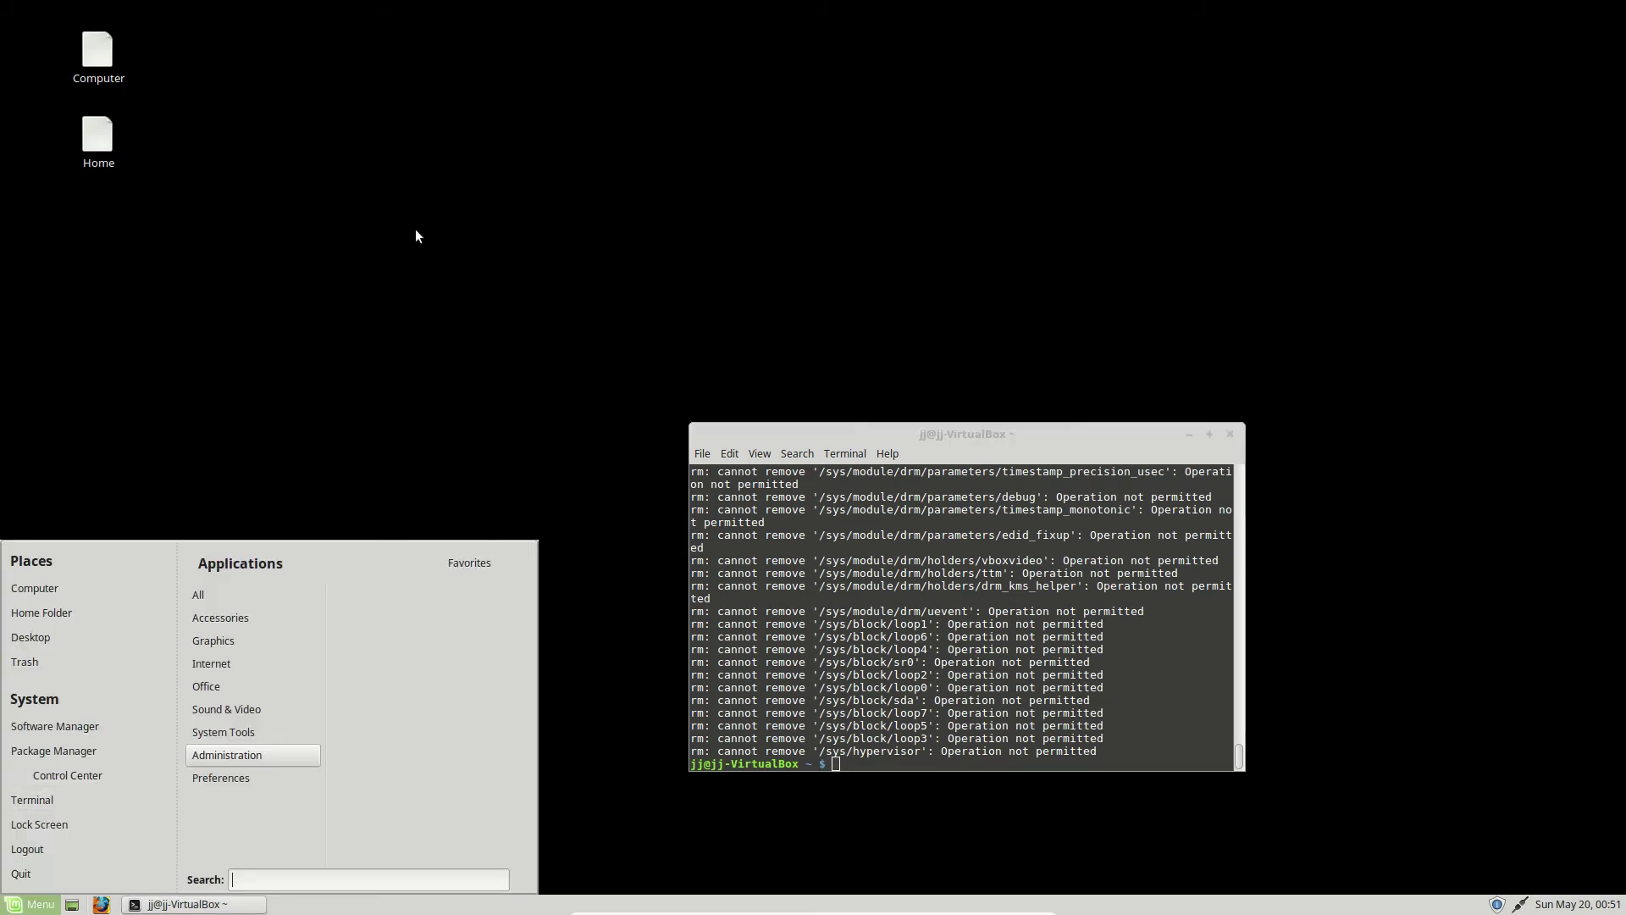
pyautogui.click(855, 671)
# - Run htop and 'sudo apt install htop', and highlight the missing sudo path in the error
pyautogui.write('htop')
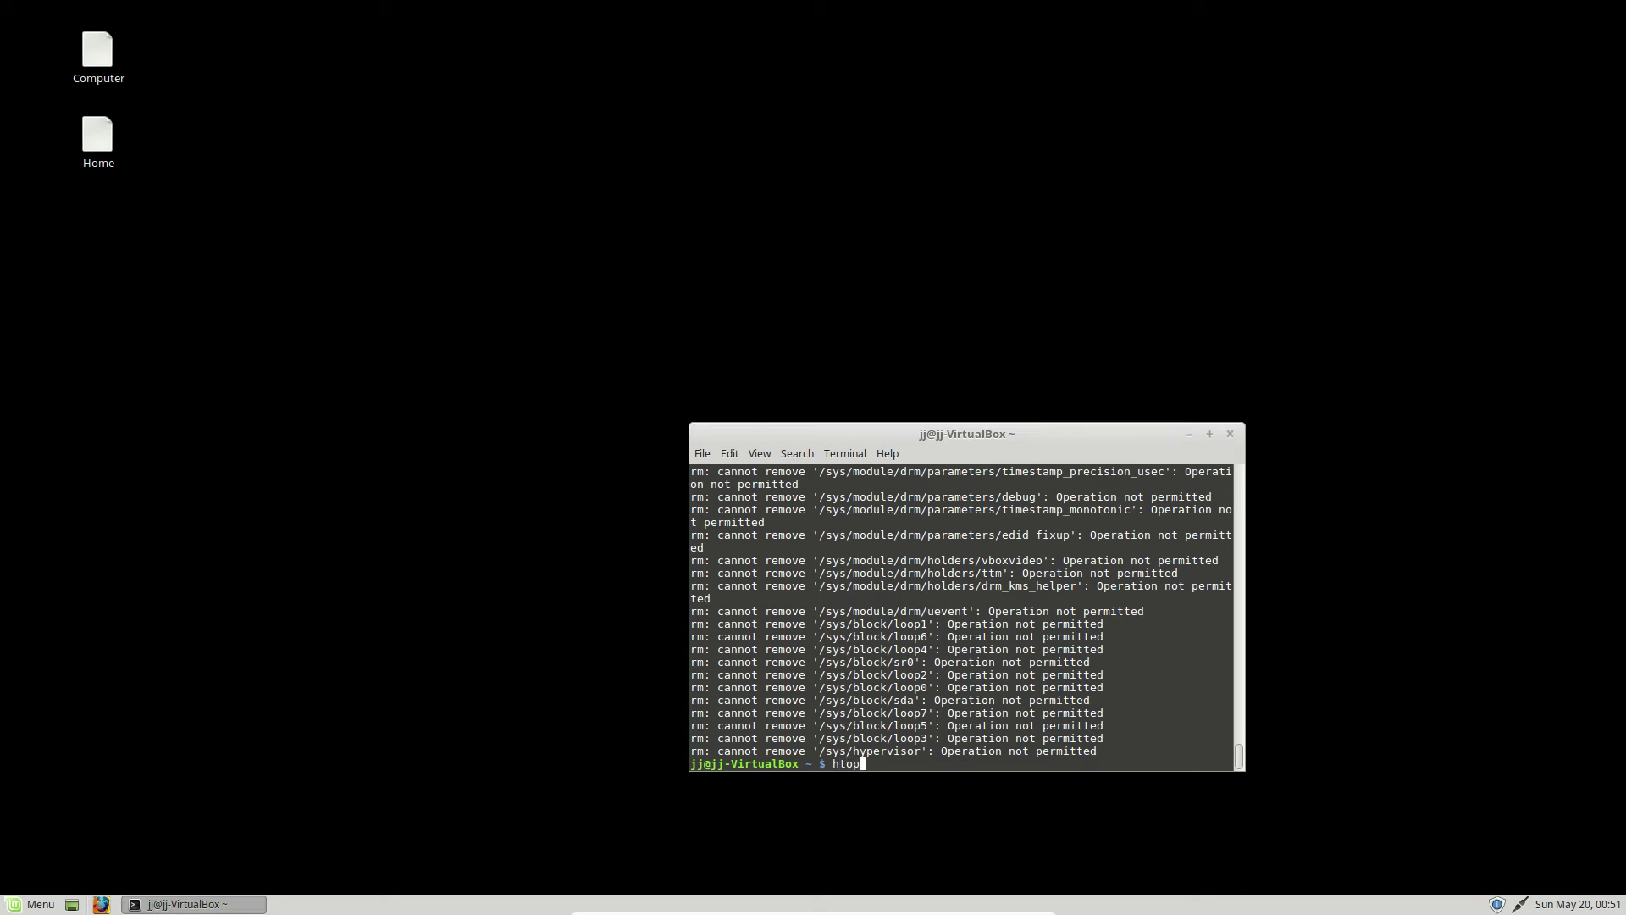
pyautogui.press('Return')
pyautogui.write('s')
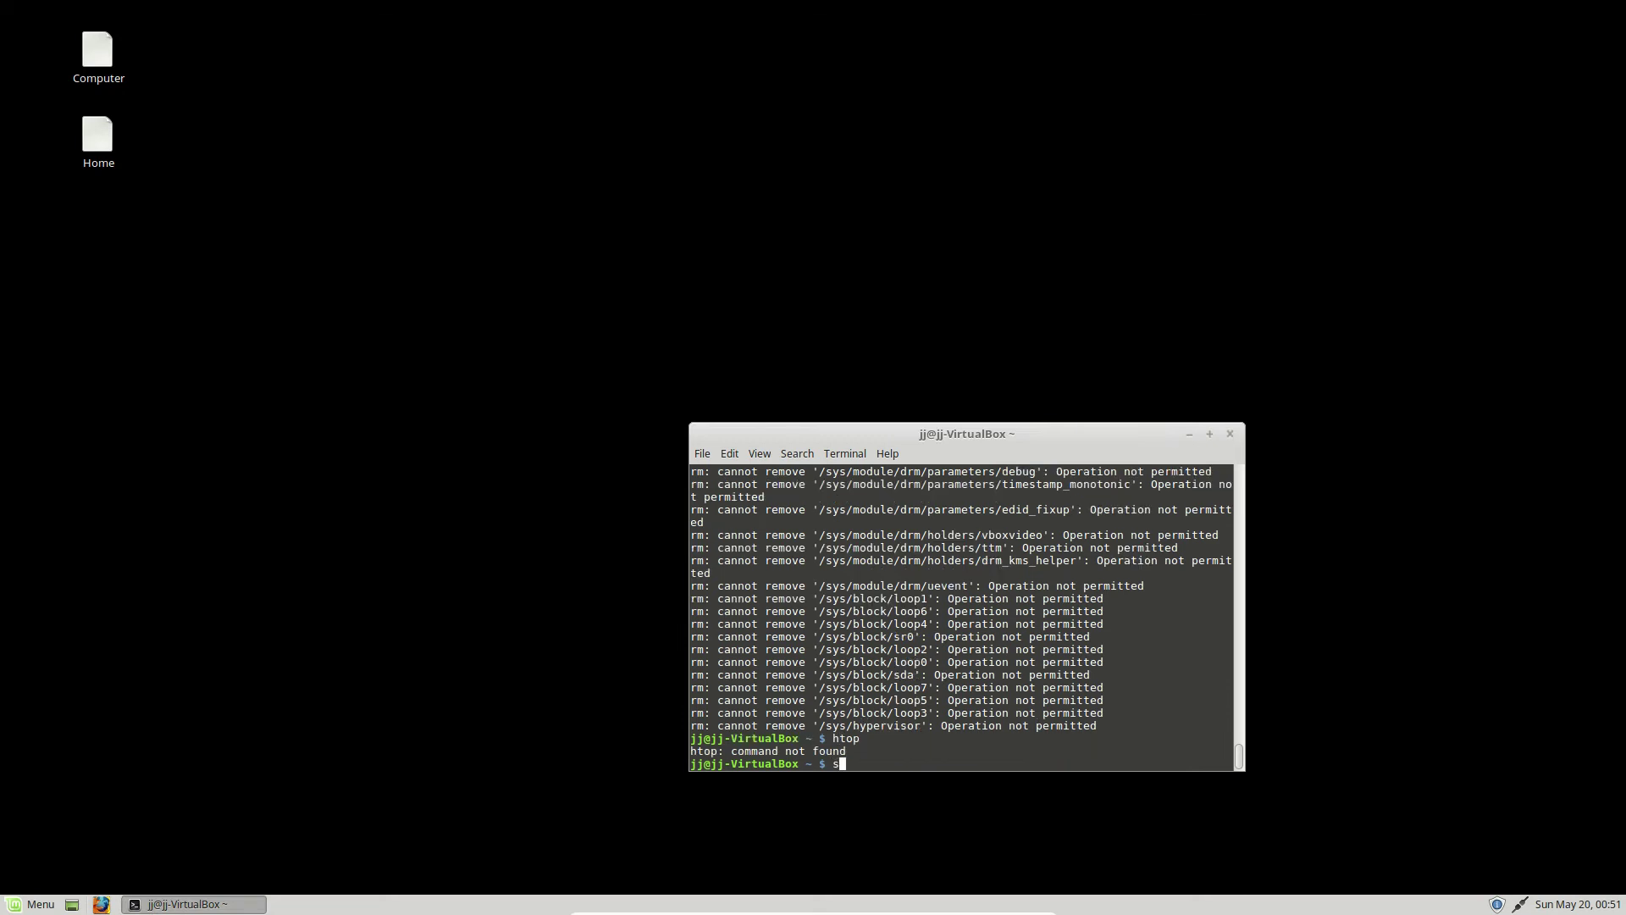
pyautogui.write('udo apt install htop')
pyautogui.press('Return')
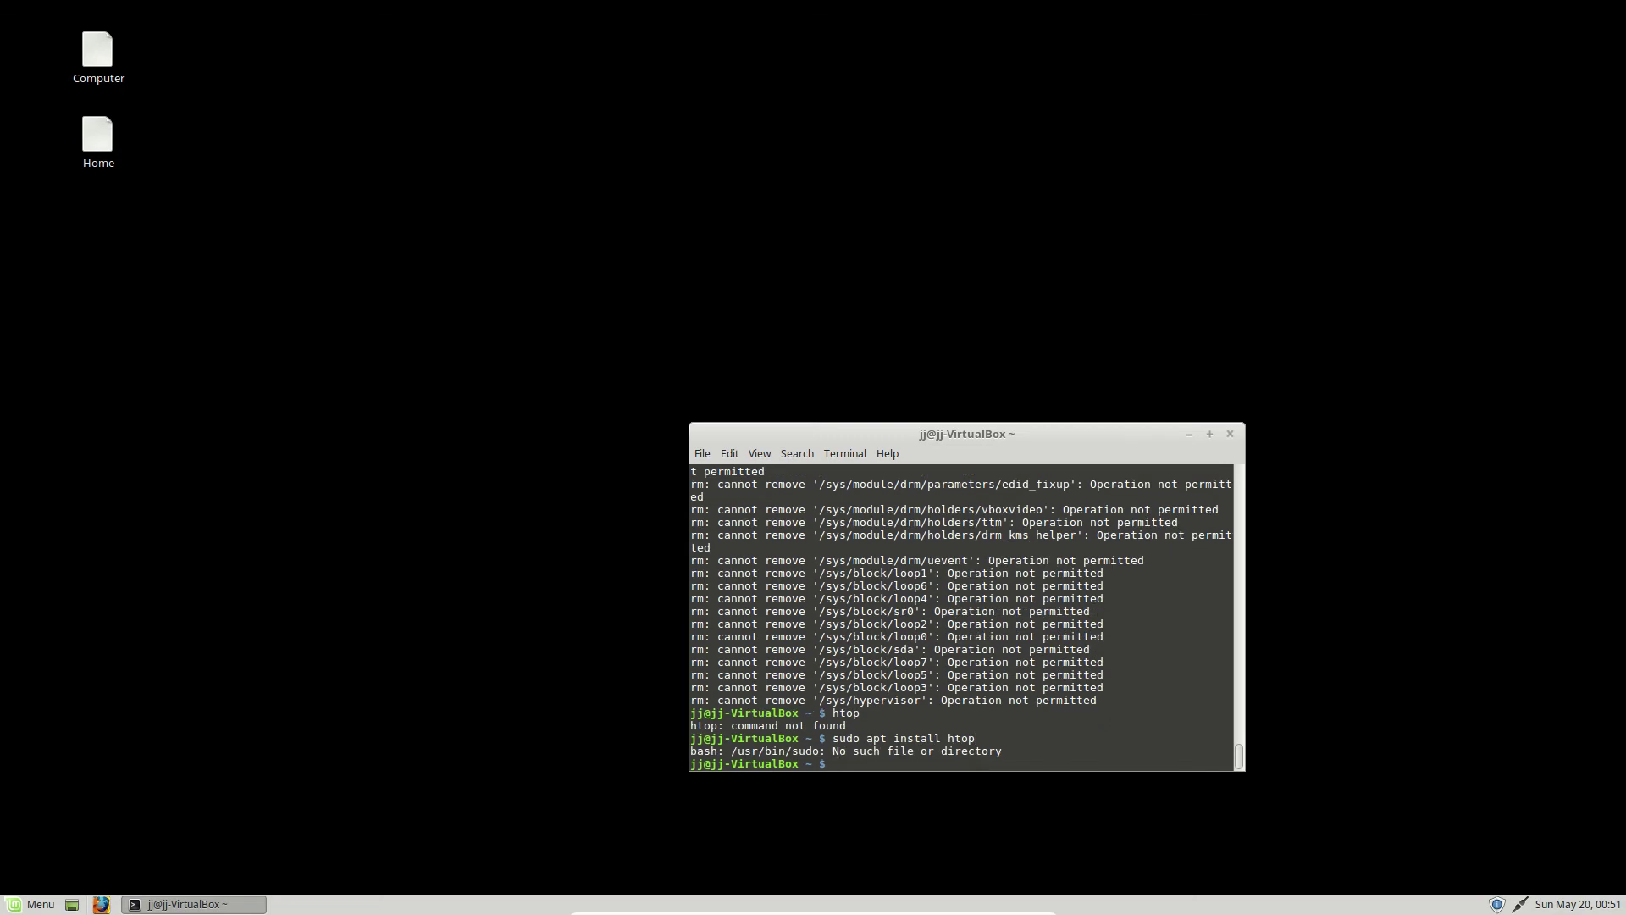
pyautogui.moveTo(717, 751); pyautogui.dragTo(830, 753)
pyautogui.click(807, 754)
# - Run 'uname -a', 'top' and 'ls' in the terminal
pyautogui.write('uname -a')
pyautogui.press('Return')
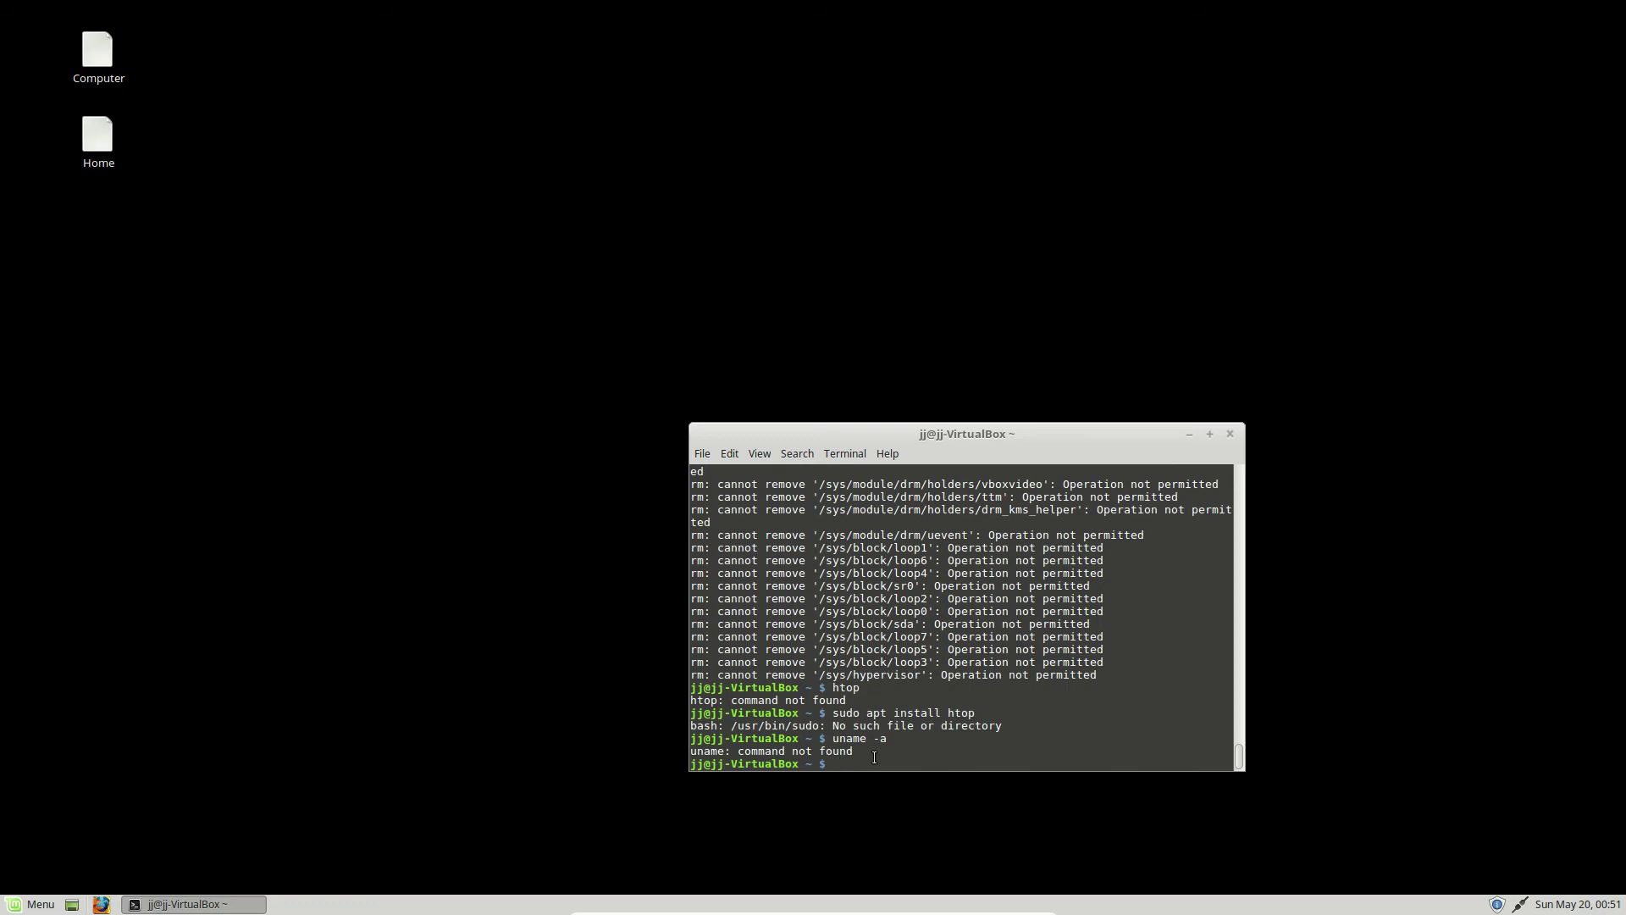
pyautogui.write('top')
pyautogui.press('Return')
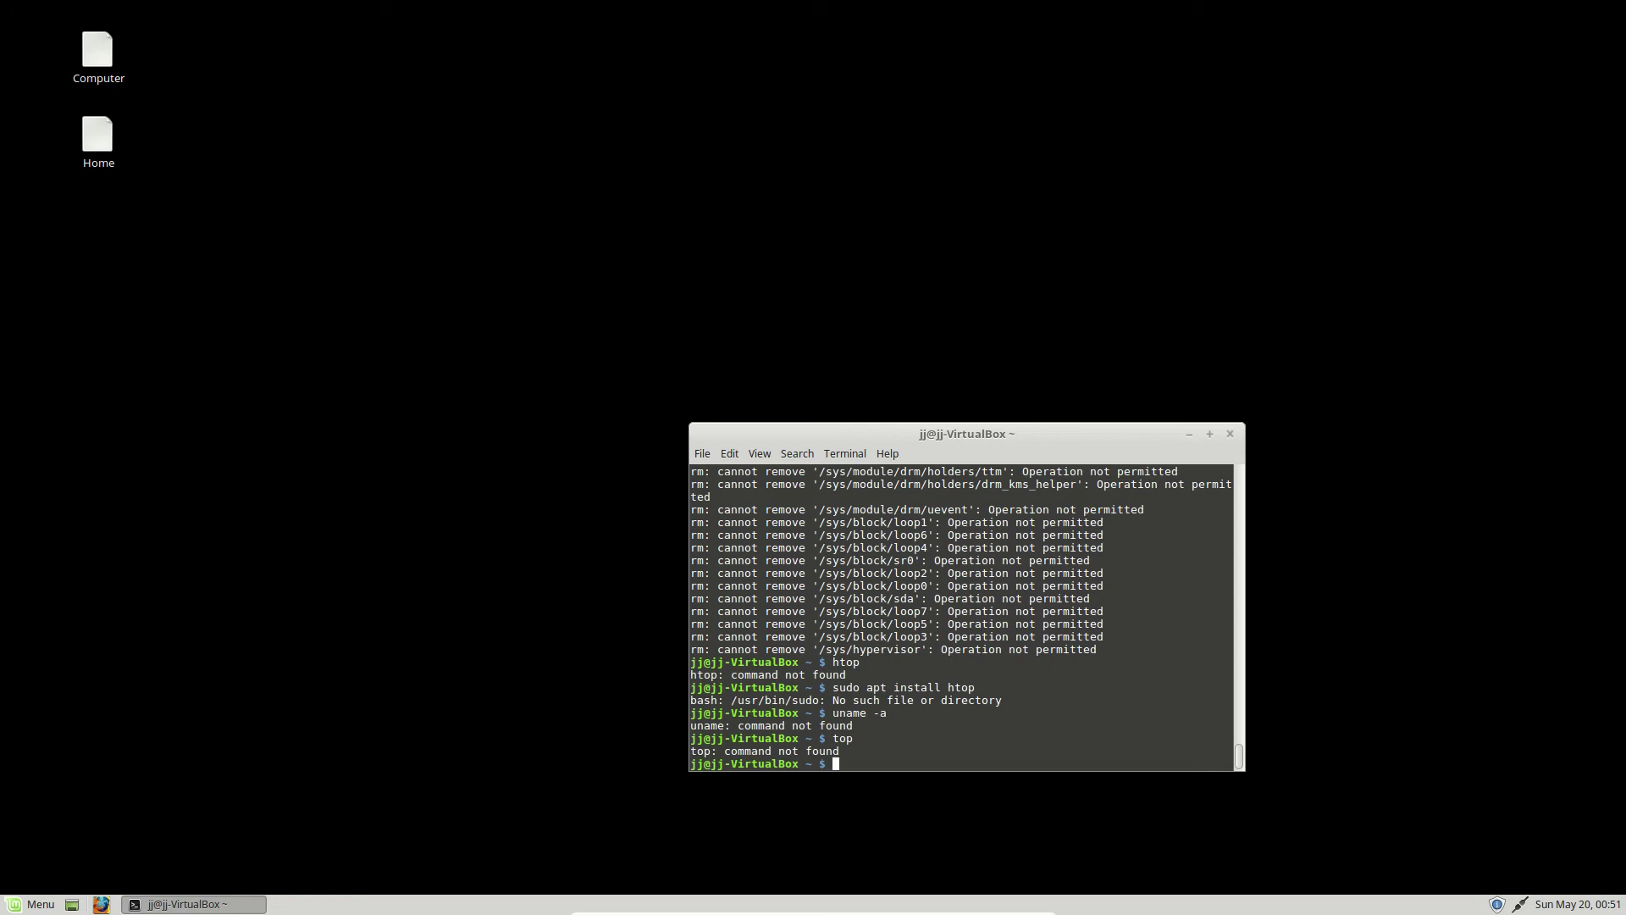
pyautogui.write('ls')
pyautogui.press('Return')
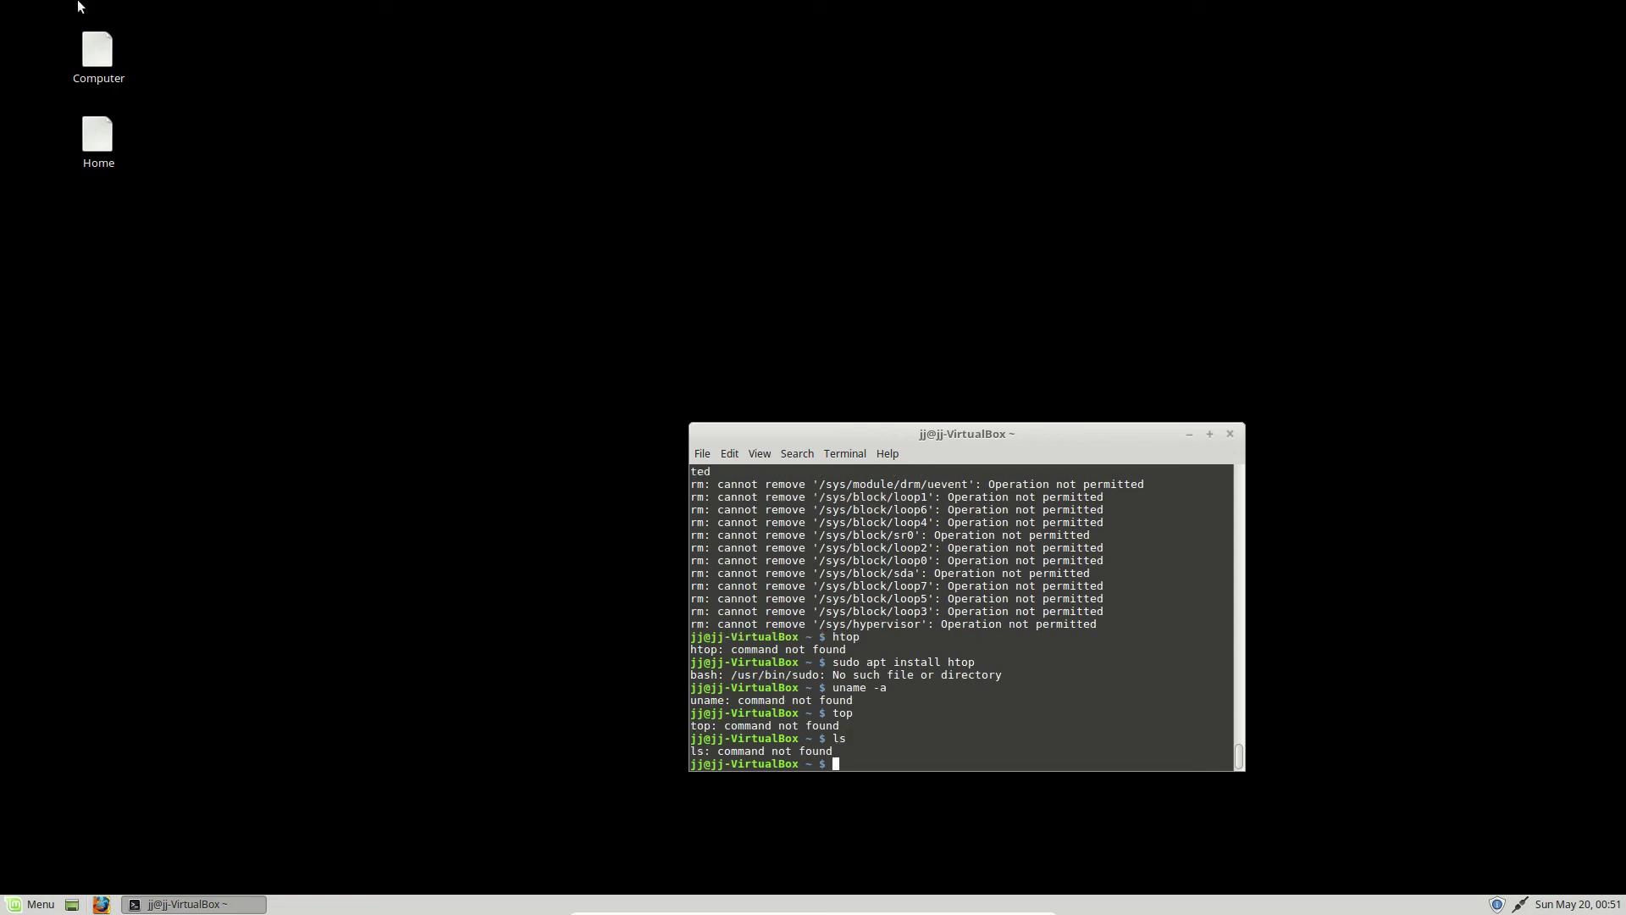
# - Open the Properties dialog for the Home desktop icon
pyautogui.moveTo(136, 32); pyautogui.dragTo(2, 329)
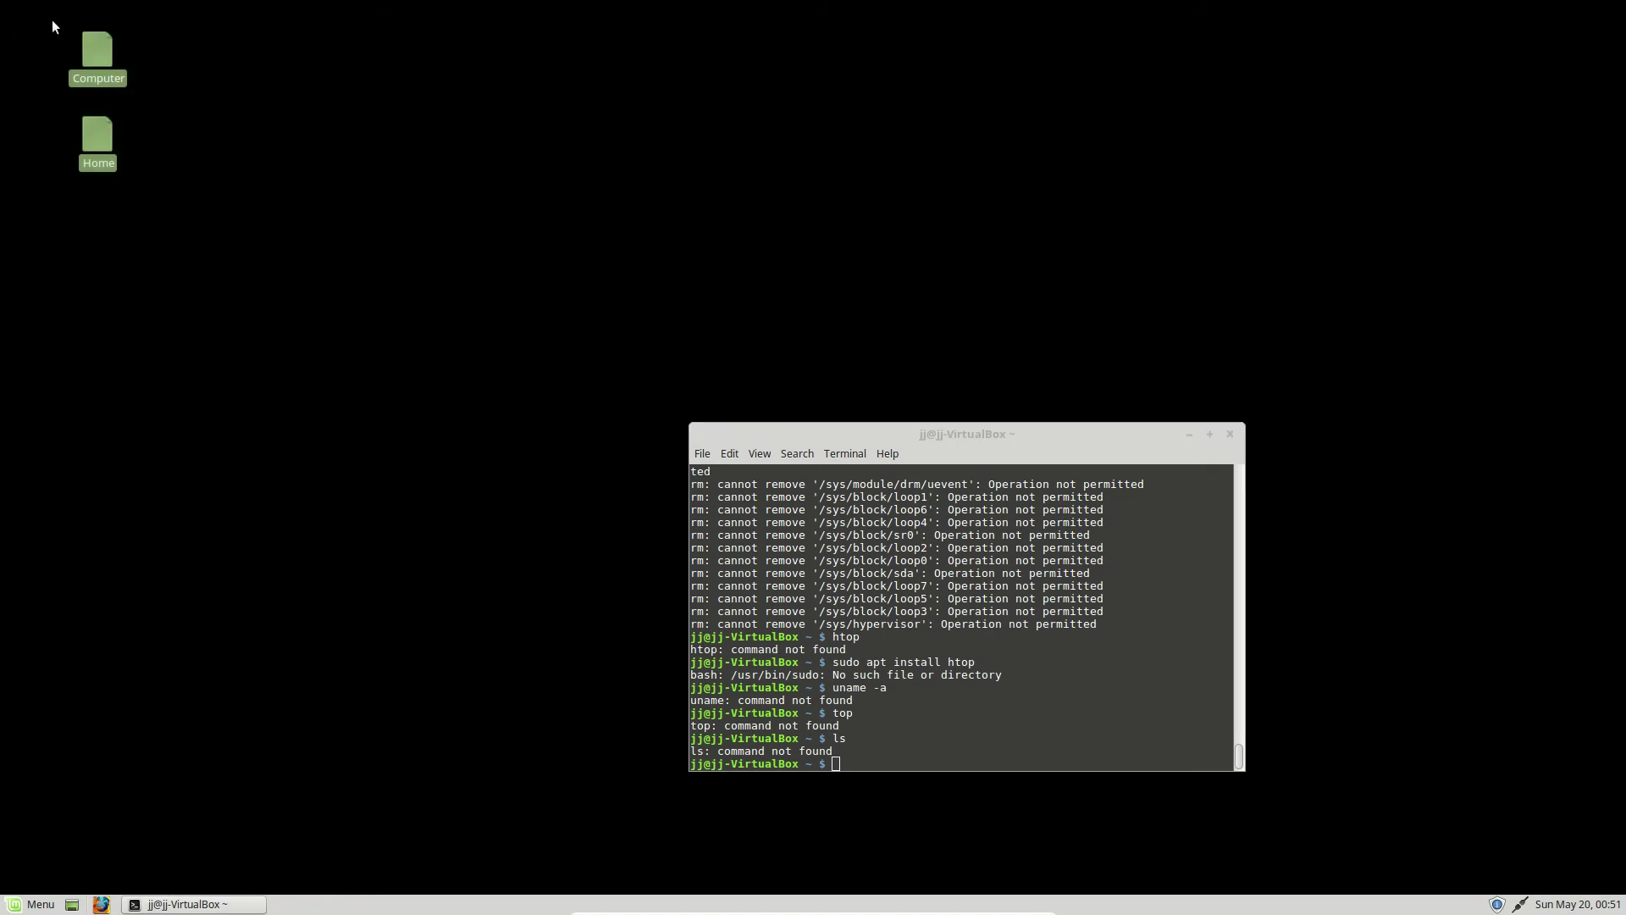
pyautogui.click(69, 162)
pyautogui.rightClick(102, 135)
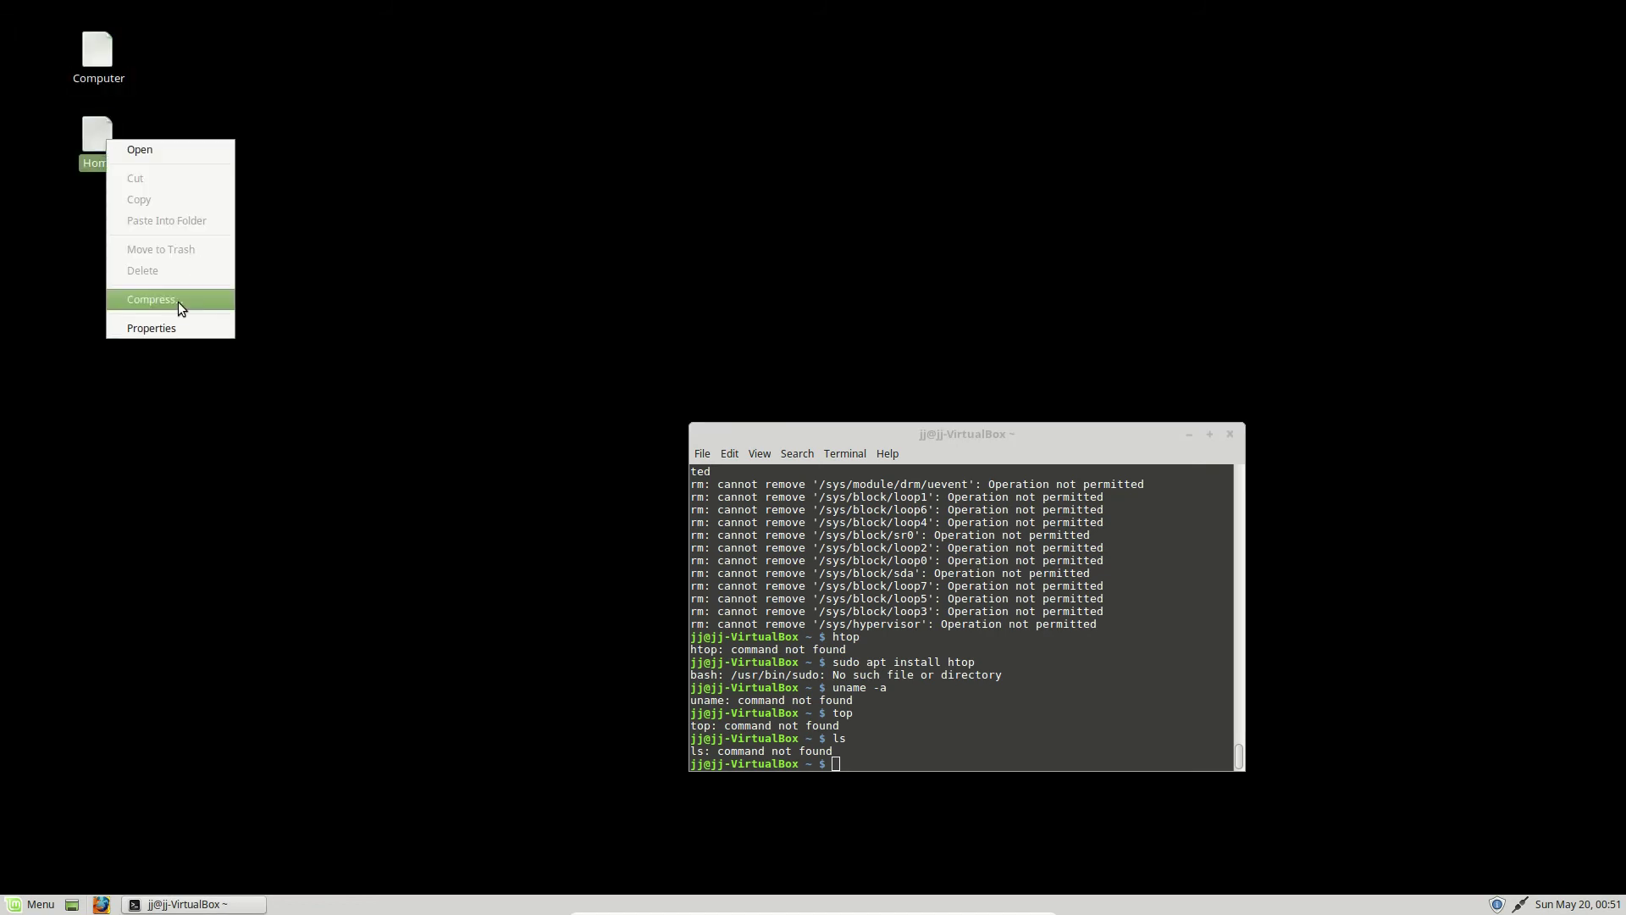
pyautogui.click(164, 329)
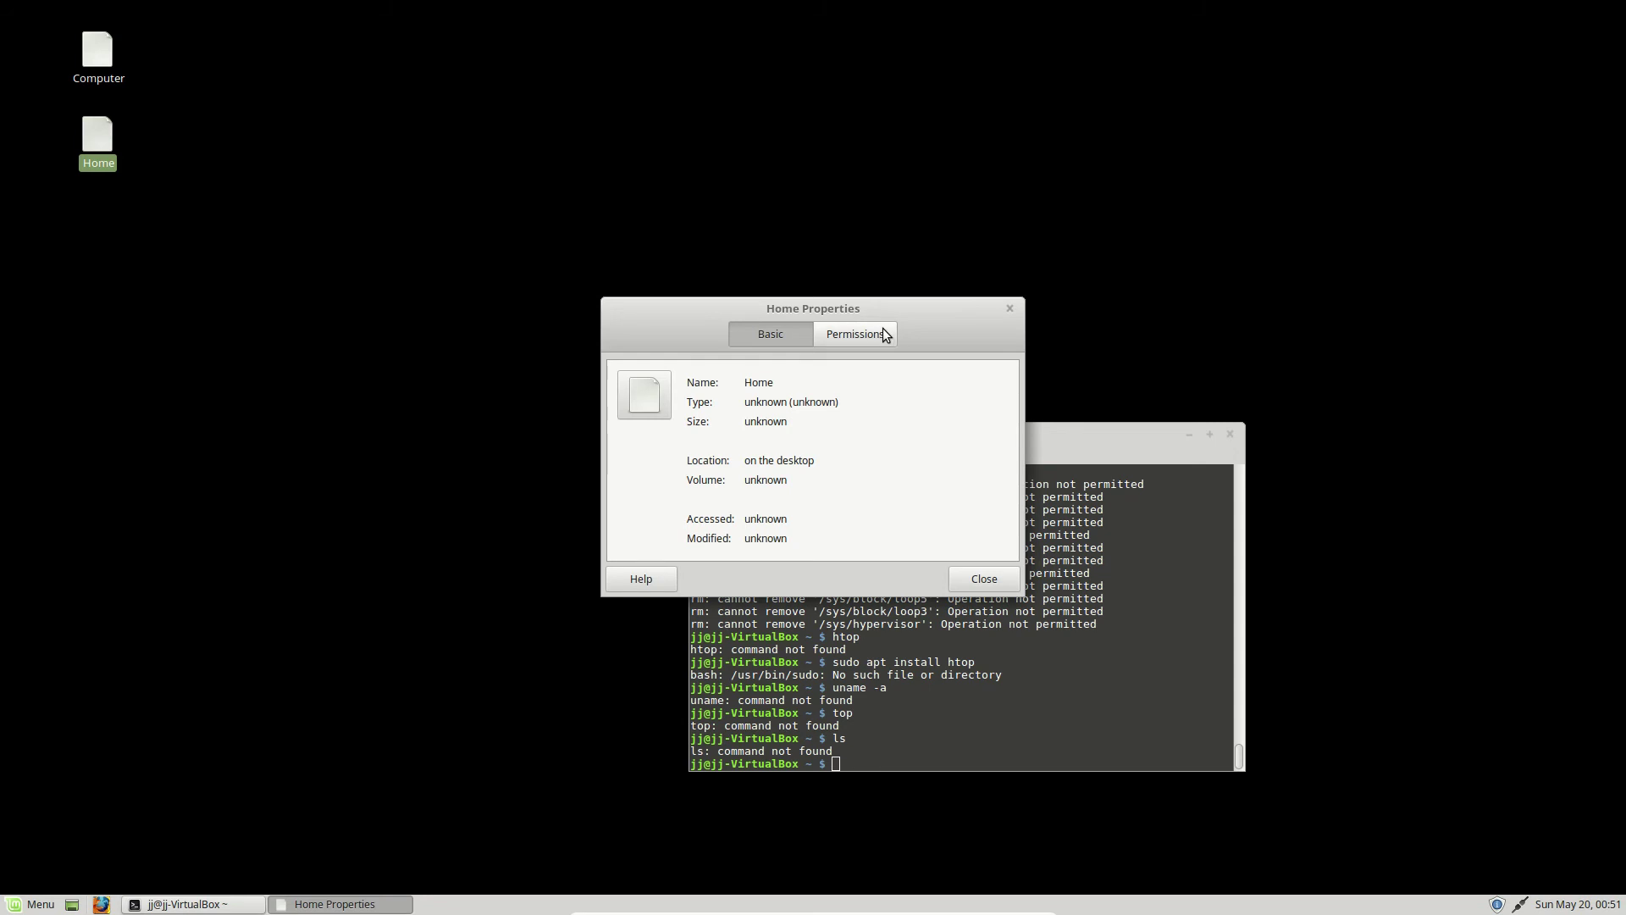
# - Move the Properties dialog left, make the terminal taller and rerun htop
pyautogui.moveTo(855, 306); pyautogui.dragTo(455, 277)
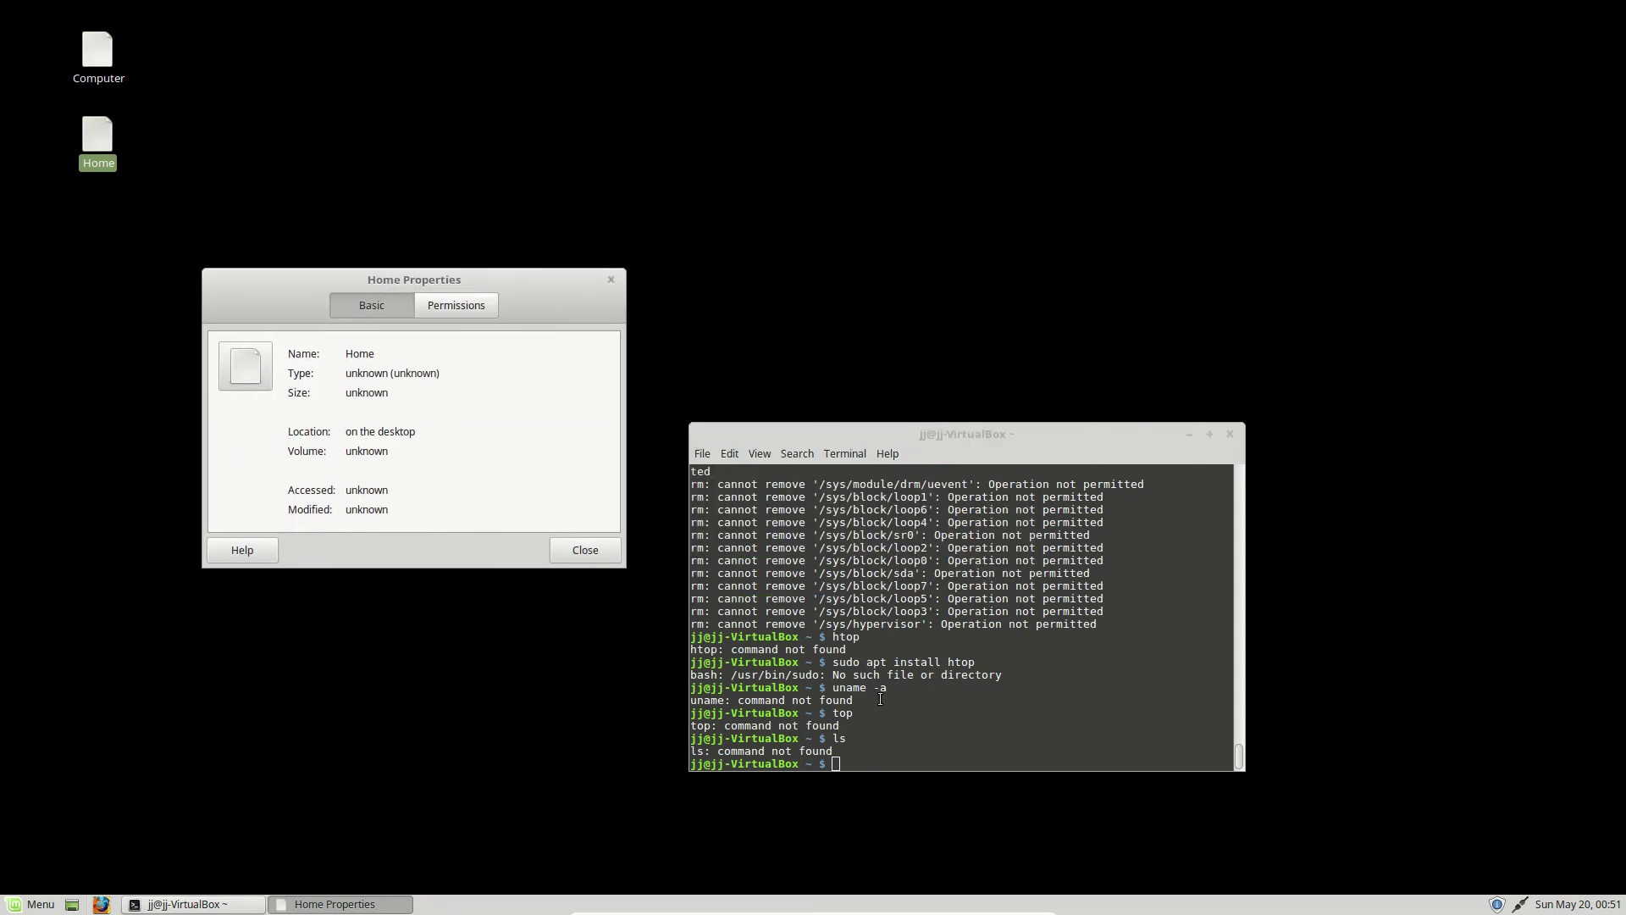
pyautogui.click(913, 759)
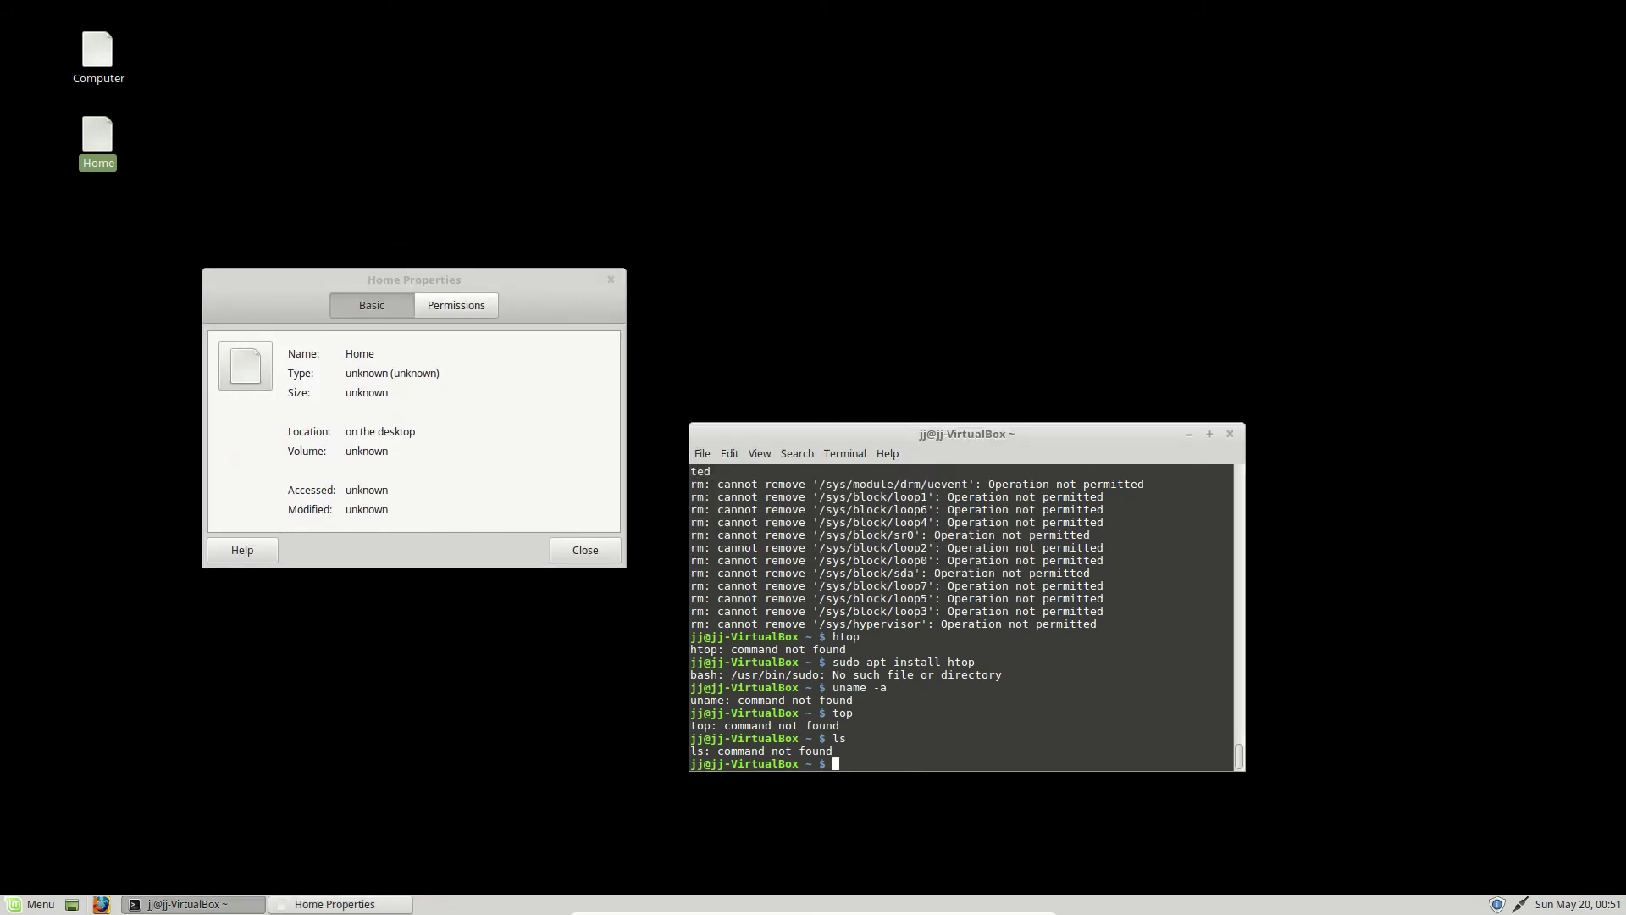
pyautogui.moveTo(939, 423); pyautogui.dragTo(938, 232)
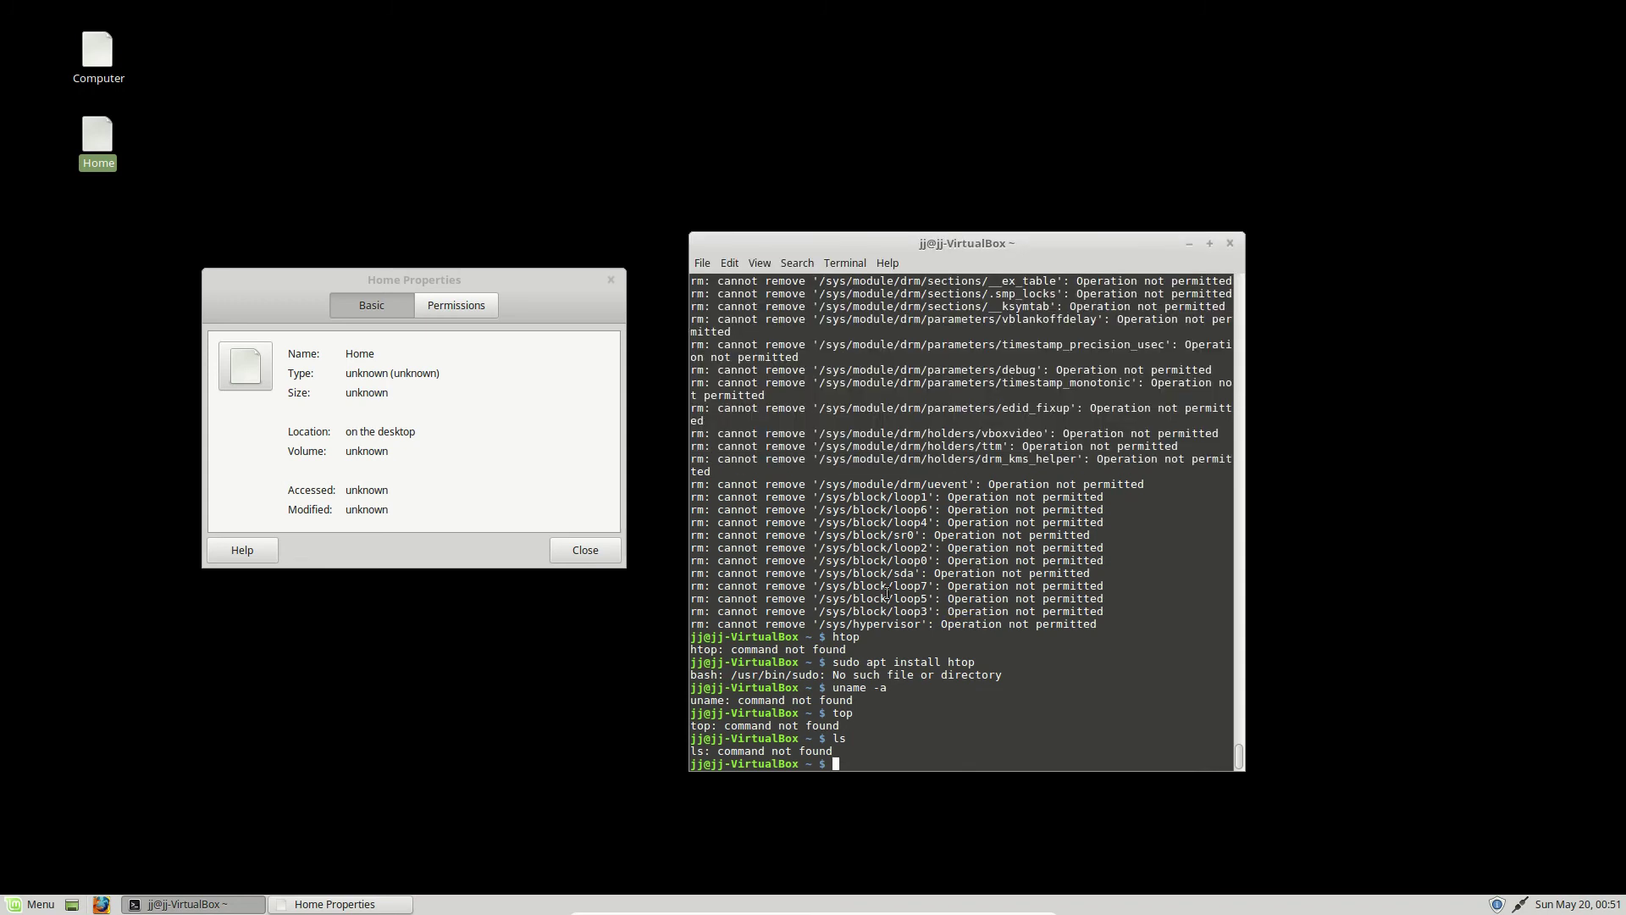
pyautogui.write('htop')
pyautogui.press('Return')
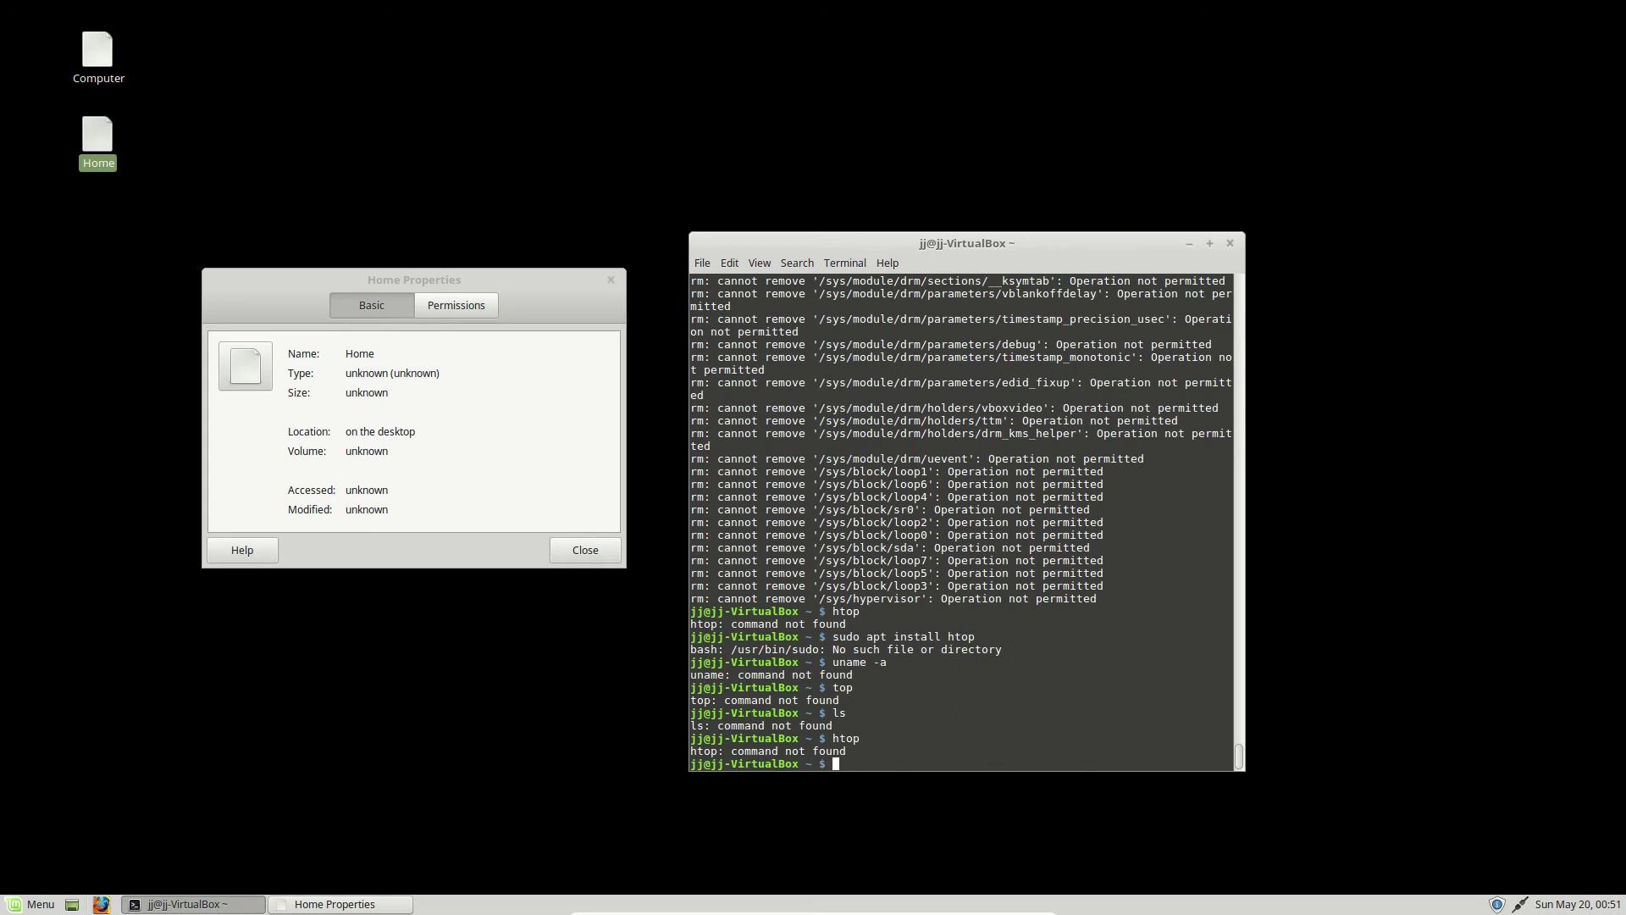
# - Open Update Manager from the tray, then toggle Enable Networking from the network icon
pyautogui.click(1498, 906)
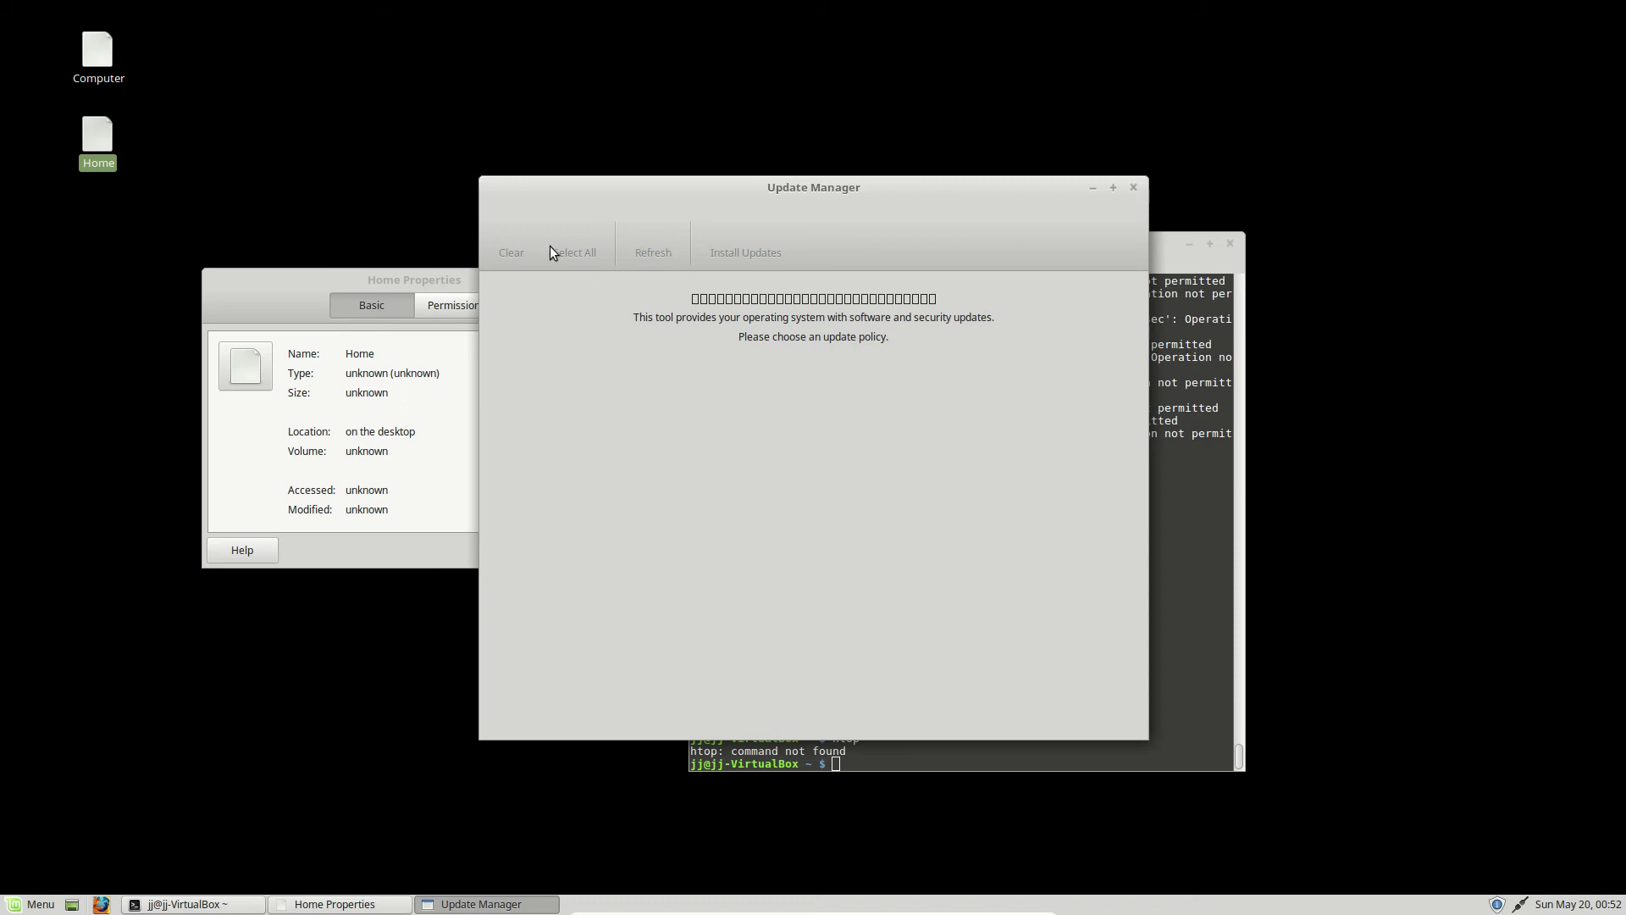
pyautogui.click(1521, 904)
pyautogui.click(1521, 905)
pyautogui.click(1521, 905)
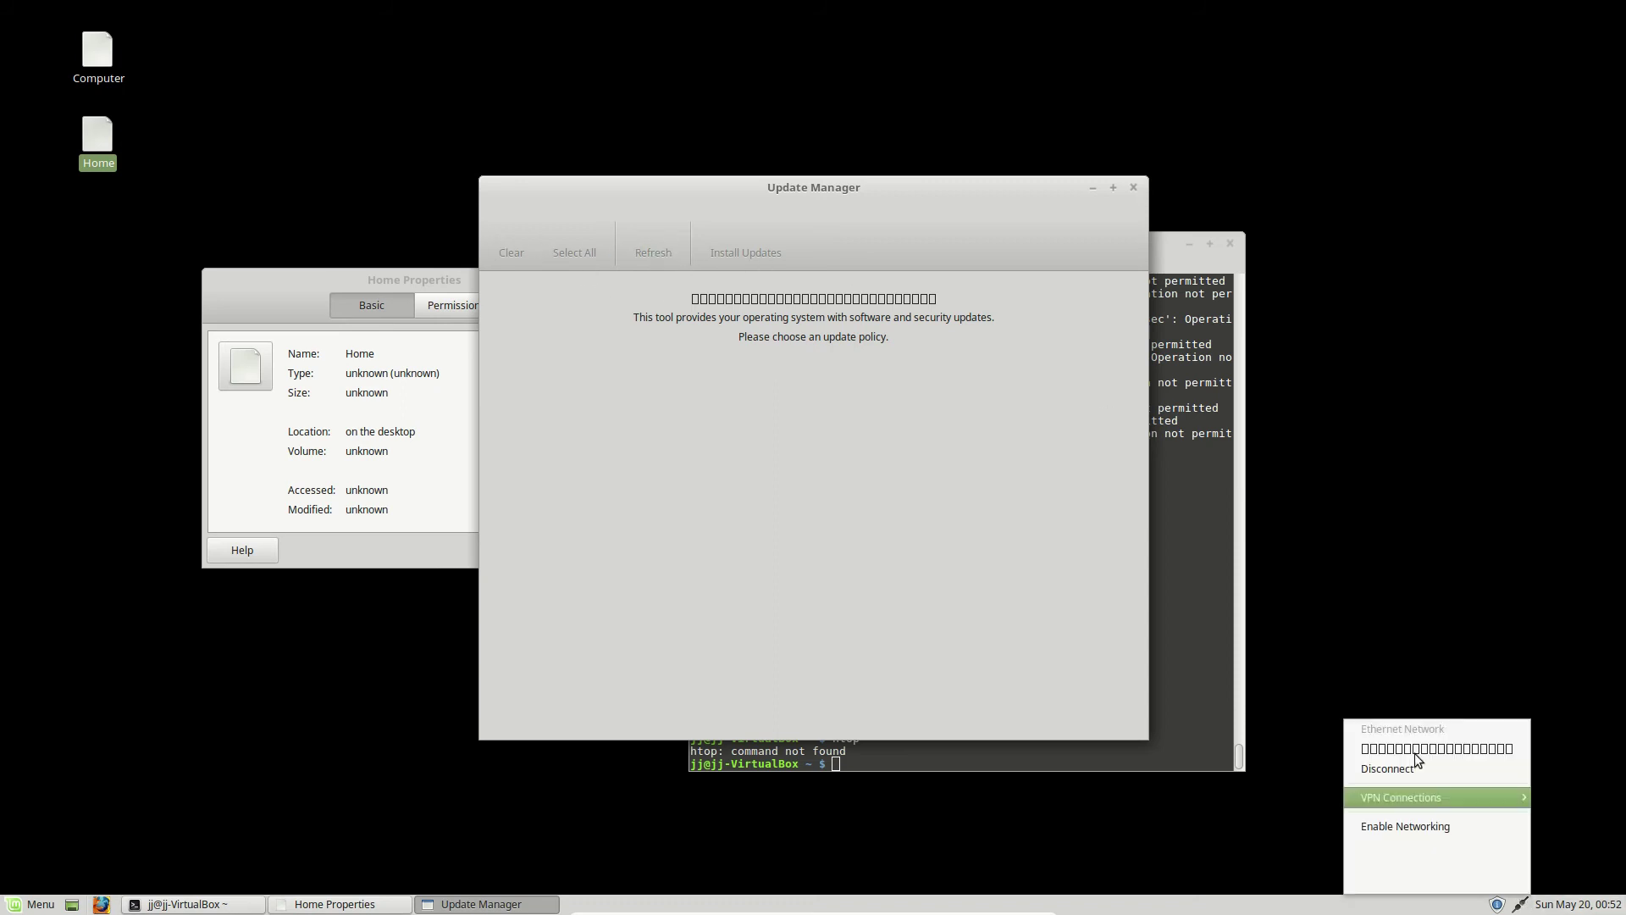
pyautogui.click(1395, 825)
# - Bring Home Properties and then the terminal to the front, then deselect the terminal
pyautogui.click(1391, 835)
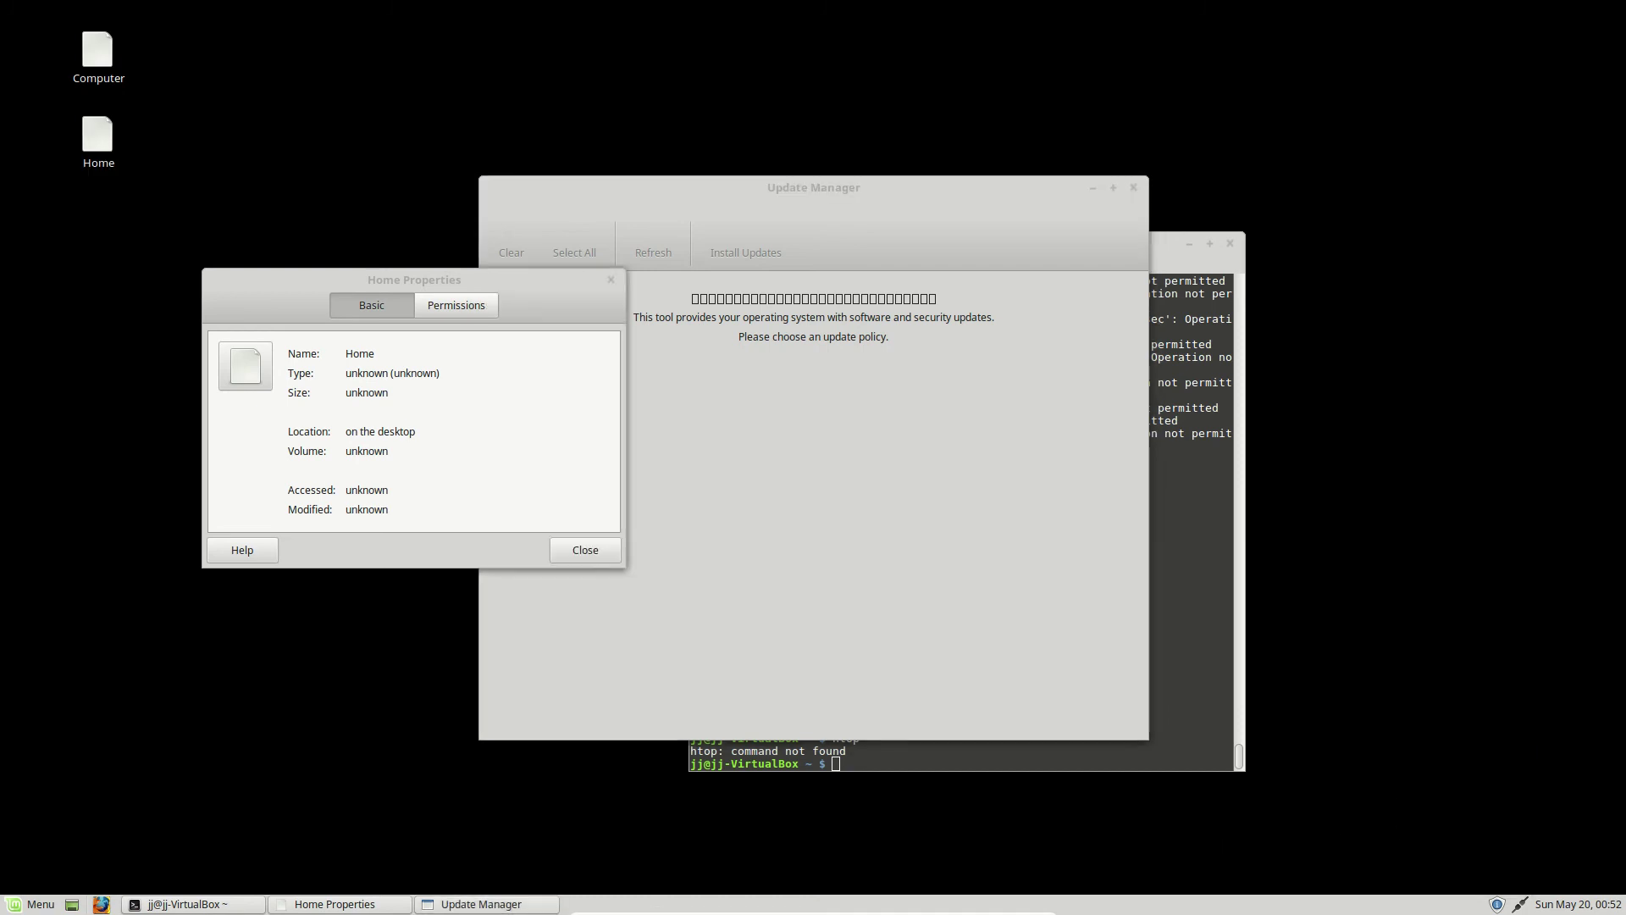
pyautogui.click(1192, 518)
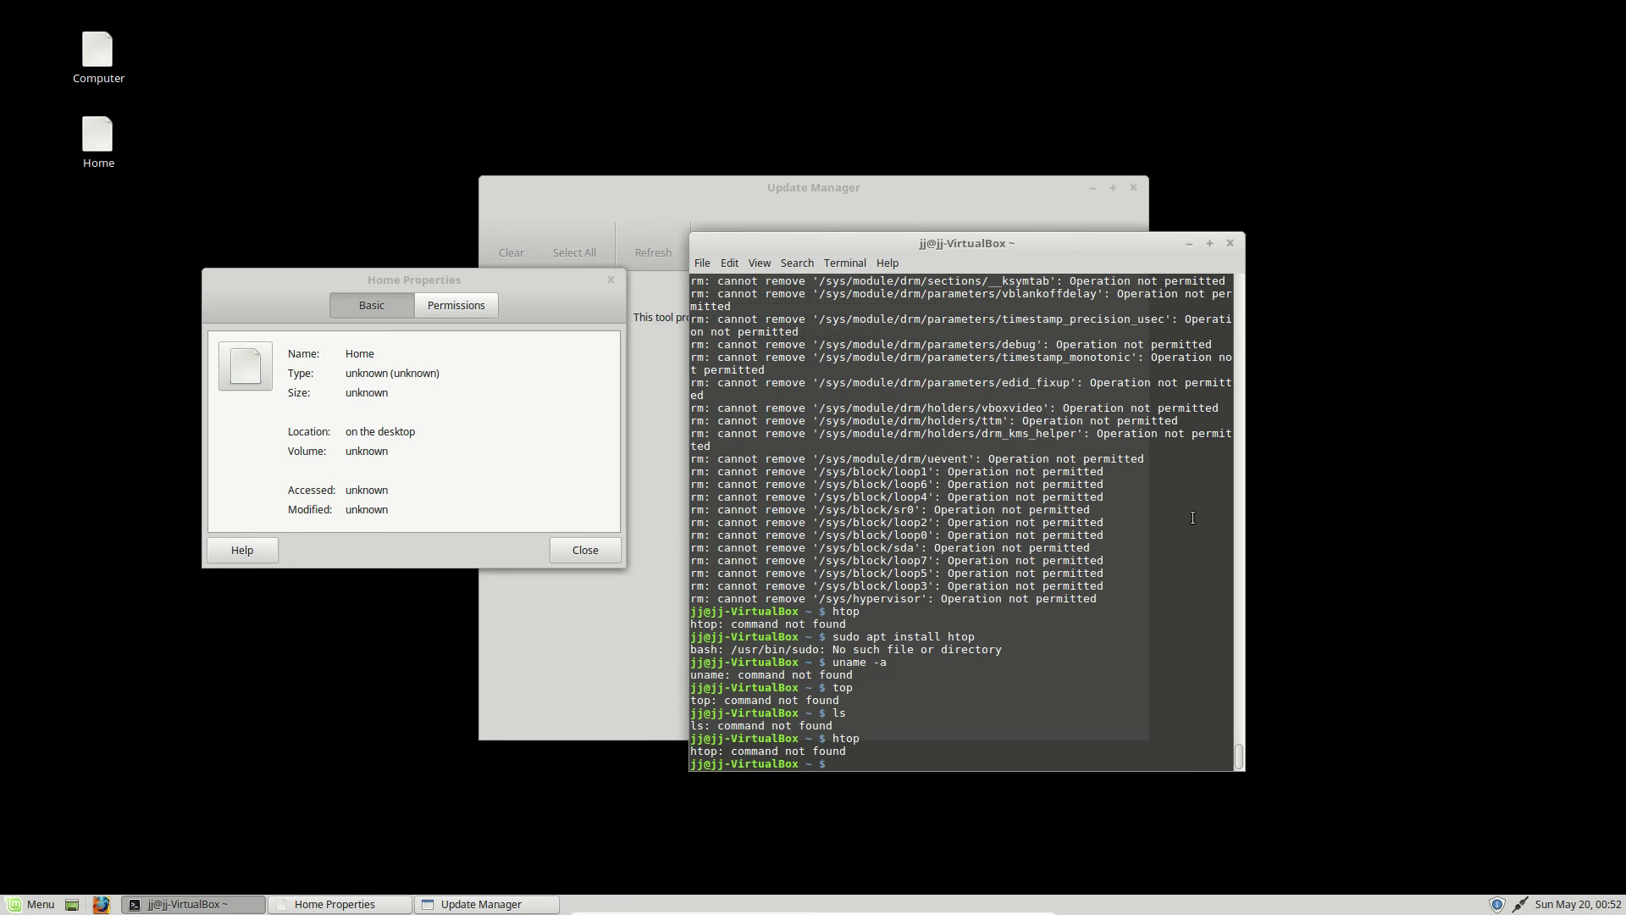
pyautogui.click(430, 676)
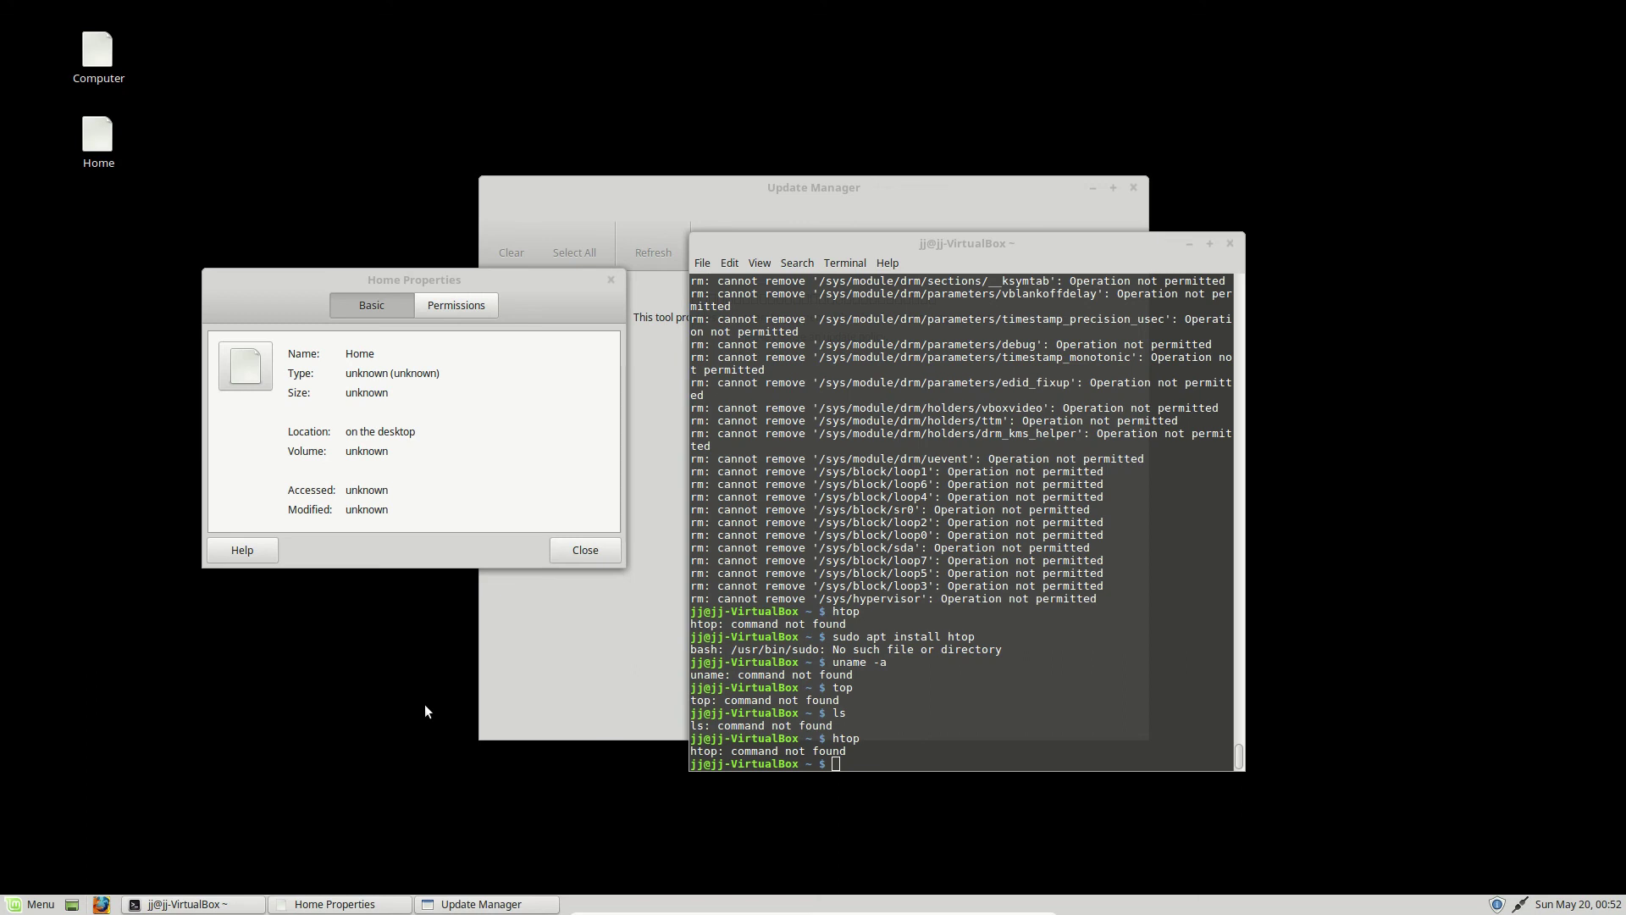
# - Scroll the terminal back to the earlier 'sudo rm -rf / --no-preserve-root' output
pyautogui.click(1017, 733)
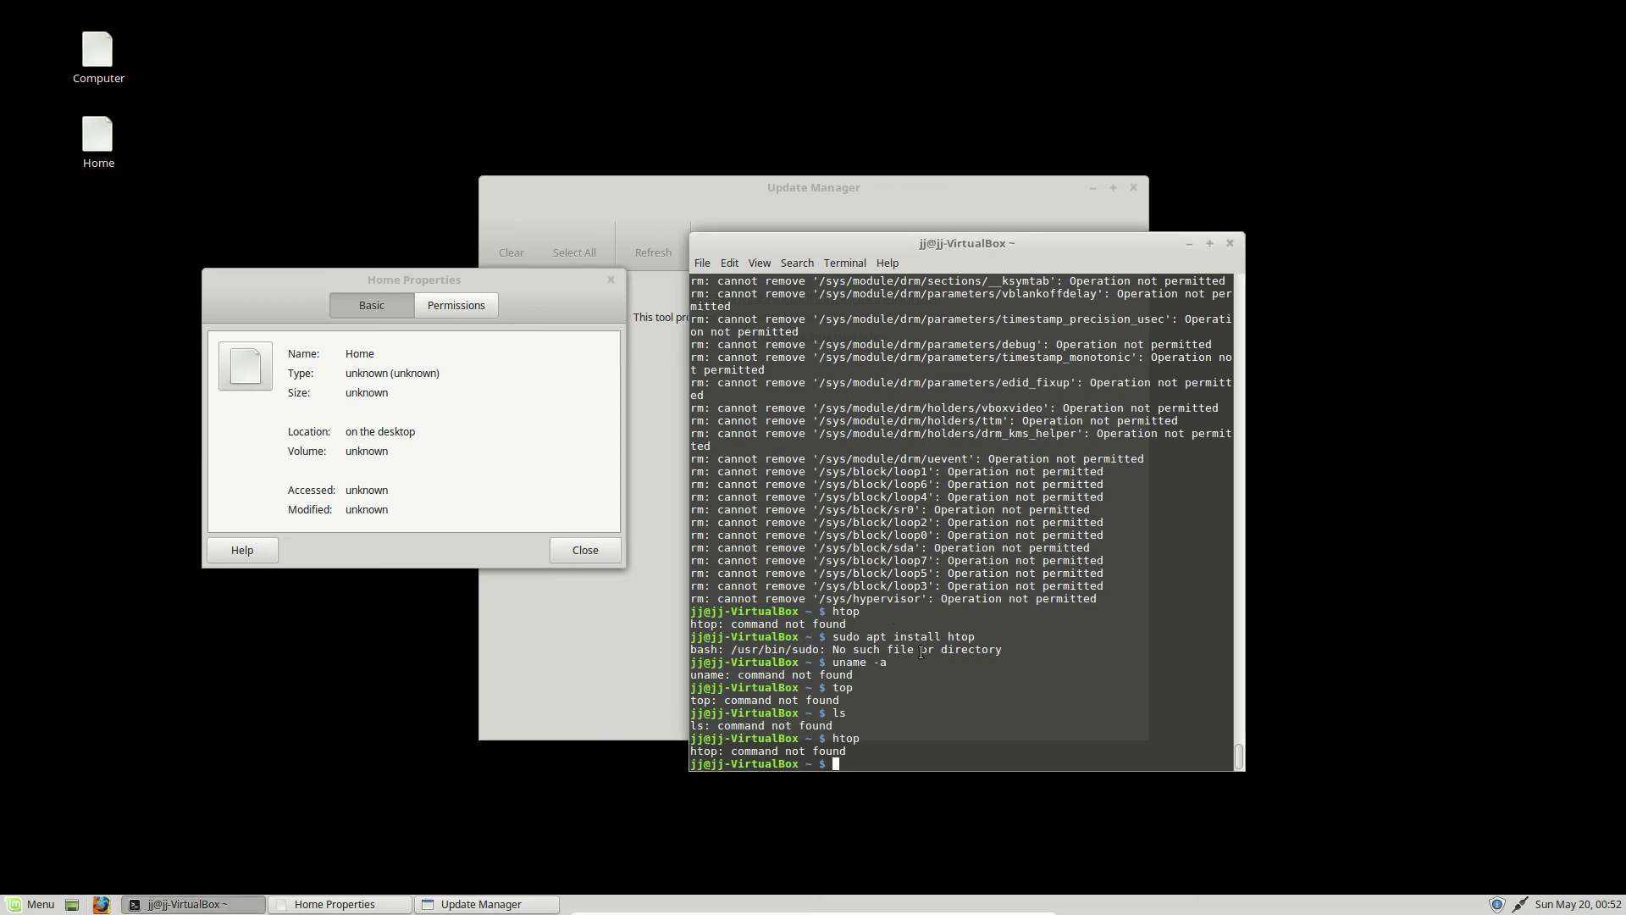
pyautogui.scroll(3, 1220, 705)
pyautogui.moveTo(1238, 764); pyautogui.dragTo(1208, 262)
pyautogui.moveTo(882, 338); pyautogui.dragTo(887, 326)
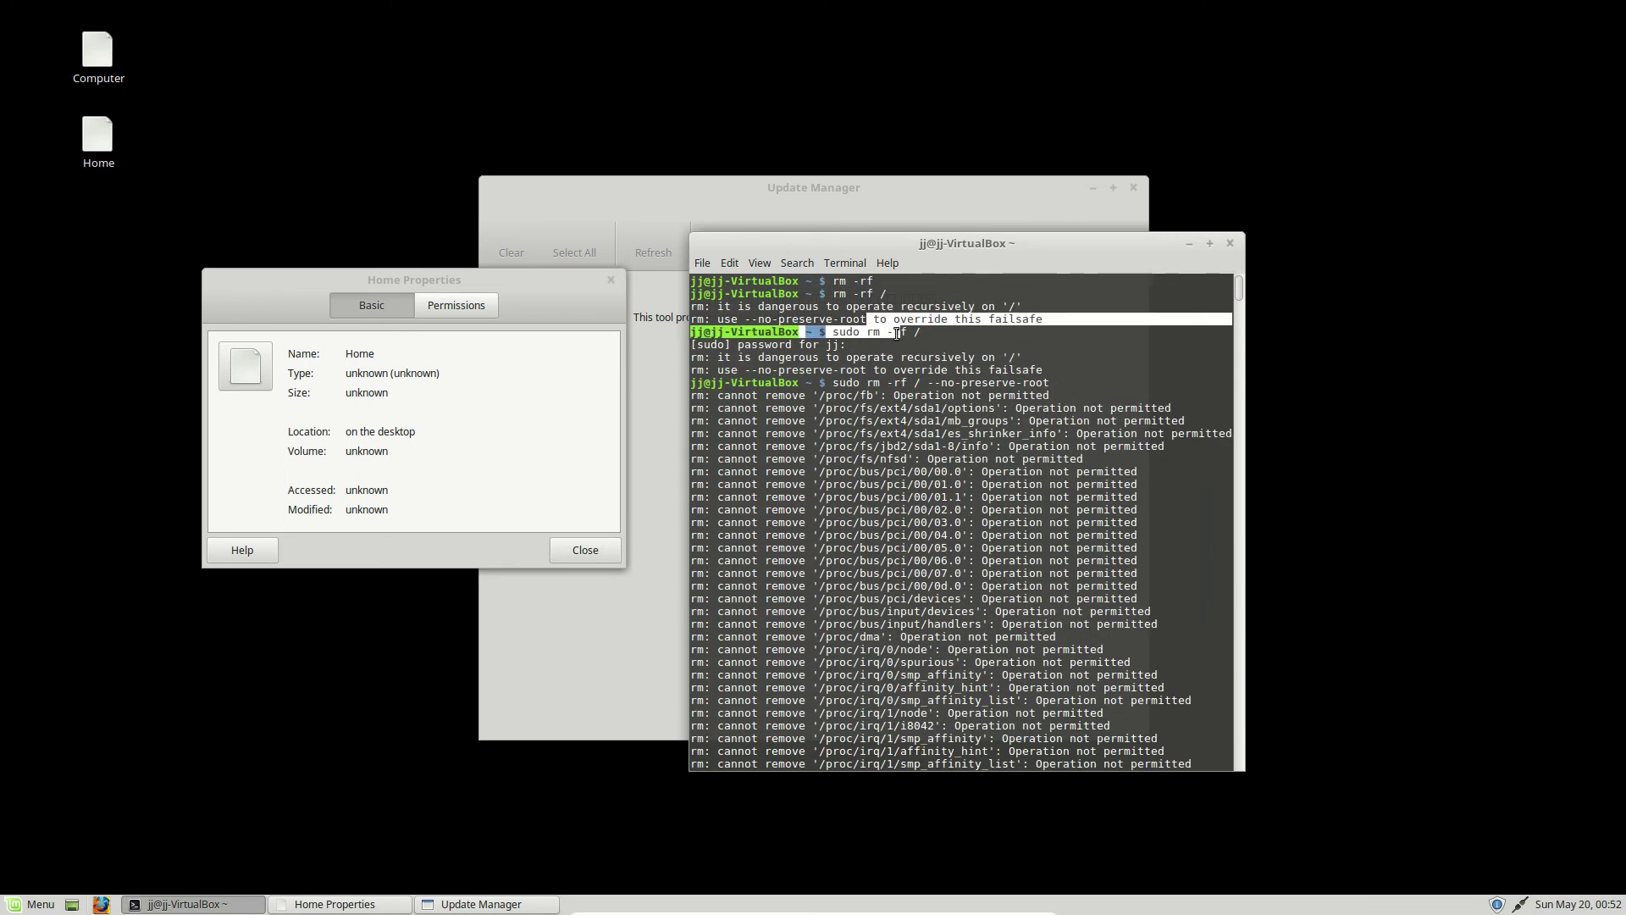
pyautogui.click(896, 334)
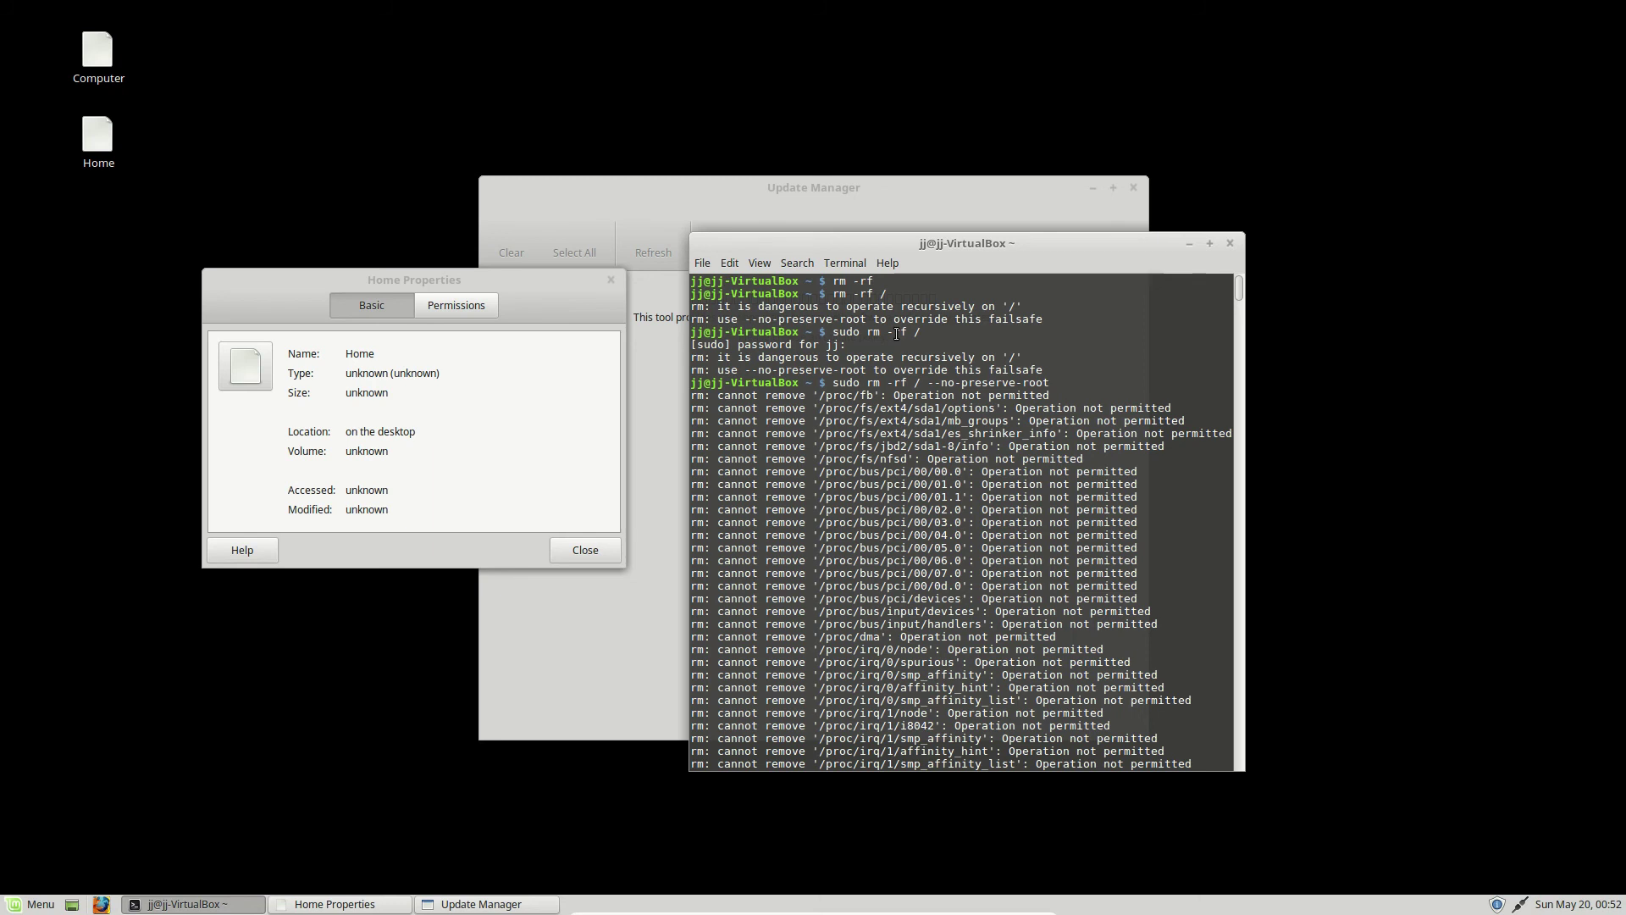
# - Move Update Manager right, the terminal left of centre and Home Properties lower-left
pyautogui.moveTo(810, 186); pyautogui.dragTo(992, 159)
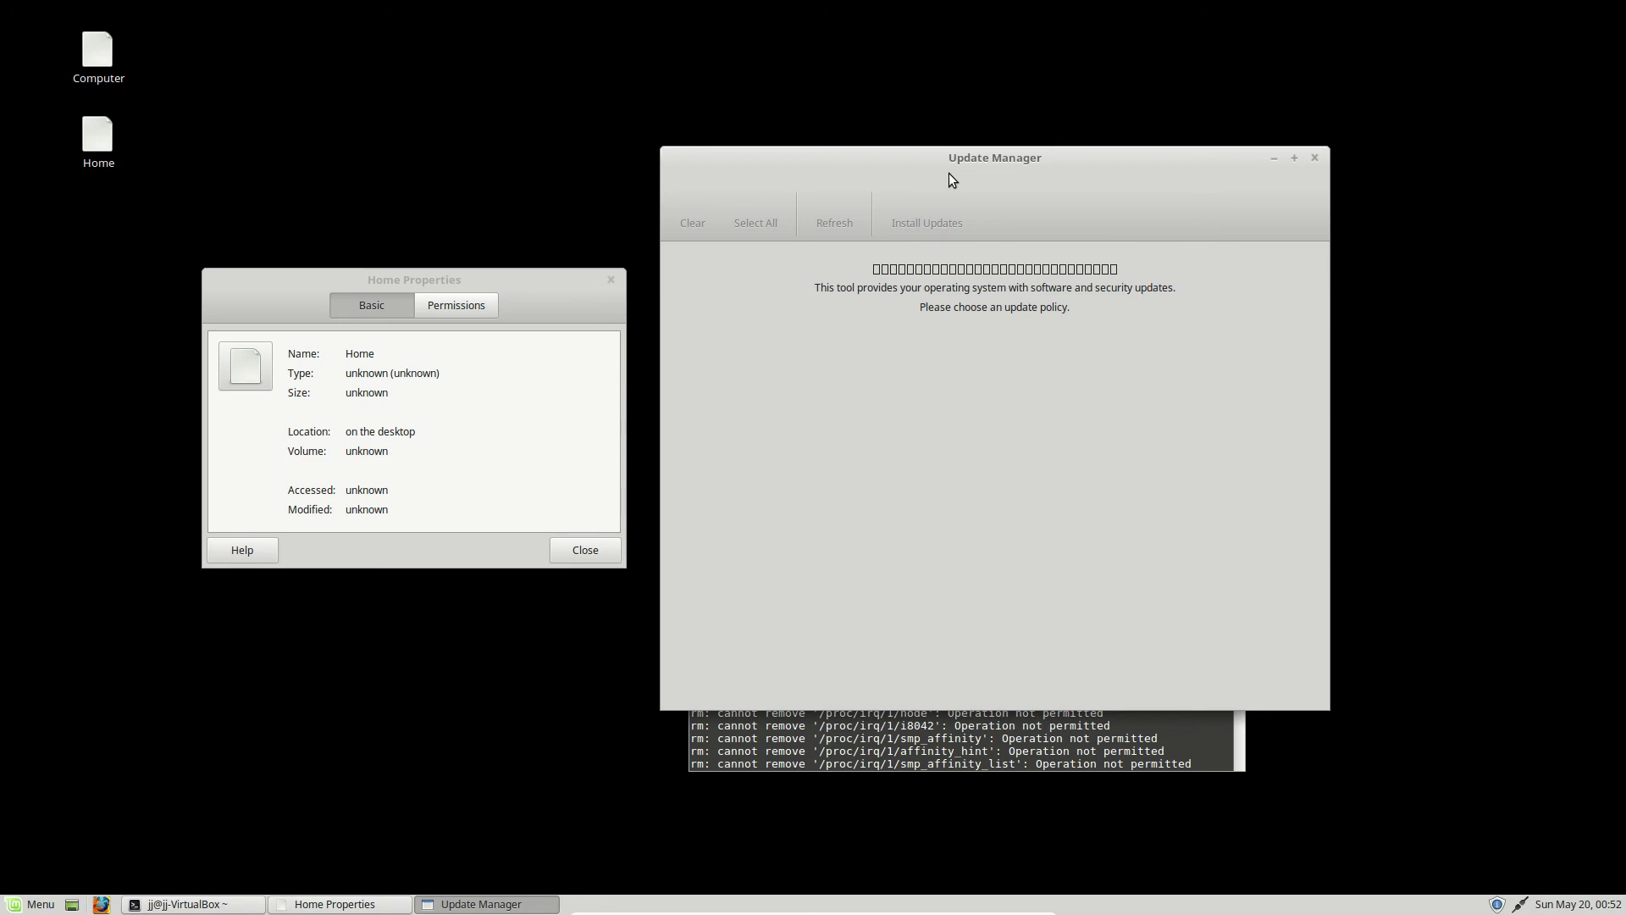
pyautogui.click(874, 717)
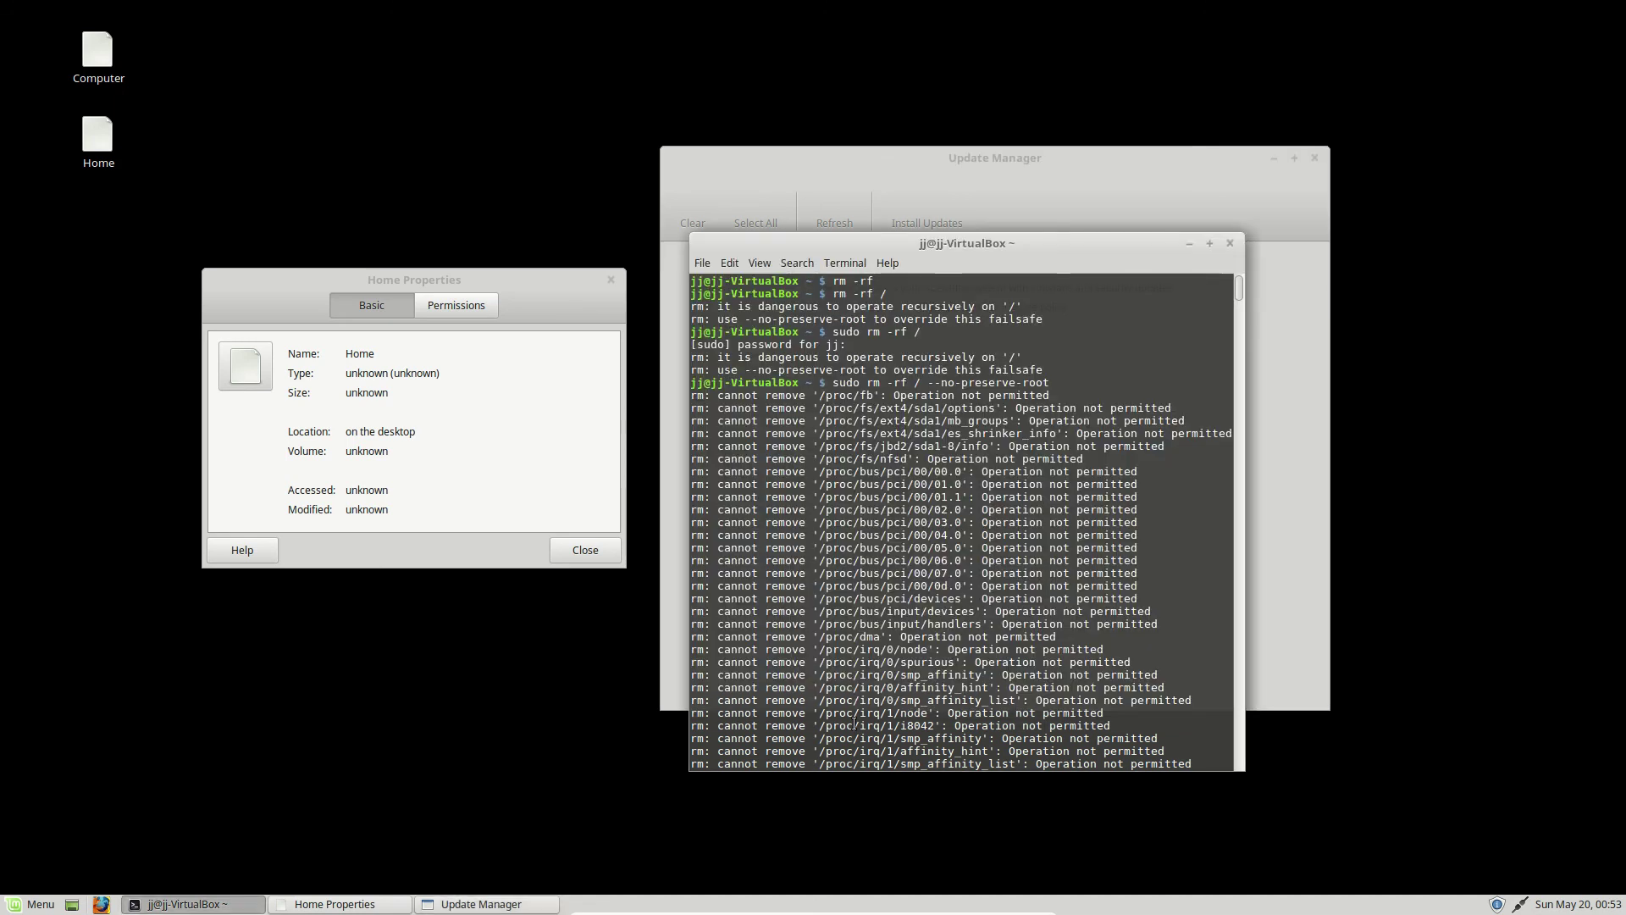
pyautogui.click(371, 724)
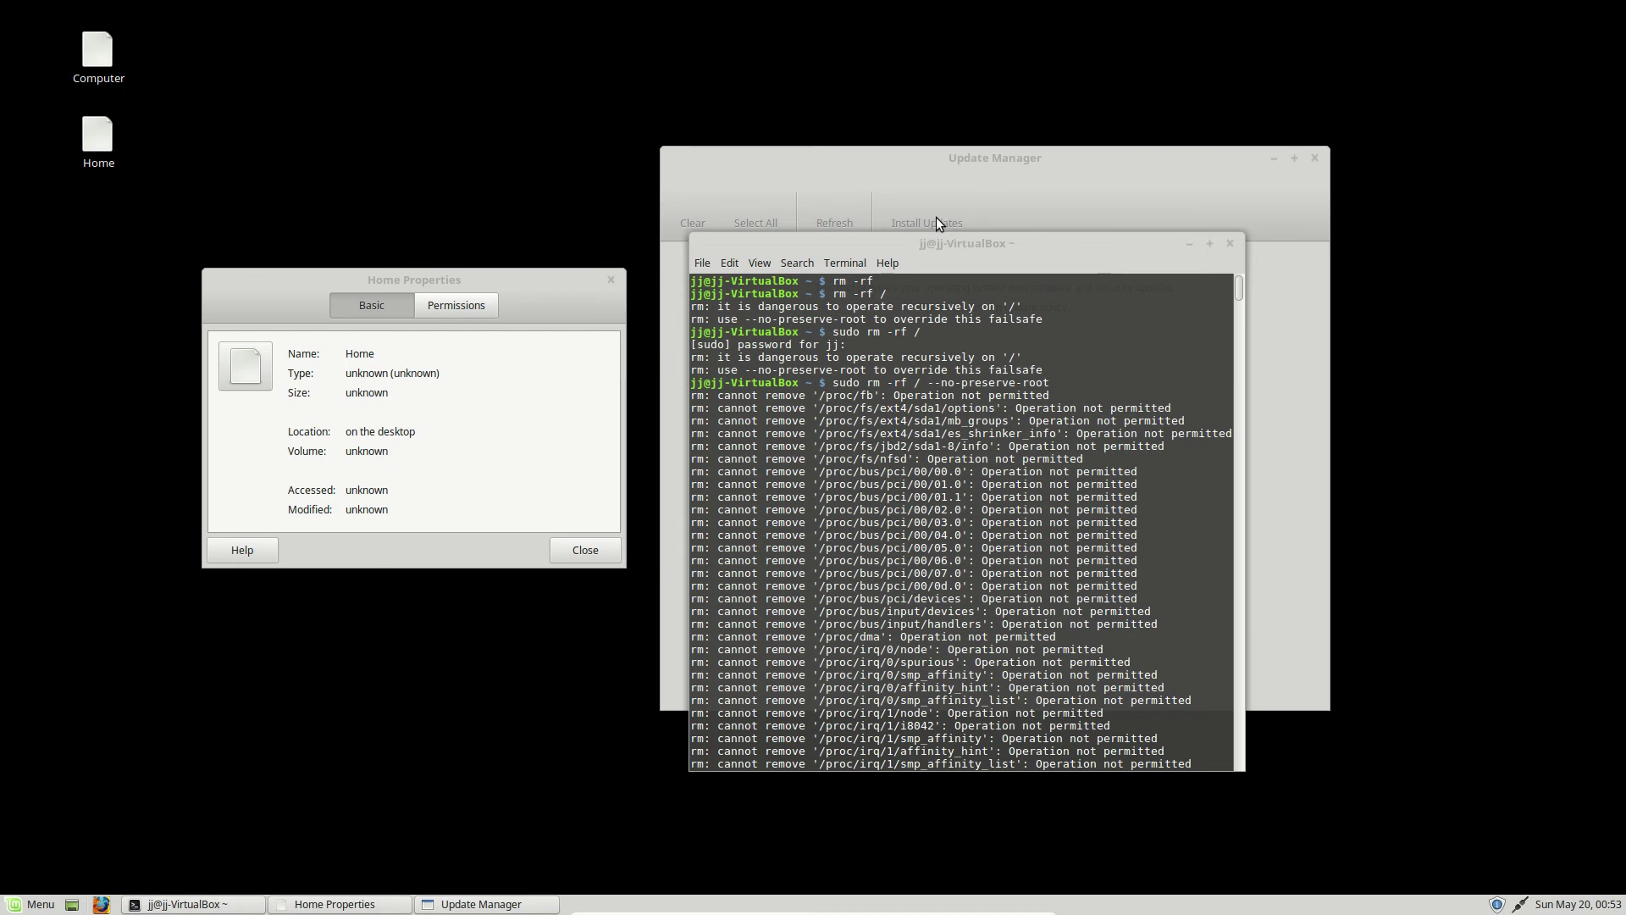
pyautogui.moveTo(1015, 247); pyautogui.dragTo(881, 220)
pyautogui.click(460, 291)
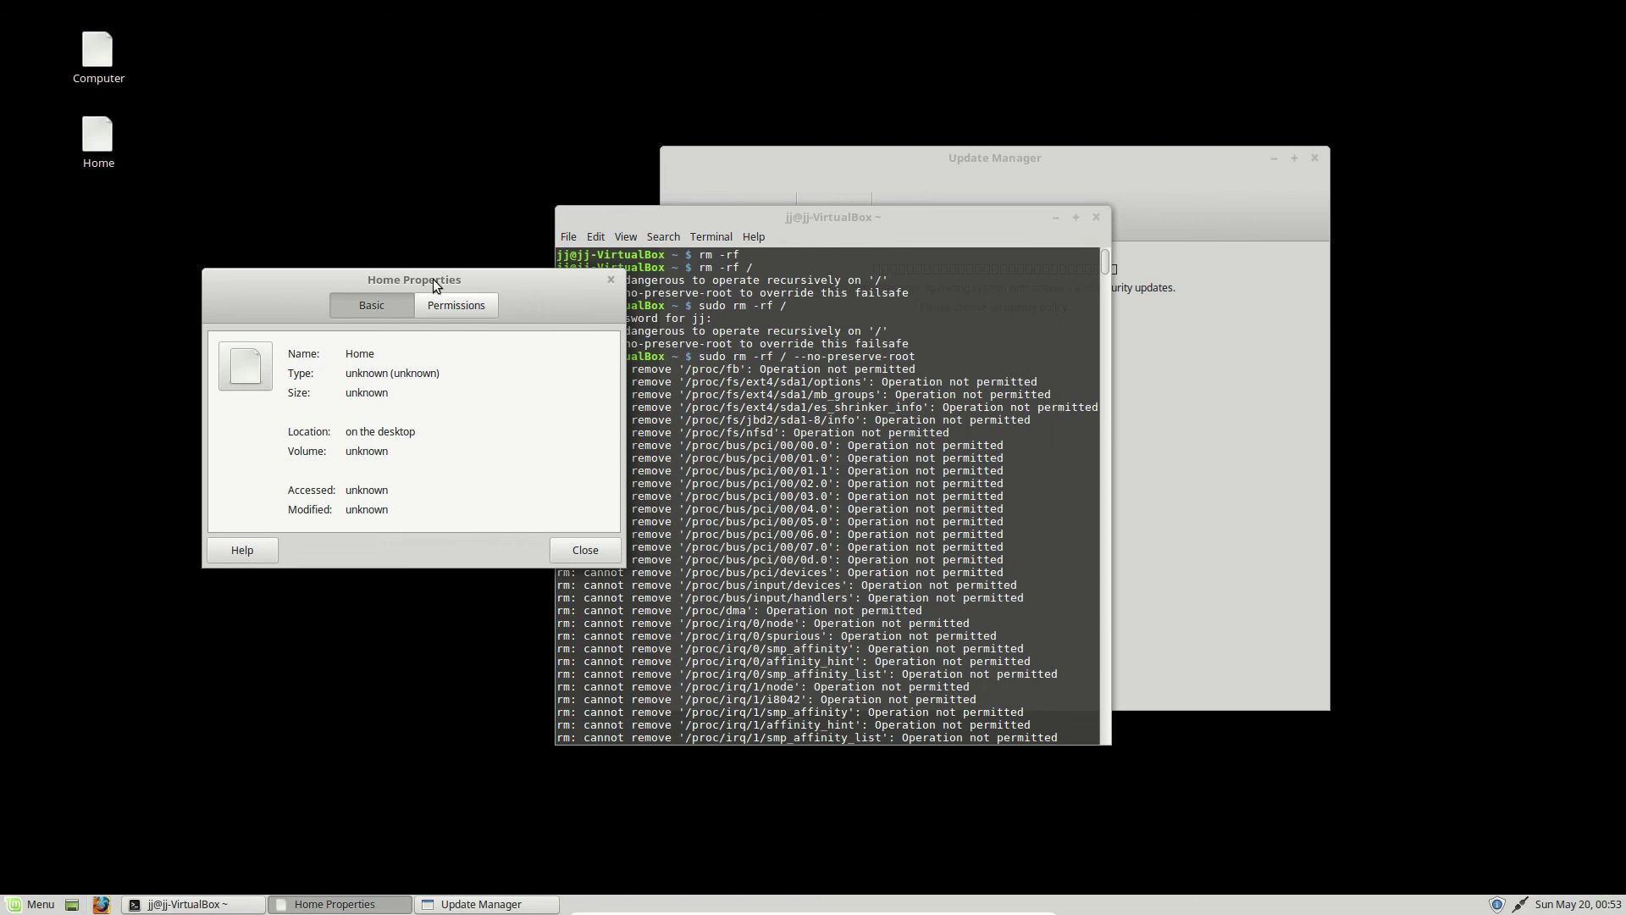
pyautogui.moveTo(434, 278); pyautogui.dragTo(335, 324)
pyautogui.click(784, 343)
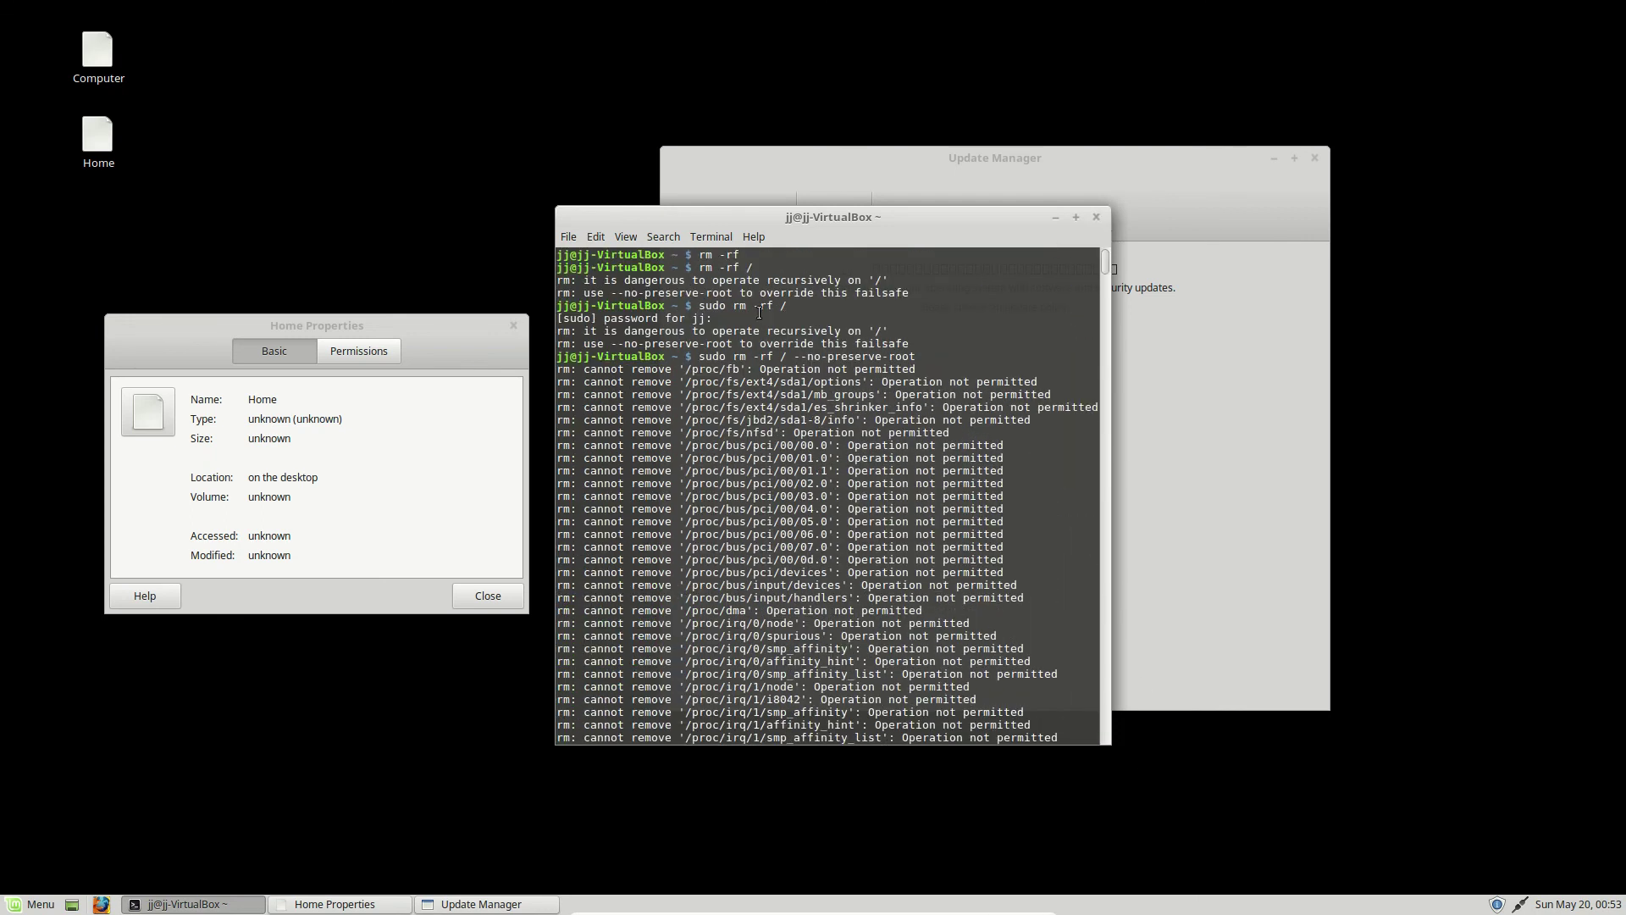
# - Select the failsafe warning and 'rm -rf' in the terminal, dismissing the context menu unused
pyautogui.moveTo(758, 311); pyautogui.dragTo(864, 296)
pyautogui.click(748, 303)
pyautogui.moveTo(734, 305); pyautogui.dragTo(776, 306)
pyautogui.rightClick(776, 306)
pyautogui.click(728, 292)
pyautogui.click(766, 444)
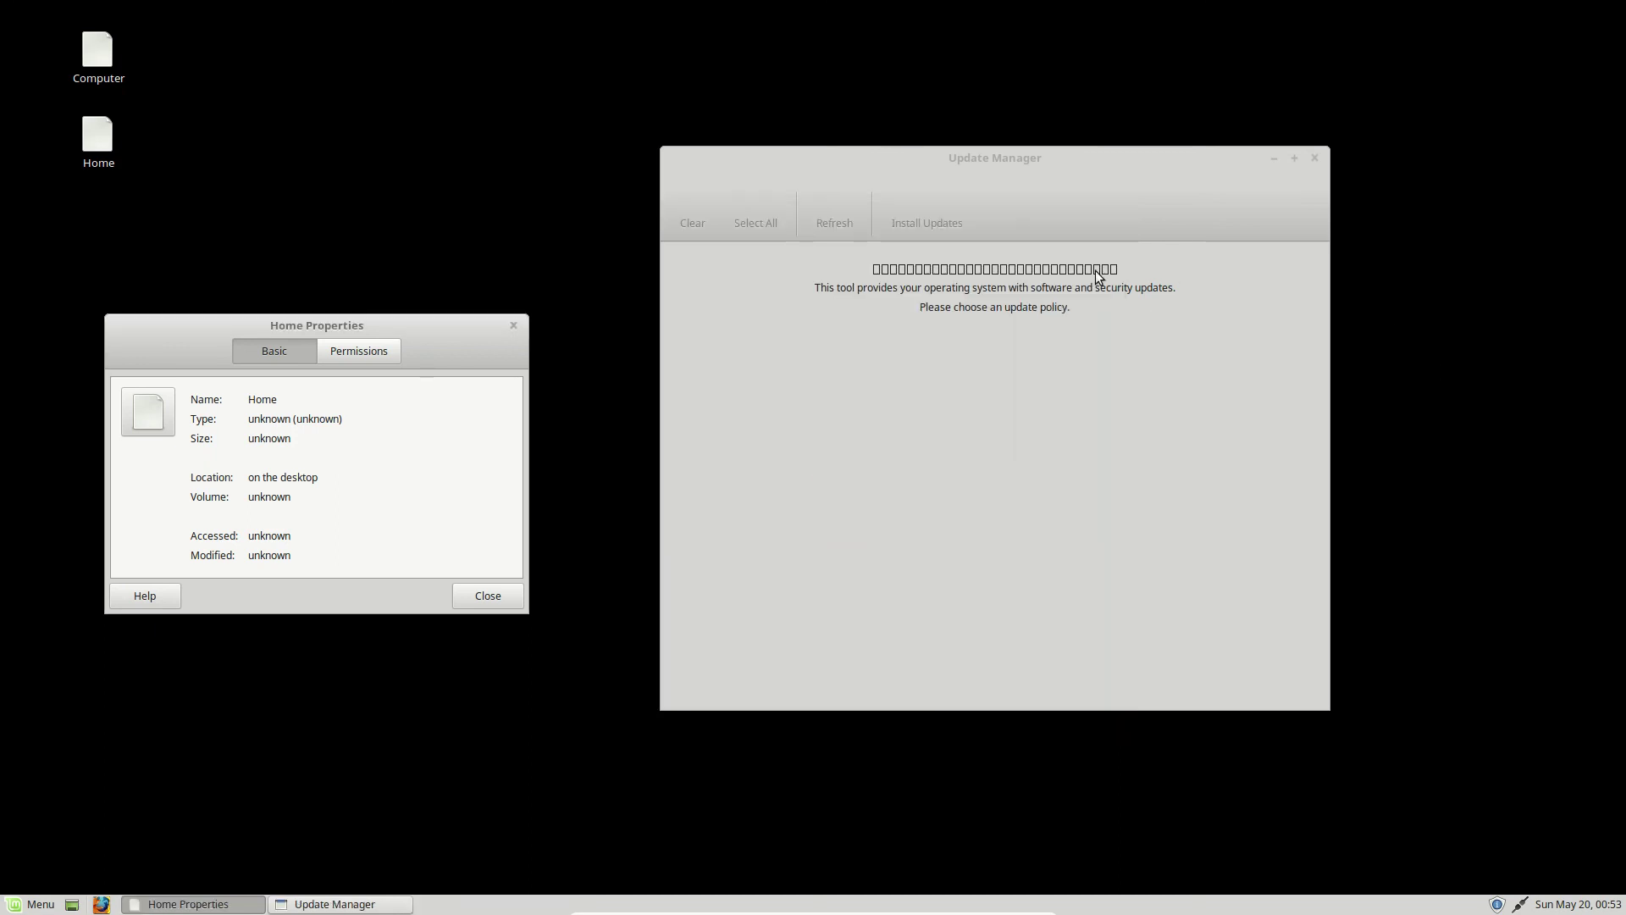
# - Open and close the Mint Menu twice, then bring Update Manager into focus
pyautogui.click(42, 904)
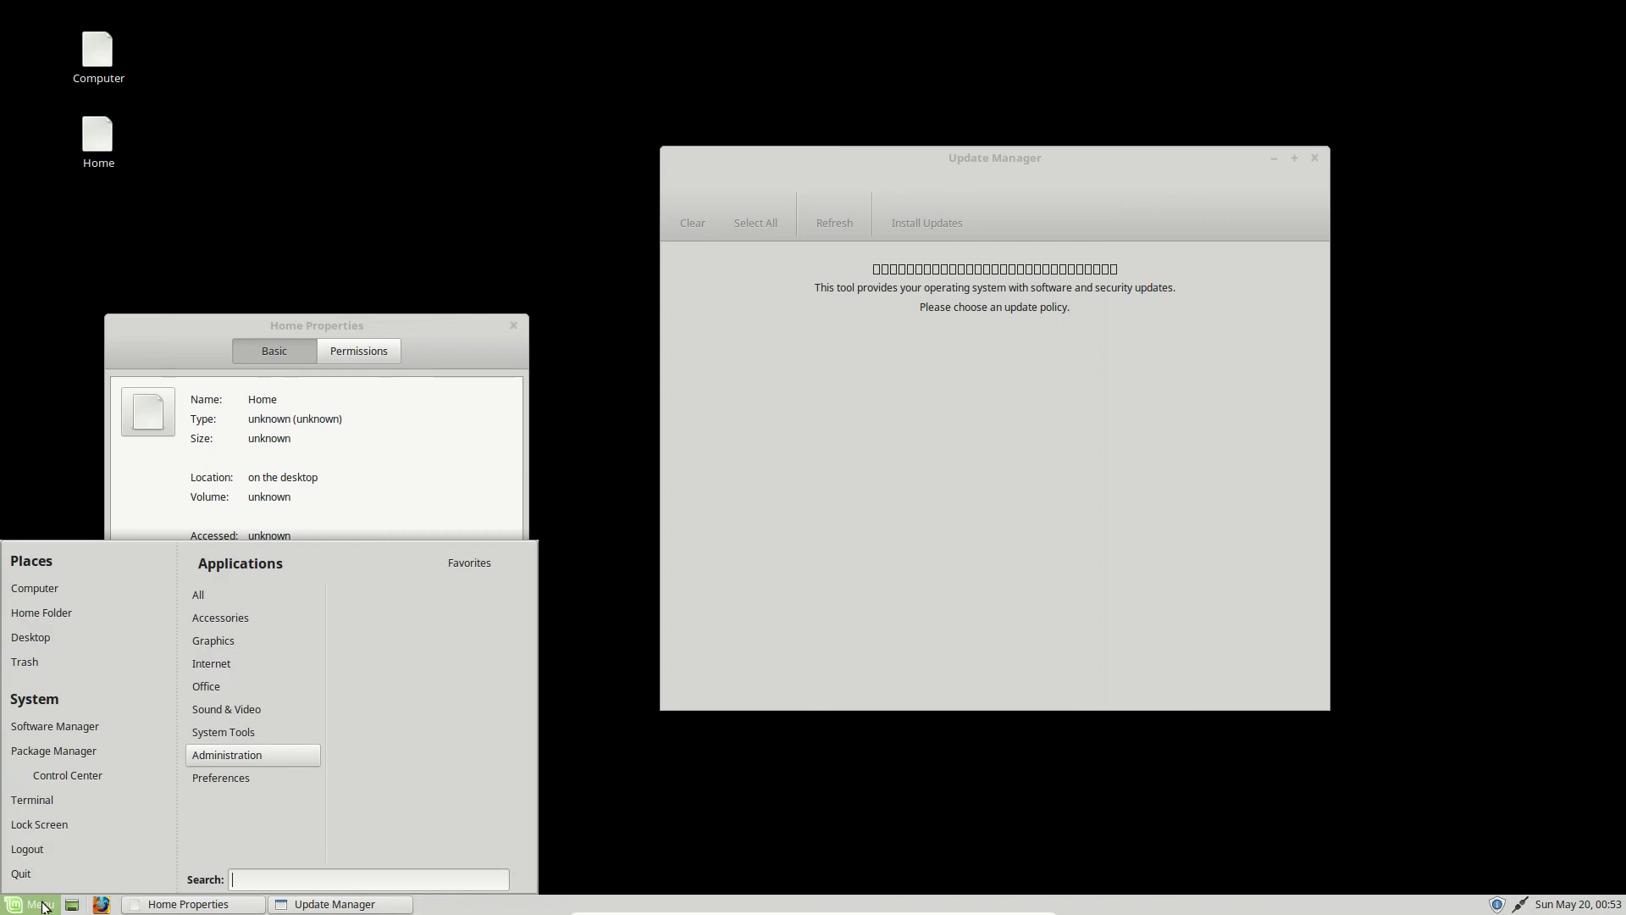
pyautogui.click(632, 717)
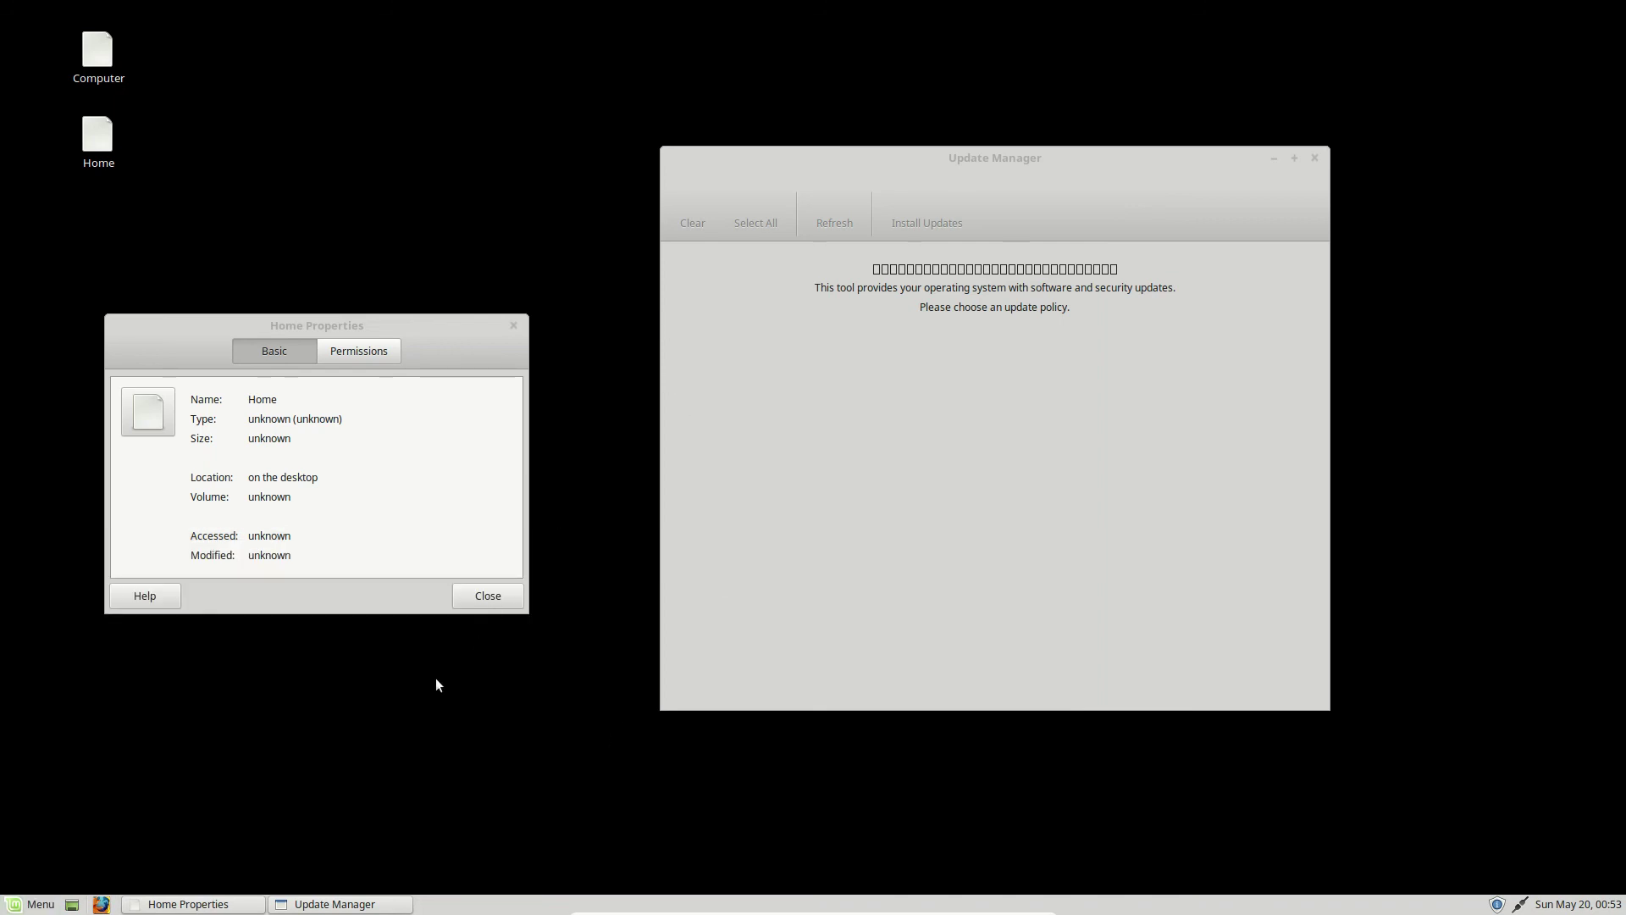
pyautogui.click(41, 904)
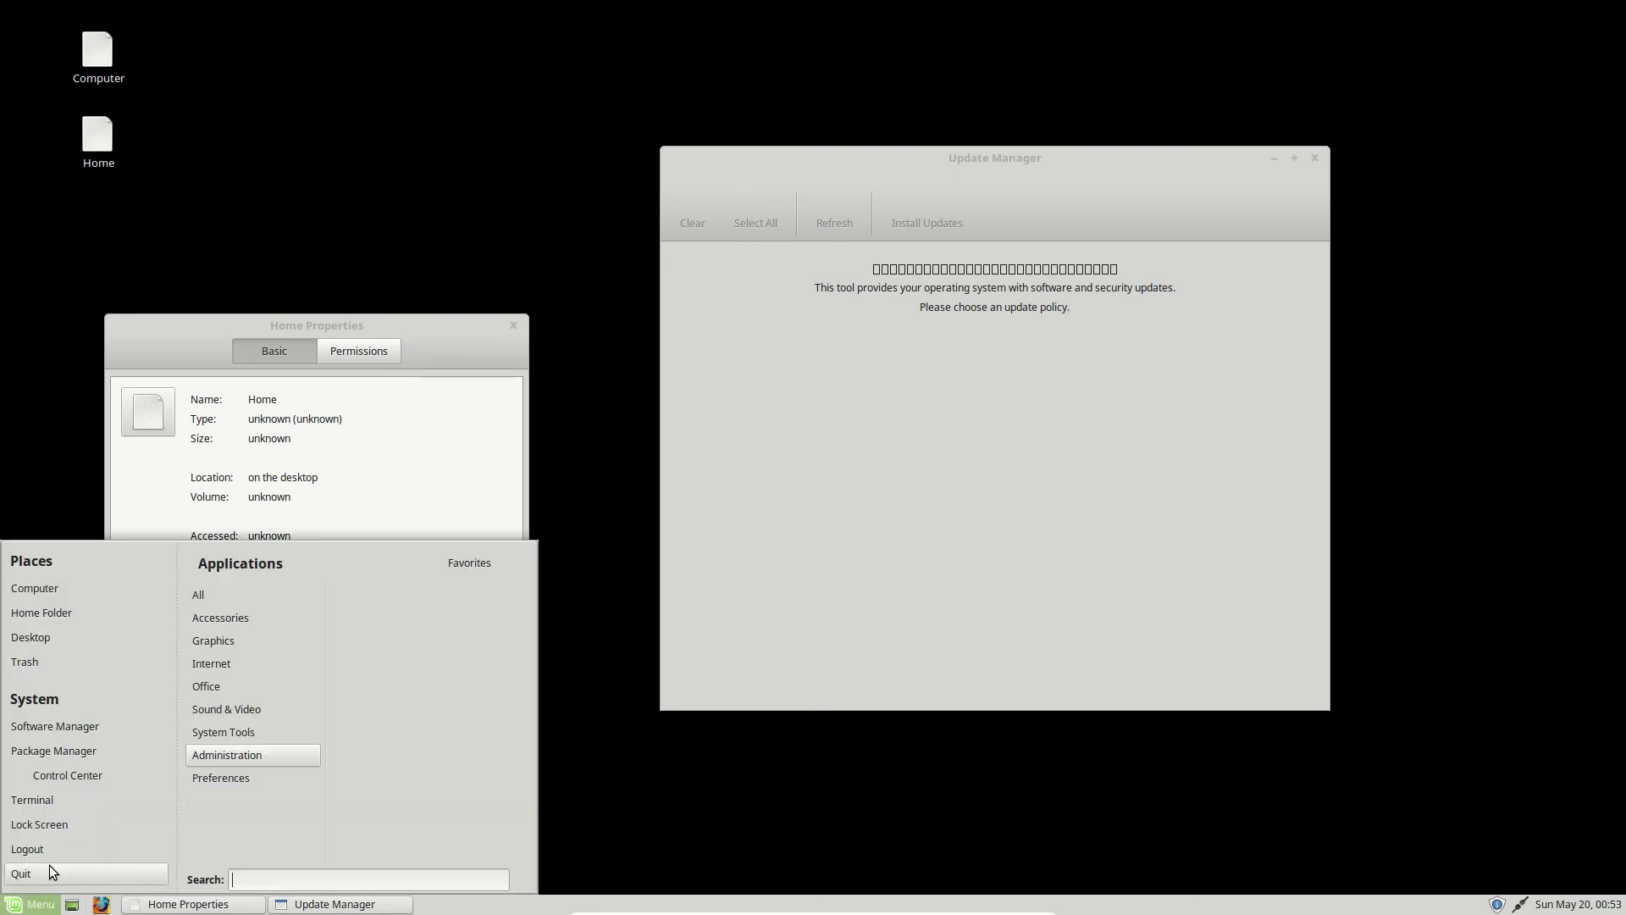
pyautogui.click(593, 796)
pyautogui.click(1029, 547)
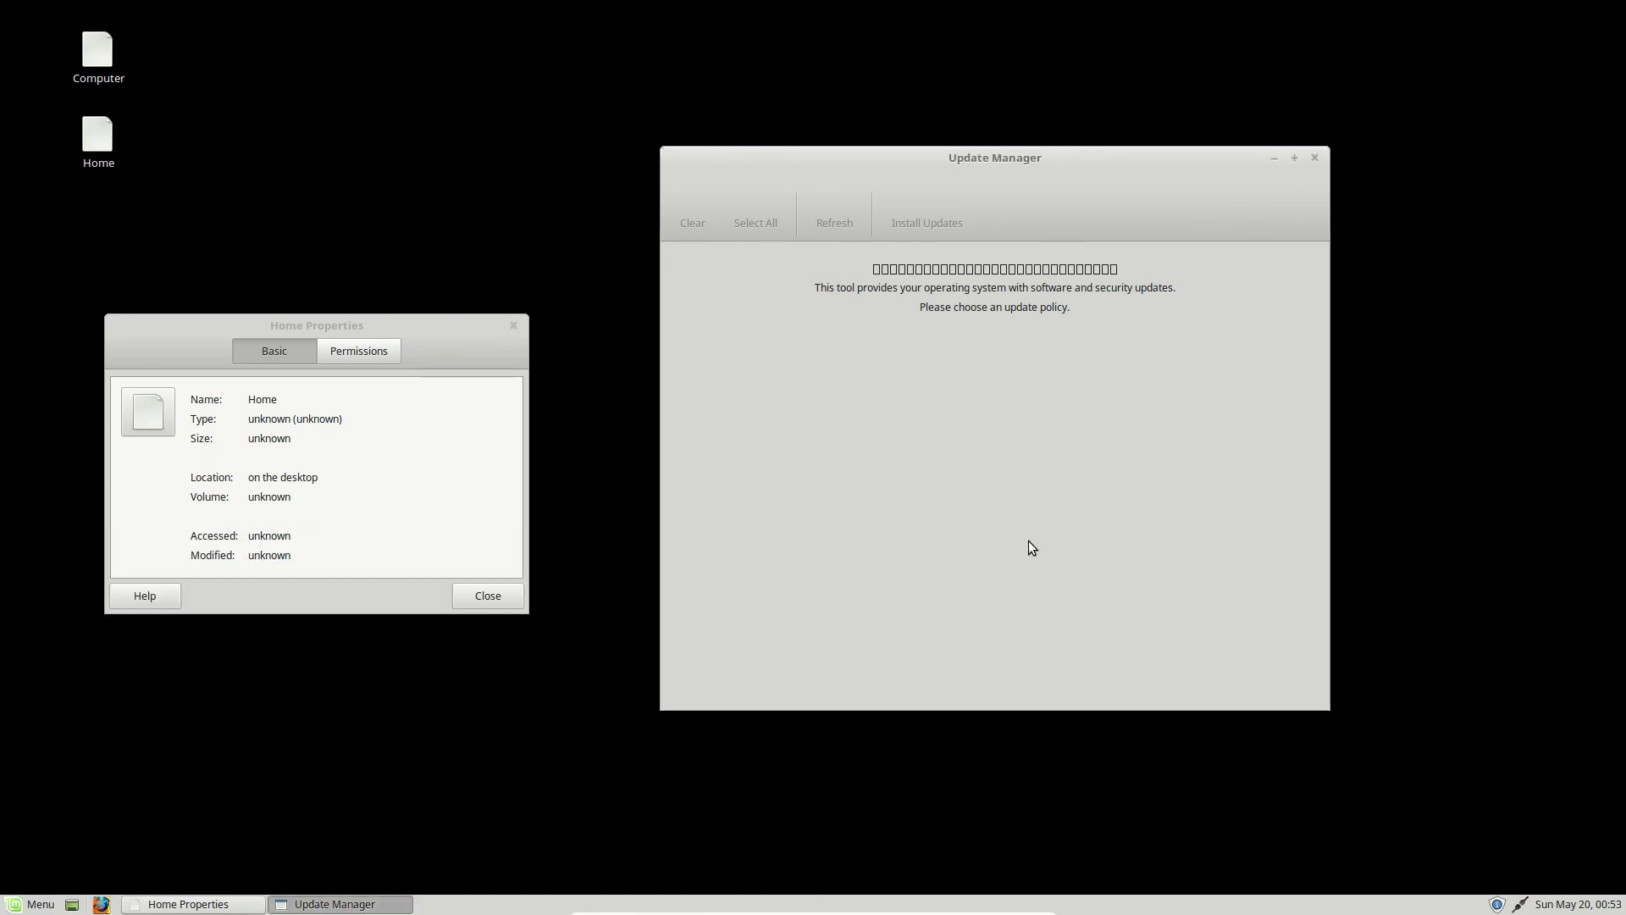